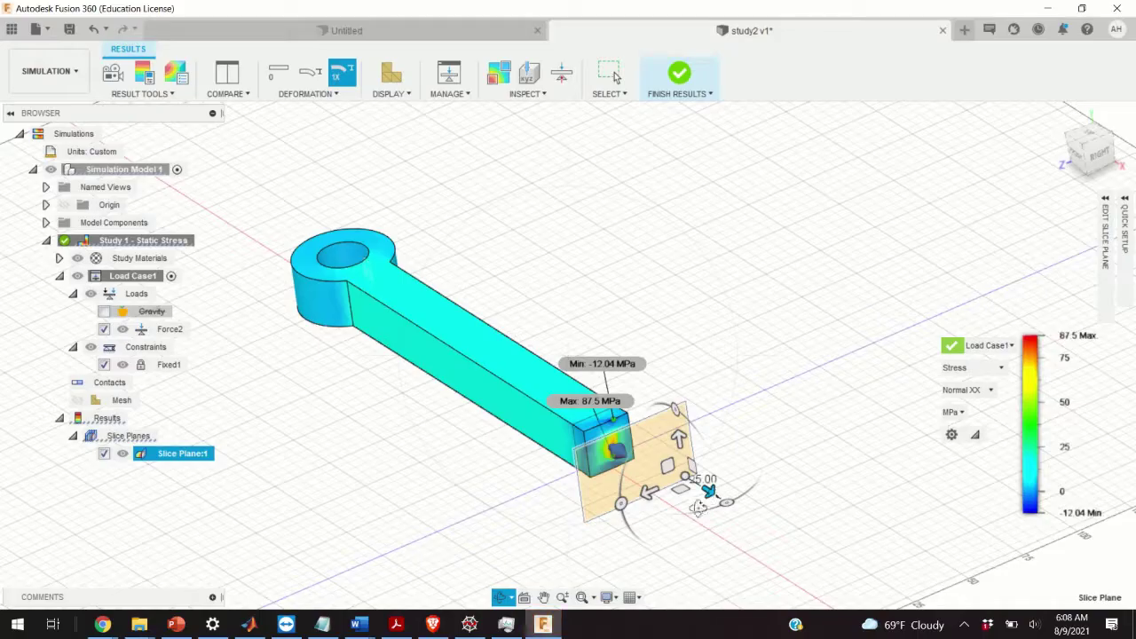
Examine the rod's fixed hole and the square end face where the 5000 N force is applied.
middle_click_drag(488, 444, 585, 231, "shift")
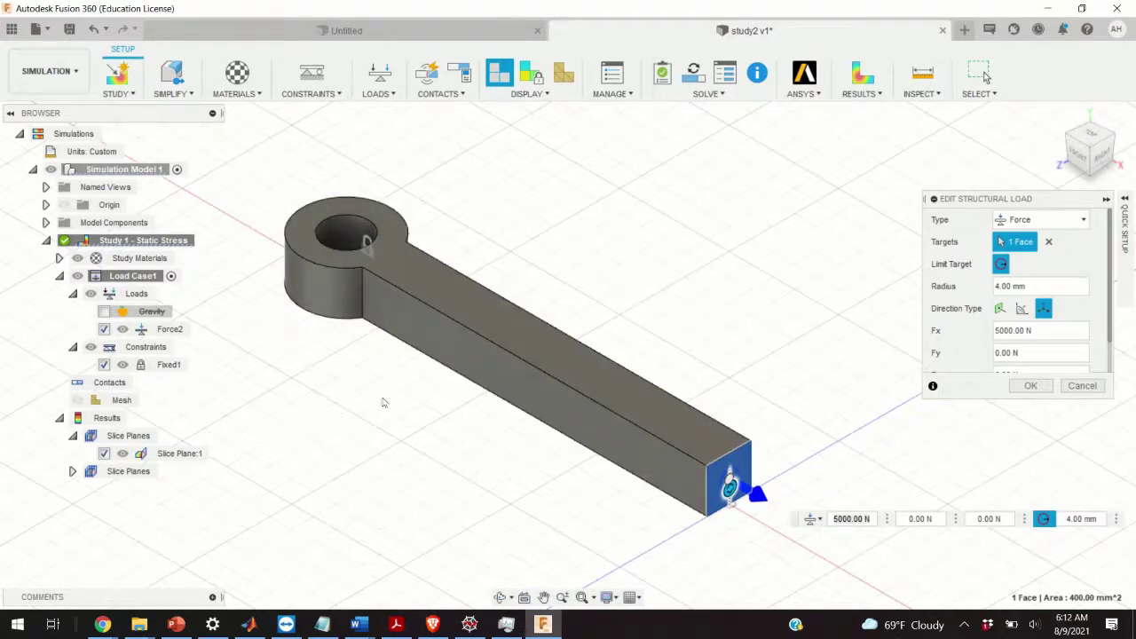
scroll(415, 420, "down", 2)
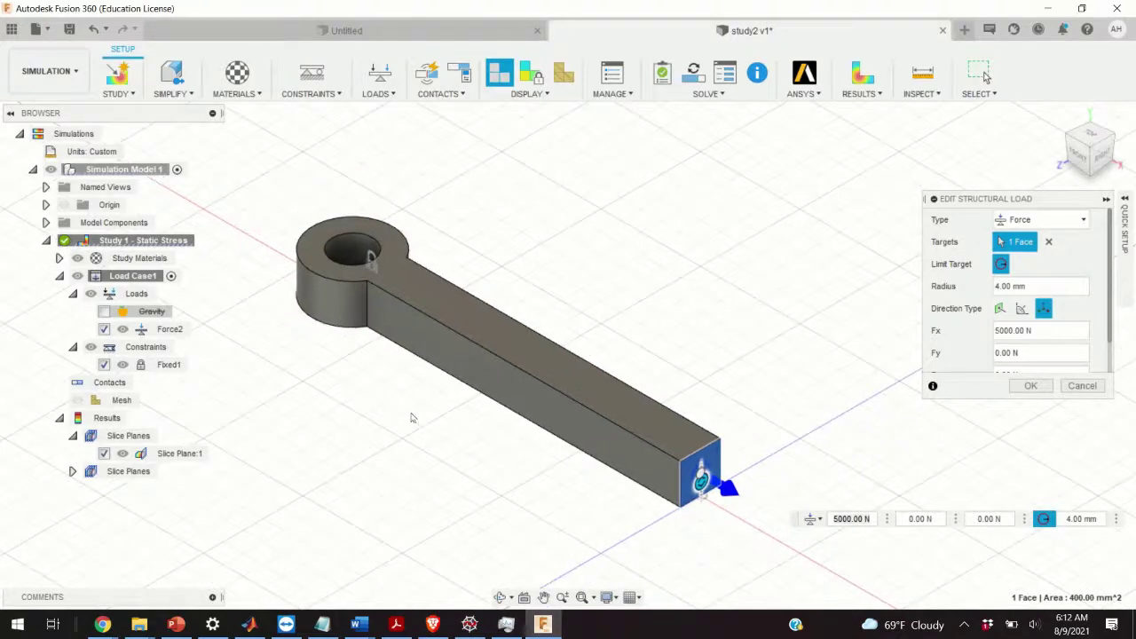
scroll(416, 424, "down", 2)
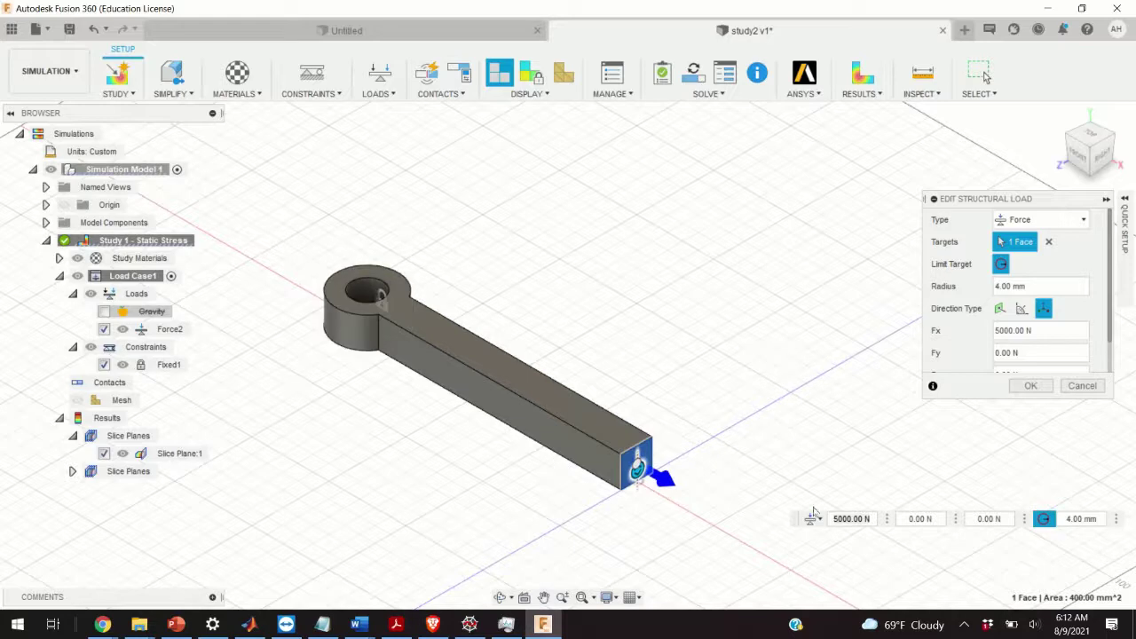
scroll(393, 385, "up", 2)
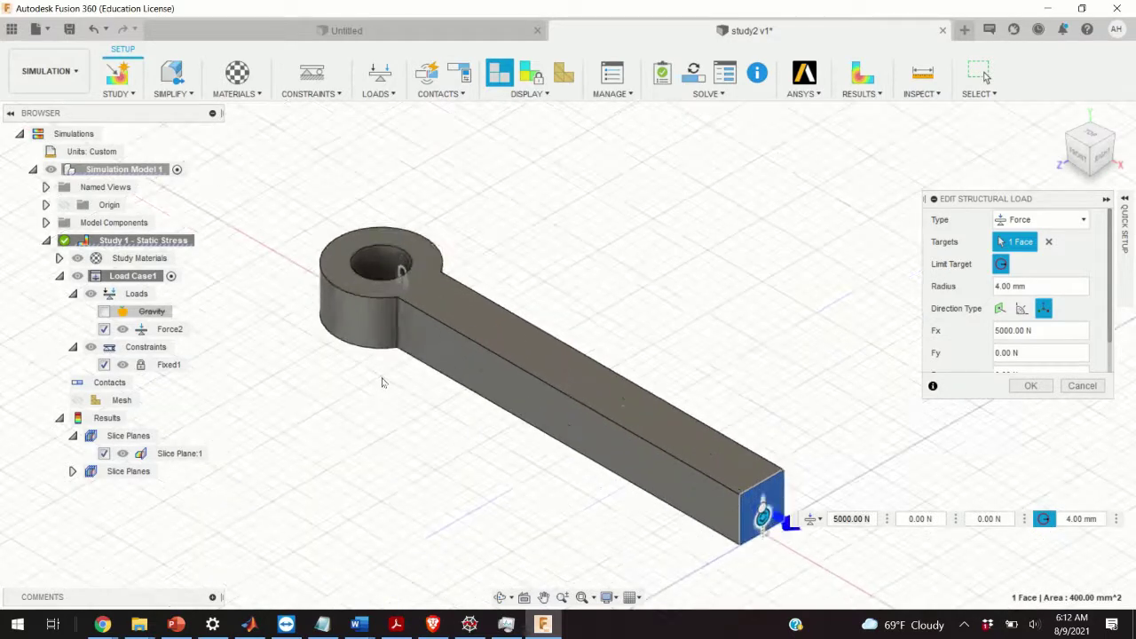
scroll(506, 408, "up", 1)
scroll(768, 498, "down", 1)
scroll(768, 498, "up", 2)
scroll(373, 302, "down", 2)
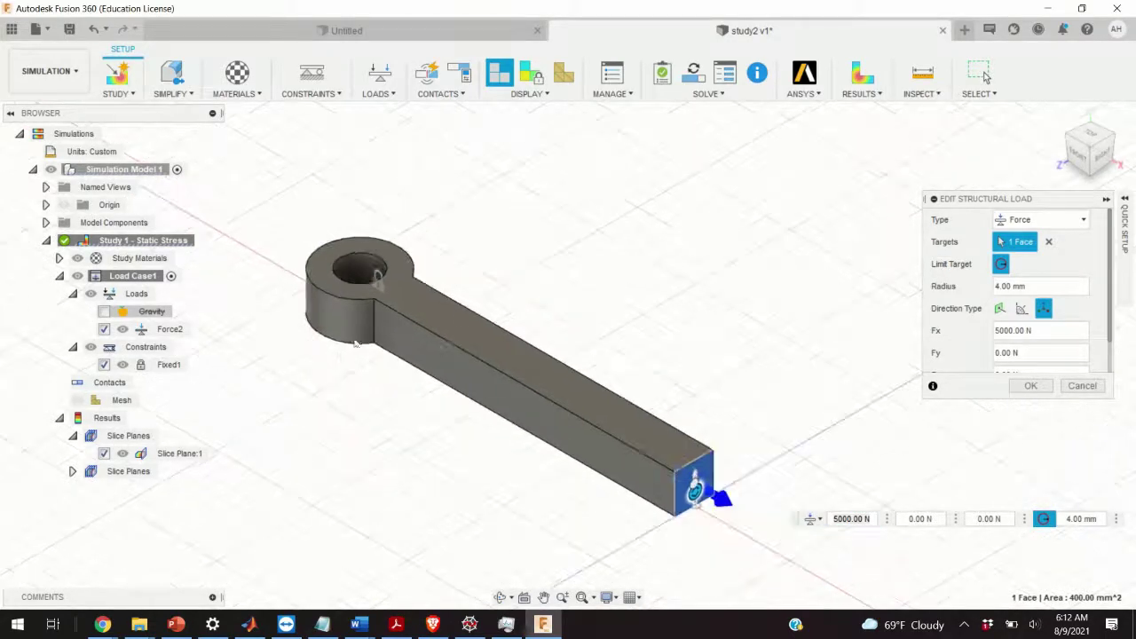
scroll(353, 270, "up", 4)
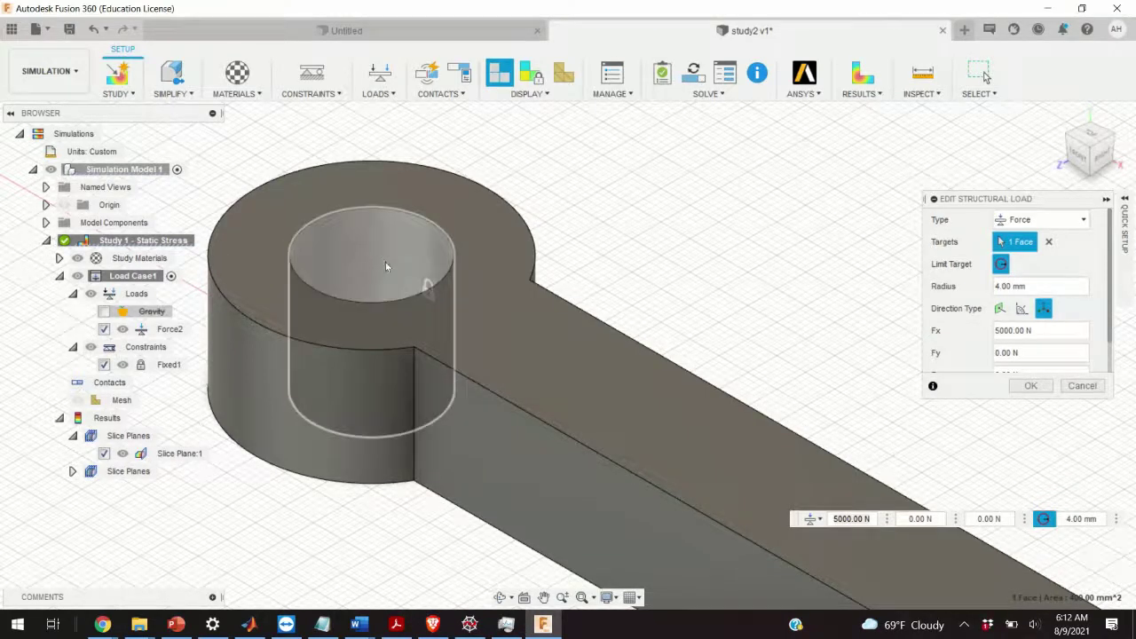
scroll(385, 266, "down", 5)
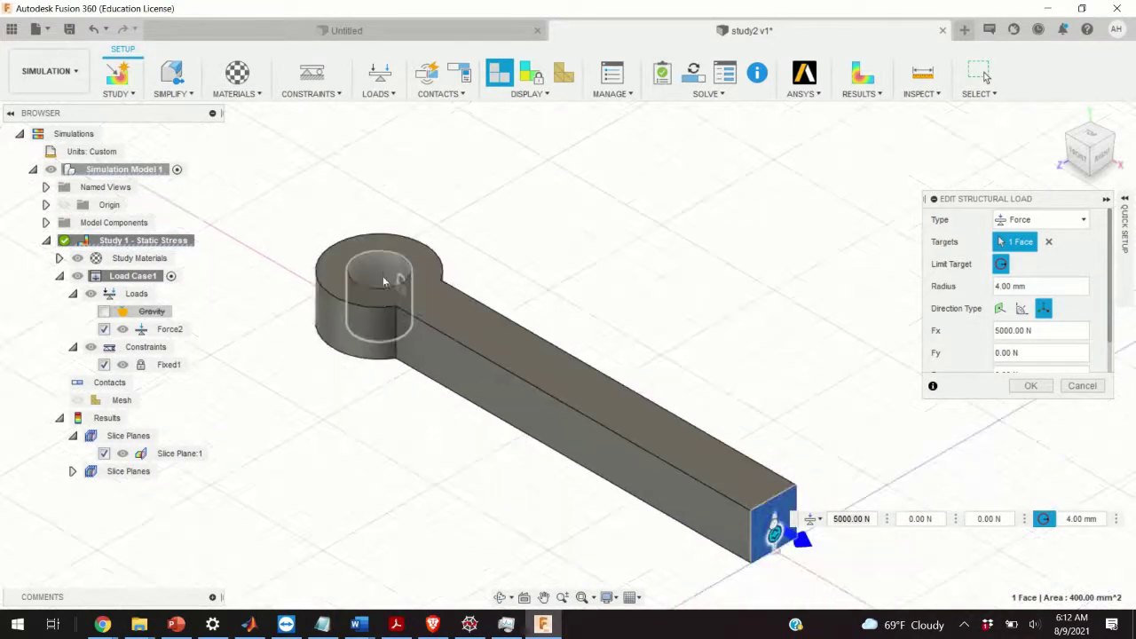
scroll(383, 281, "up", 5)
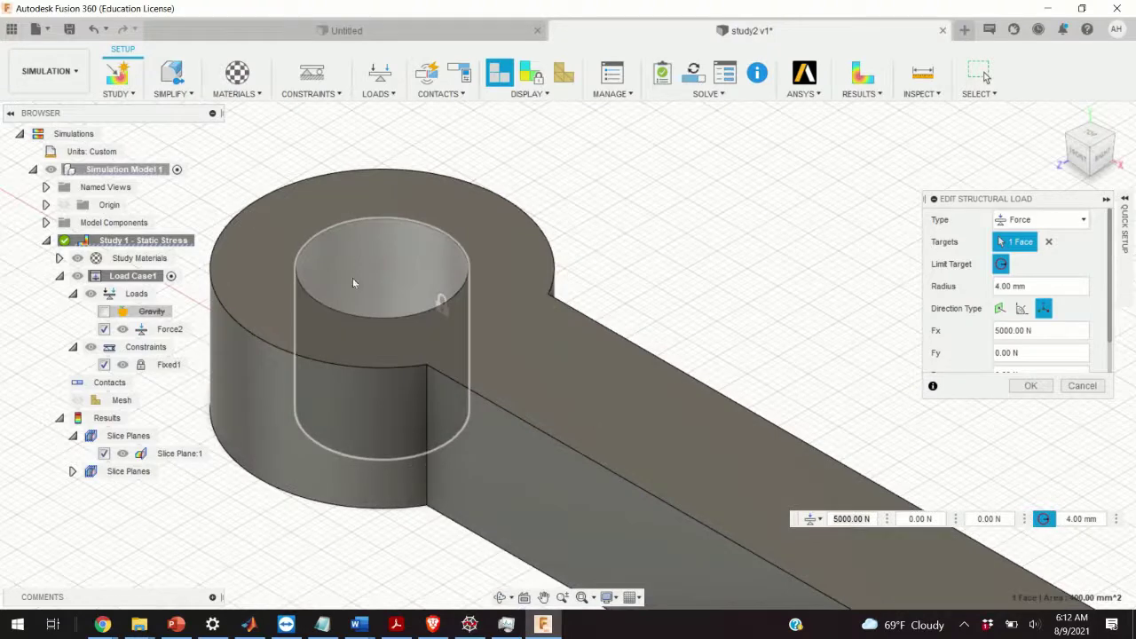
scroll(353, 278, "down", 6)
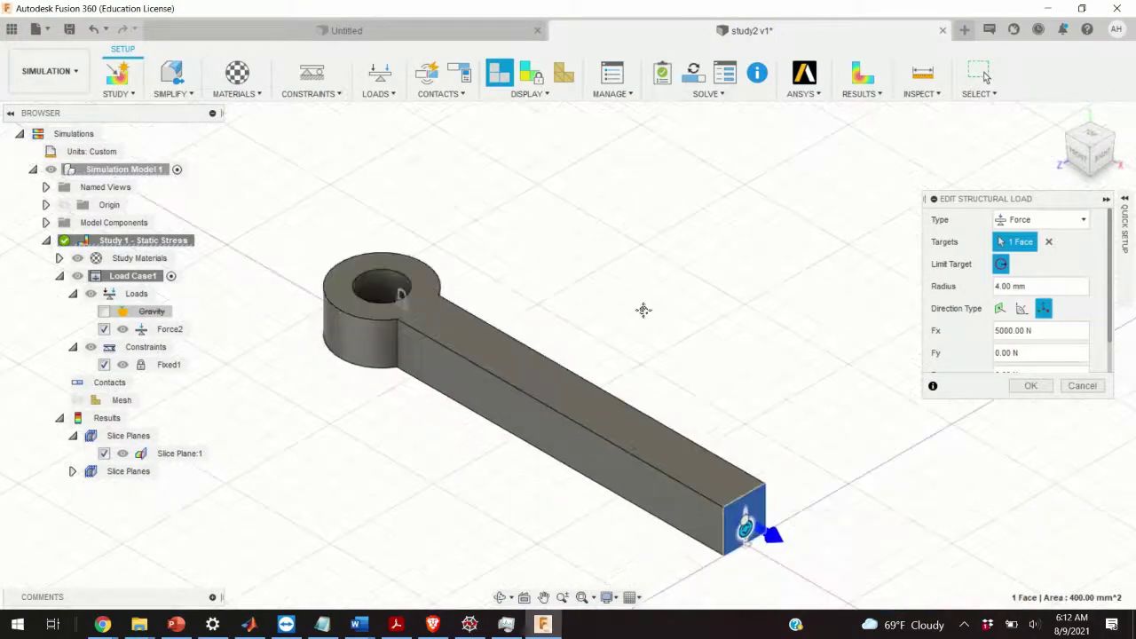
middle_click_drag(643, 309, 520, 228)
scroll(621, 457, "up", 5)
scroll(631, 452, "down", 6)
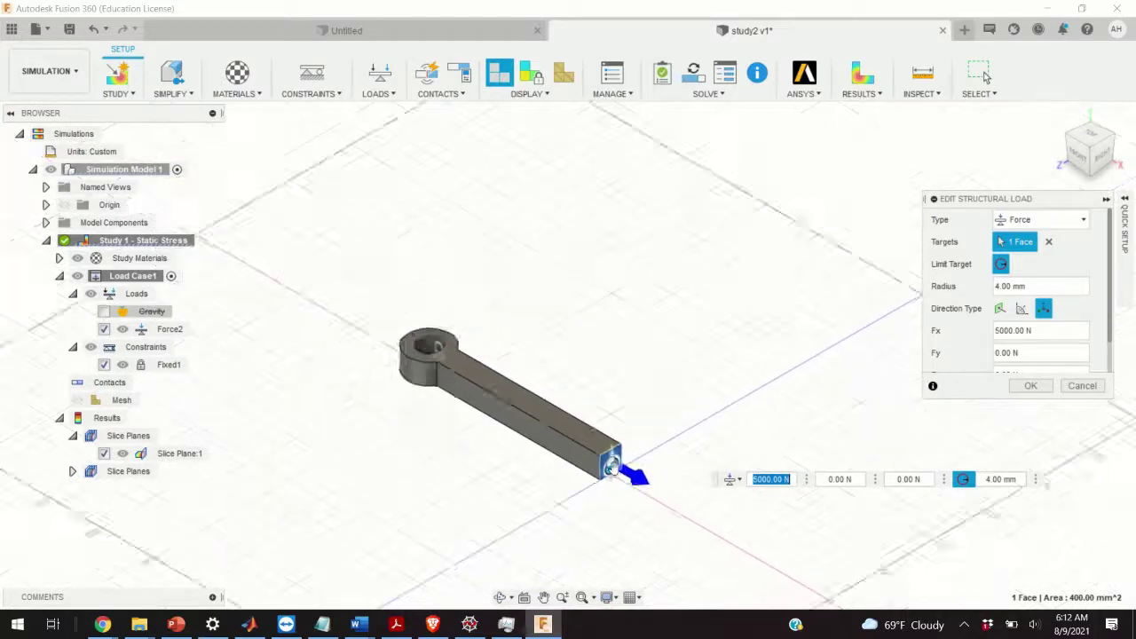
scroll(610, 466, "up", 6)
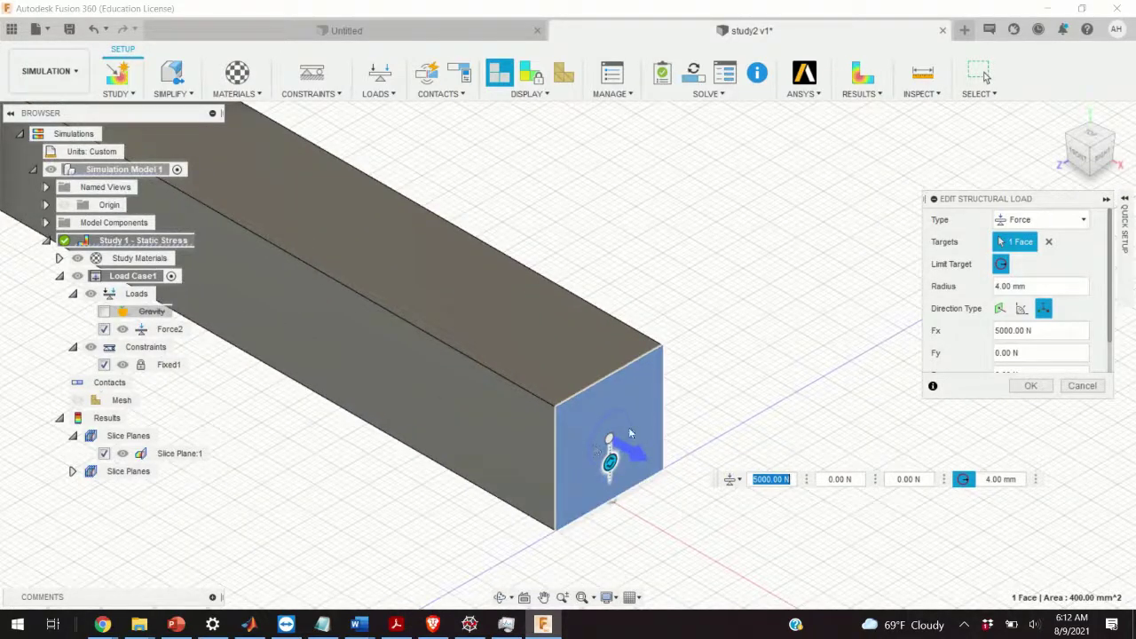
scroll(623, 443, "down", 5)
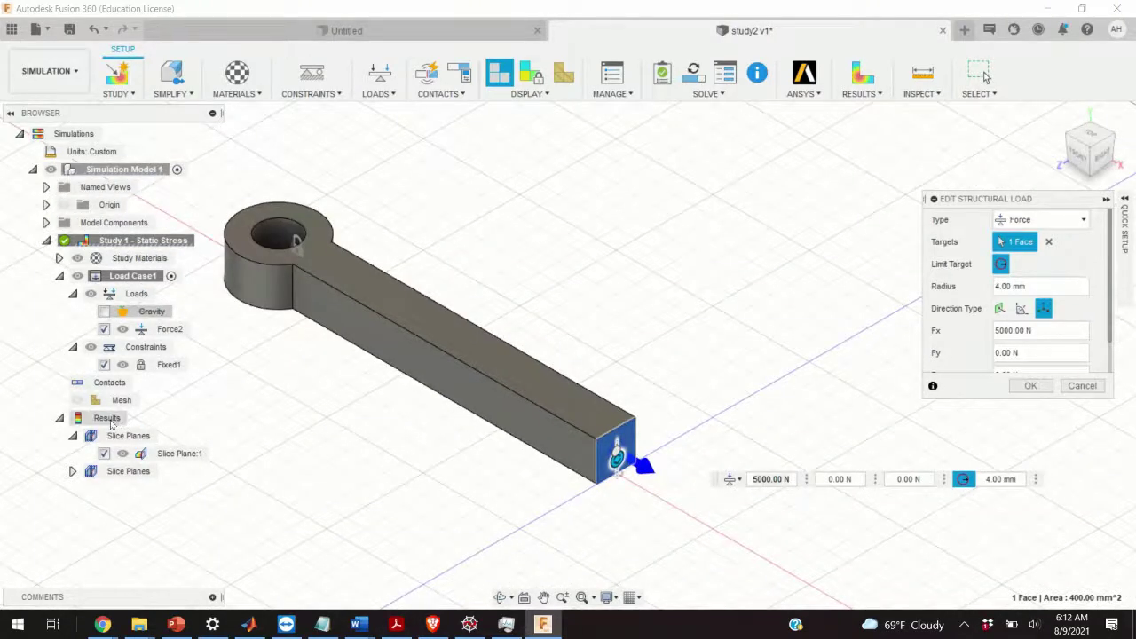
Open the static stress results and examine the Normal XX stress around the rod's loaded end face.
double_click(107, 418)
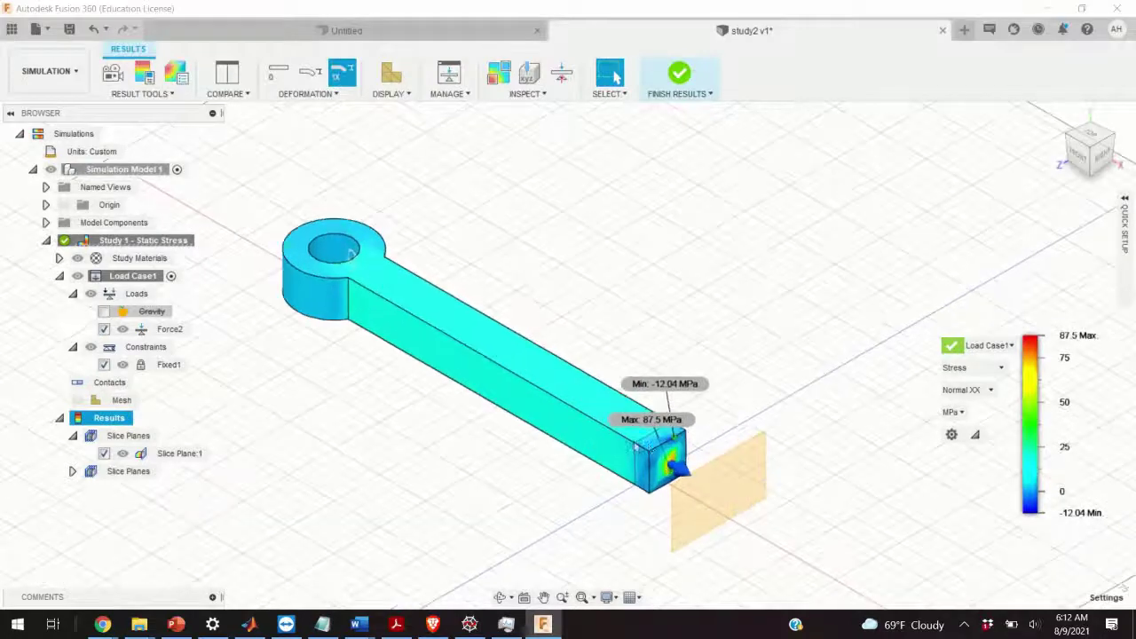
scroll(743, 477, "up", 3)
scroll(705, 477, "down", 3)
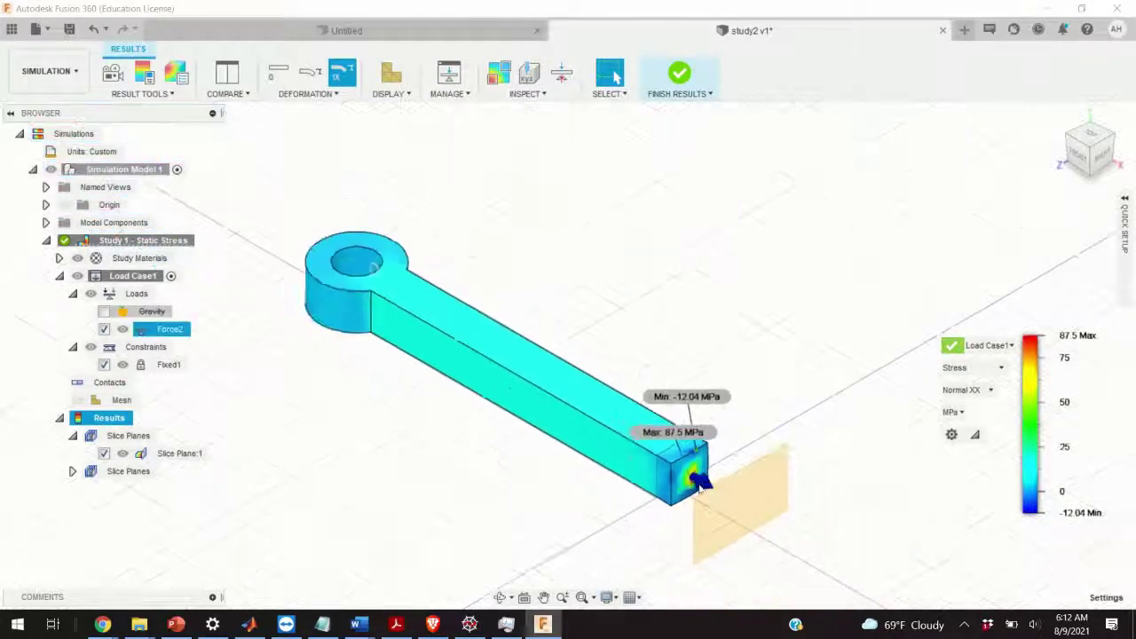
scroll(701, 483, "down", 4)
scroll(696, 485, "up", 3)
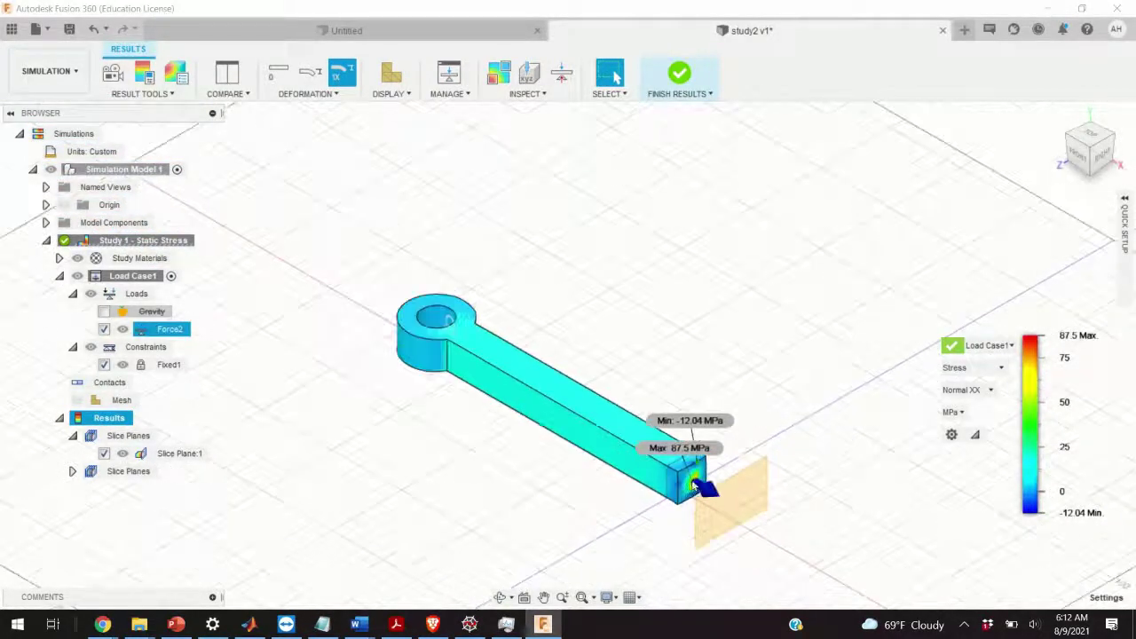
scroll(695, 484, "down", 3)
scroll(697, 486, "up", 4)
scroll(696, 485, "up", 2)
scroll(696, 485, "down", 5)
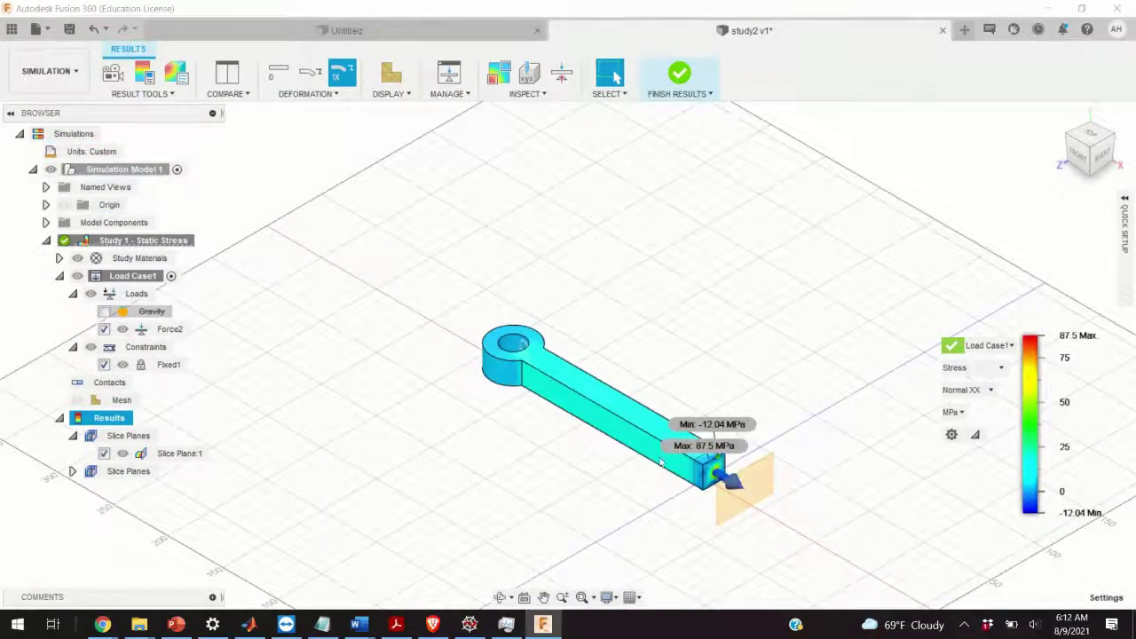
scroll(661, 462, "up", 2)
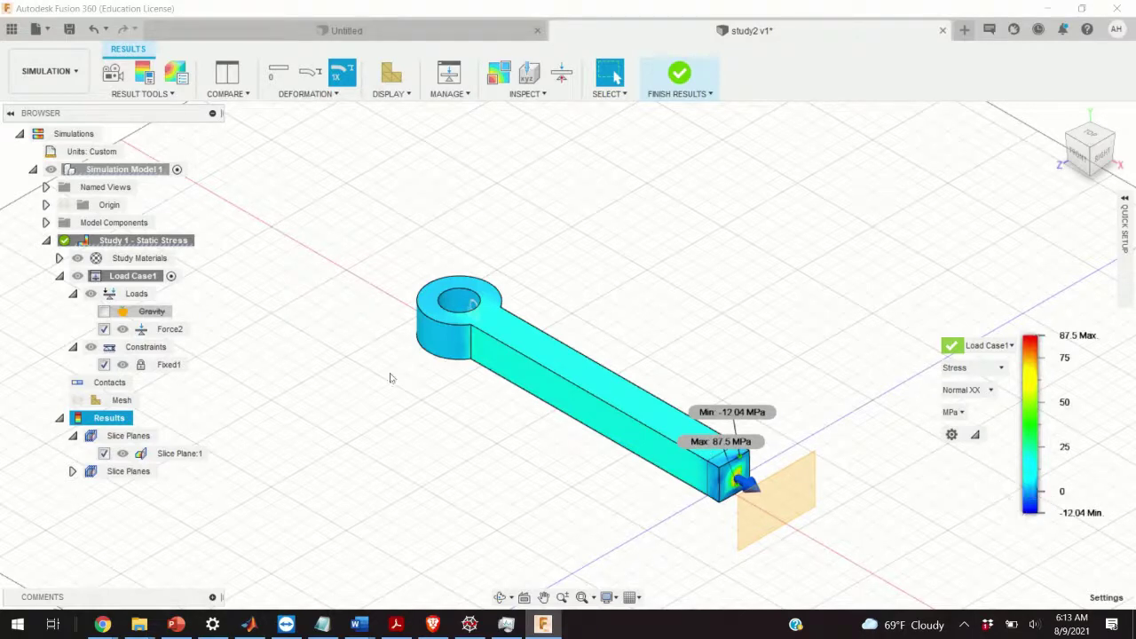
scroll(979, 488, "down", 1)
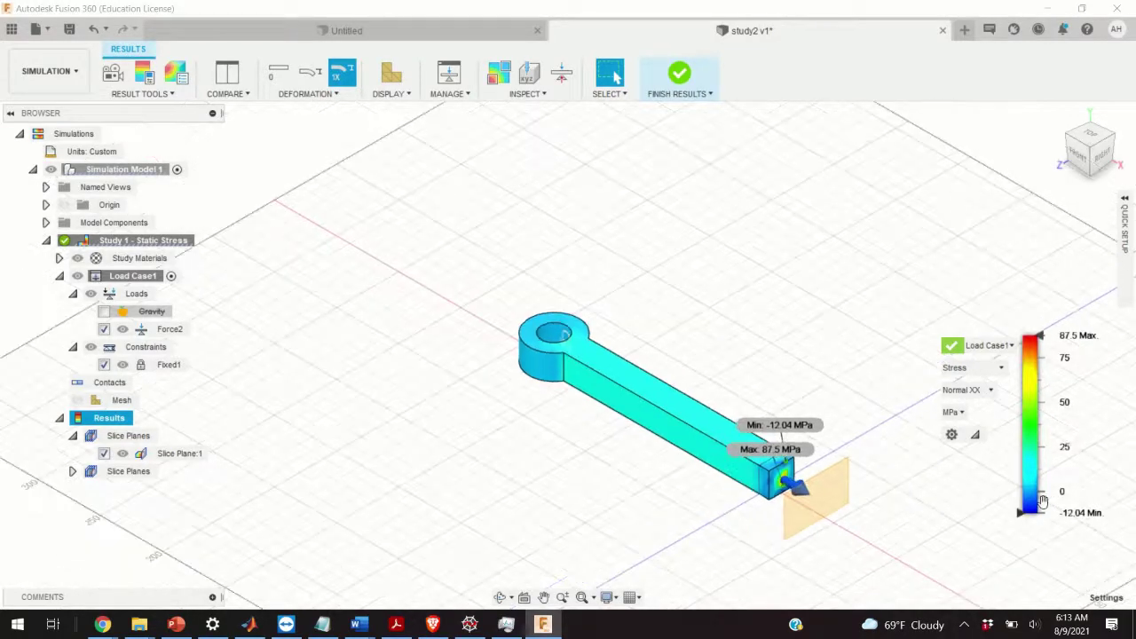
scroll(985, 491, "up", 4)
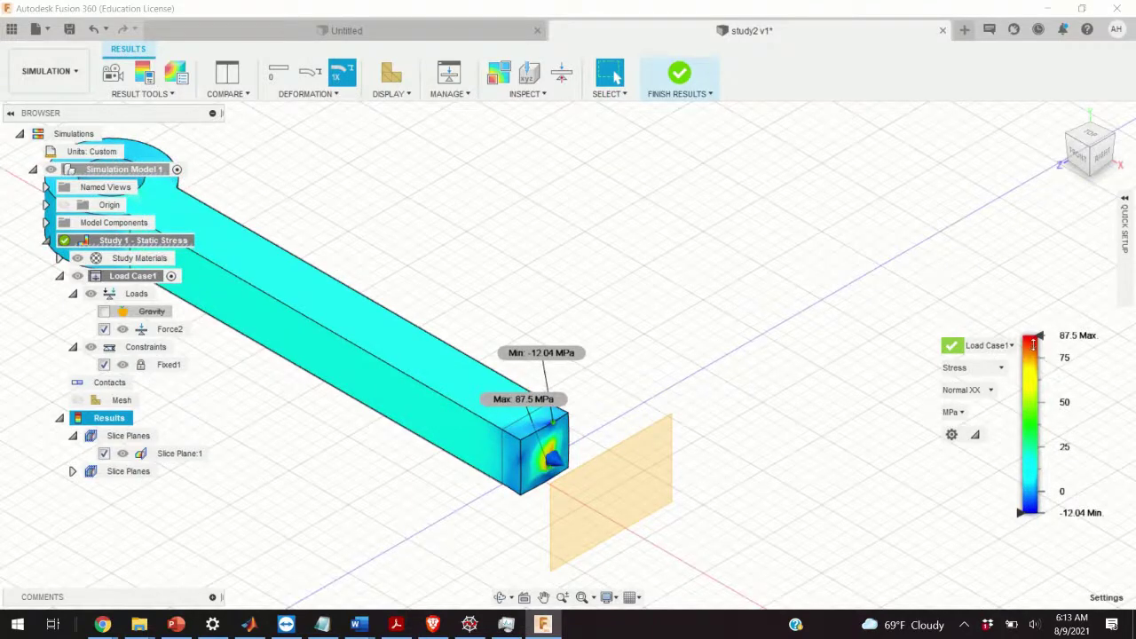
scroll(976, 373, "down", 4)
scroll(497, 541, "up", 6)
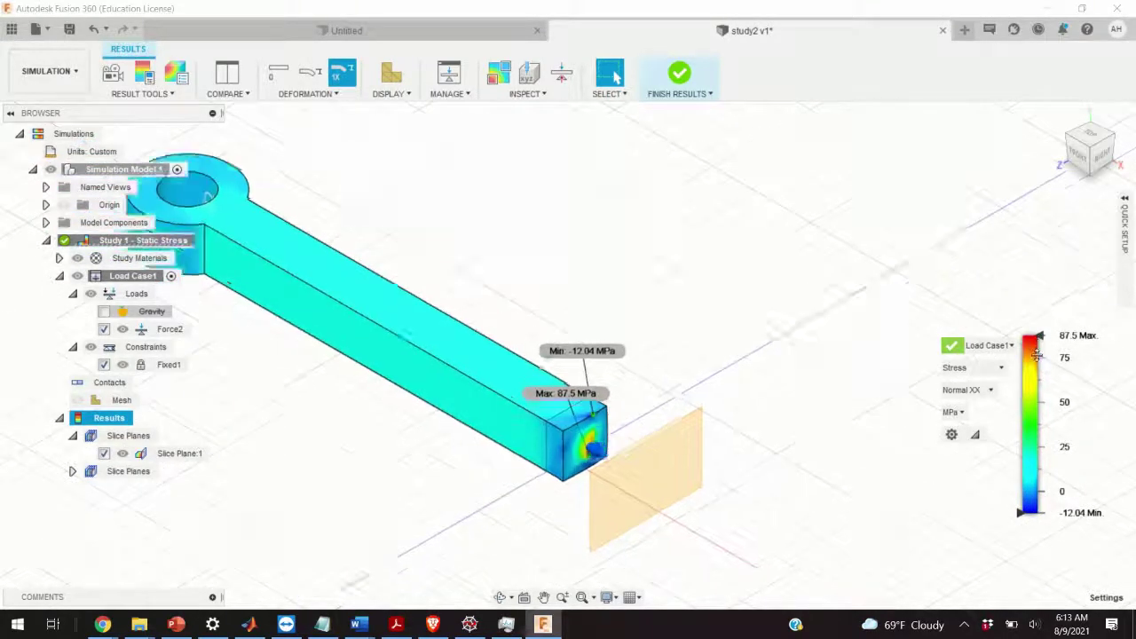
scroll(497, 541, "down", 5)
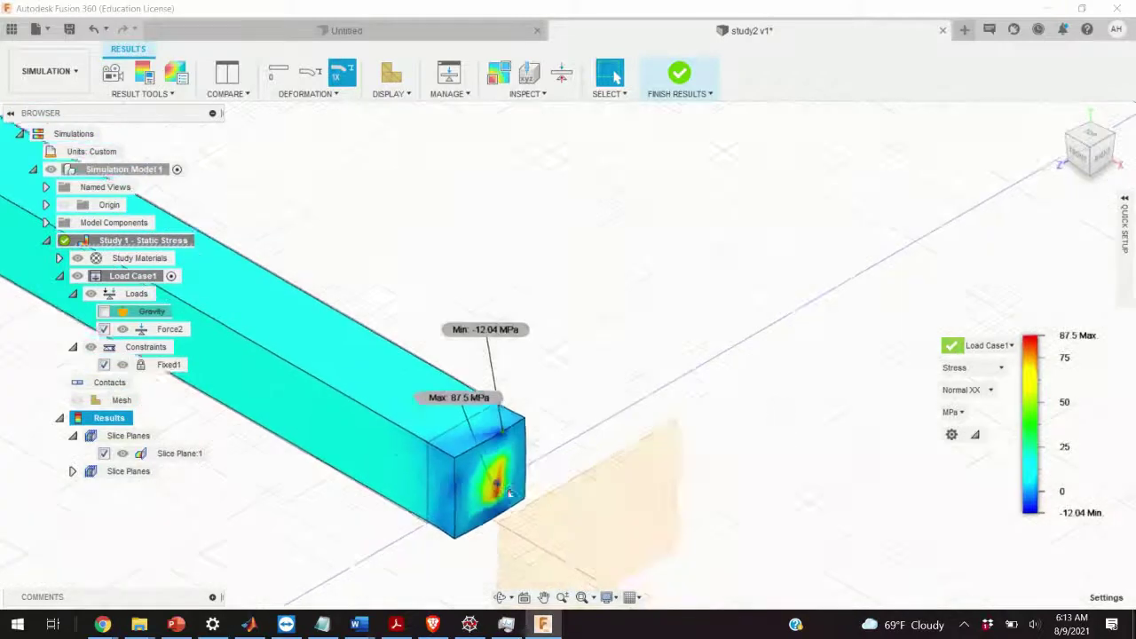
Display the total displacement result and inspect its distribution along the rod.
left_click(1000, 371)
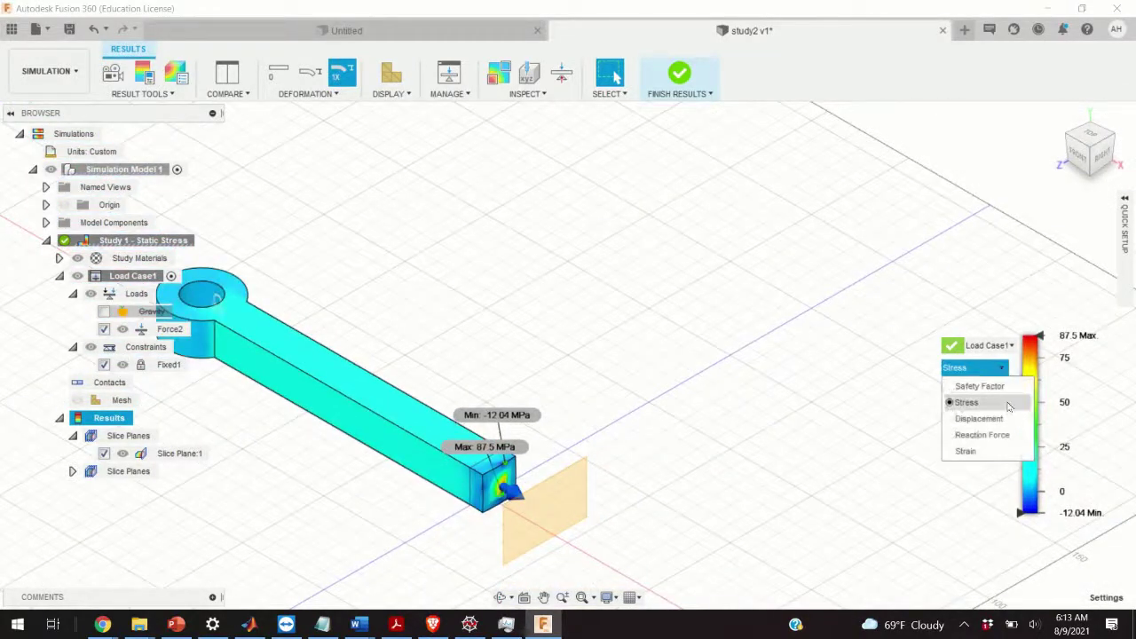
left_click(976, 418)
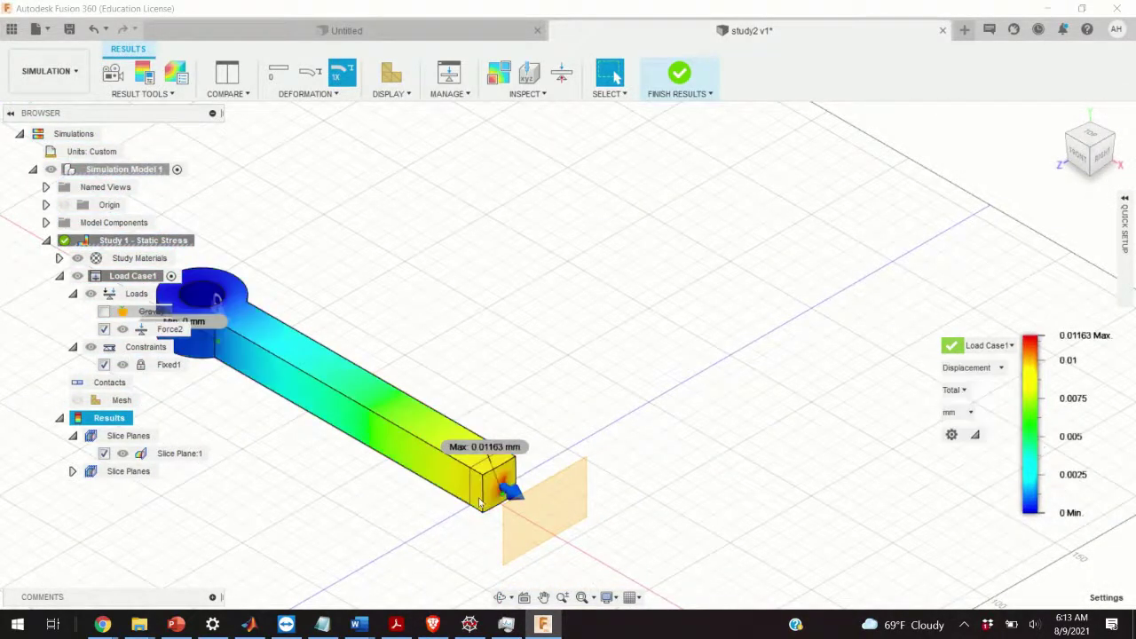
scroll(484, 482, "up", 3)
scroll(485, 483, "down", 4)
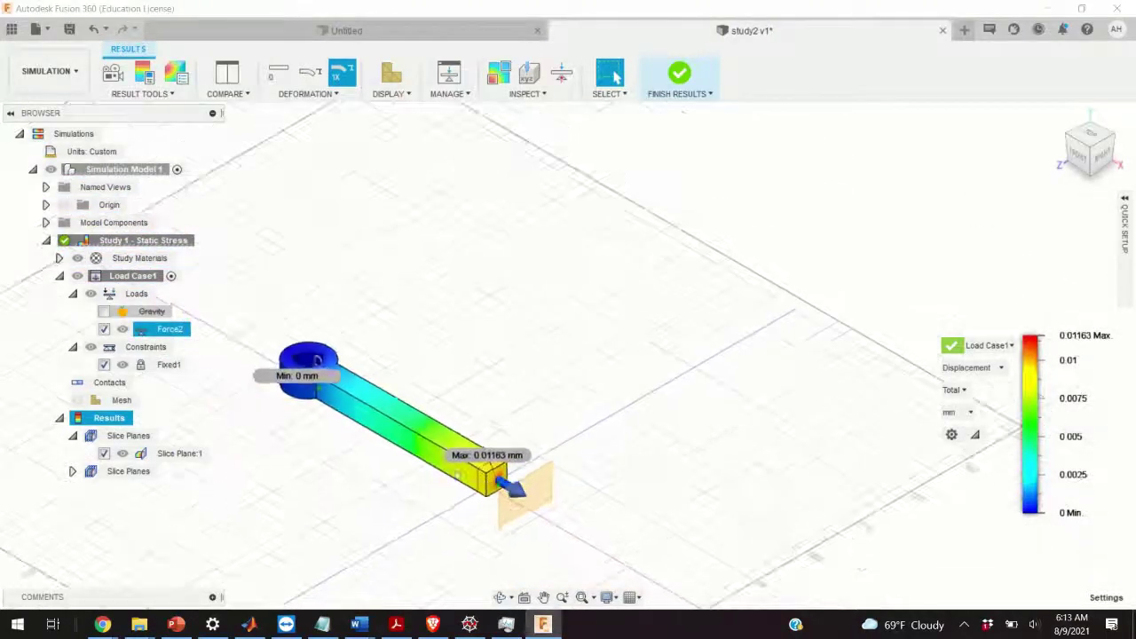
scroll(221, 350, "up", 4)
scroll(221, 350, "down", 5)
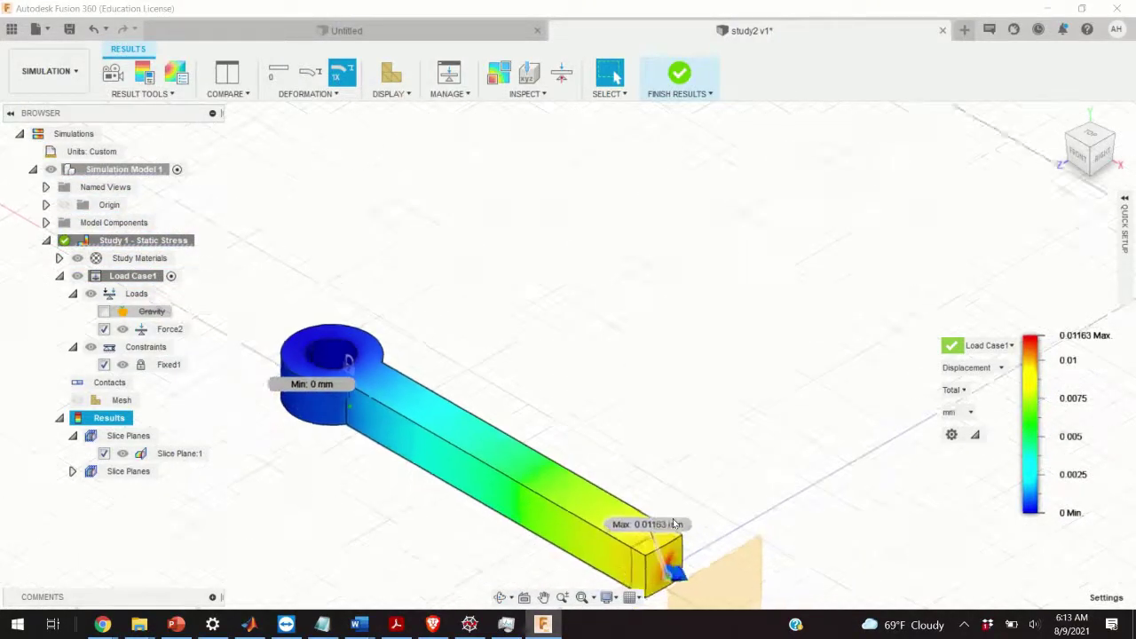
Display the total reaction force result and inspect it around the fixed hole.
left_click(985, 367)
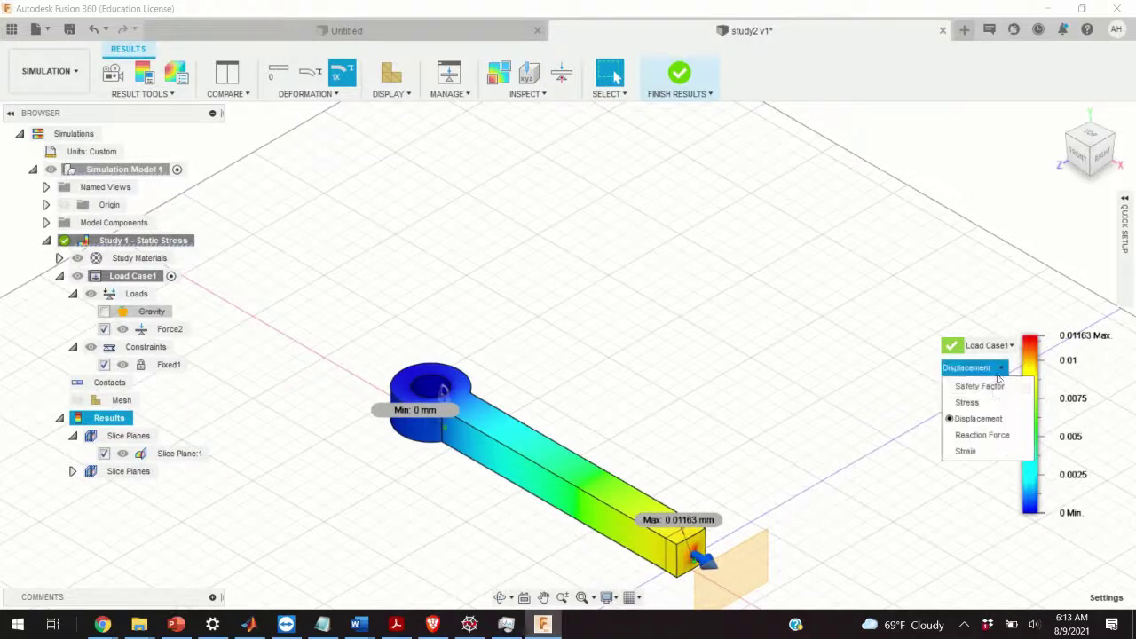
left_click(982, 435)
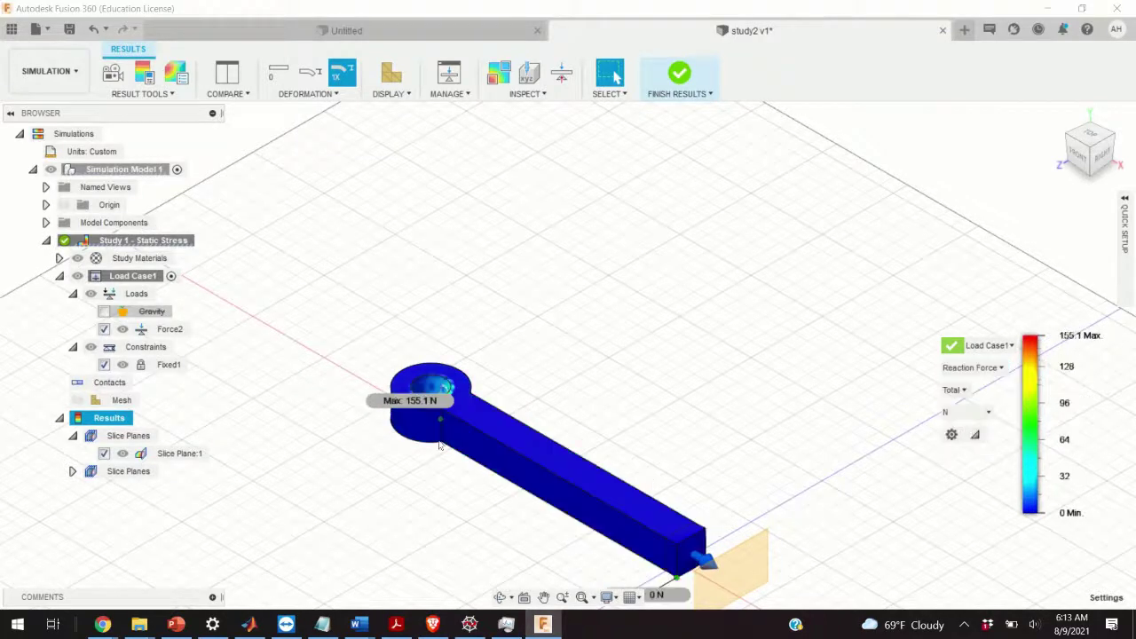
scroll(406, 399, "up", 3)
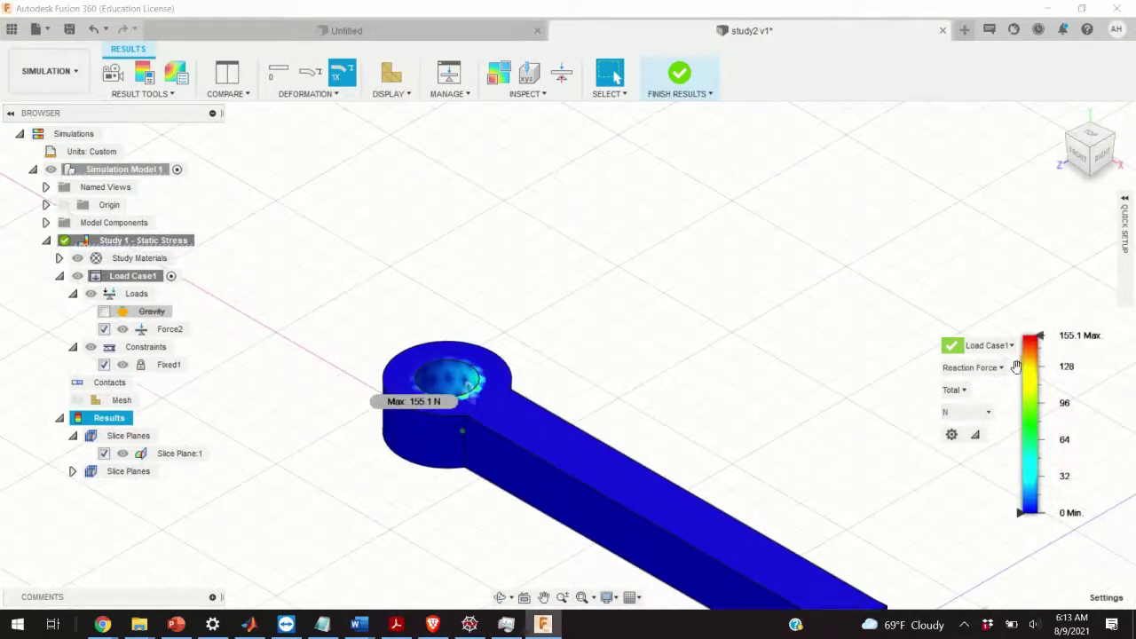
Display the safety factor result and inspect it at the rod's loaded end face.
left_click(970, 368)
left_click(991, 390)
scroll(559, 533, "down", 3)
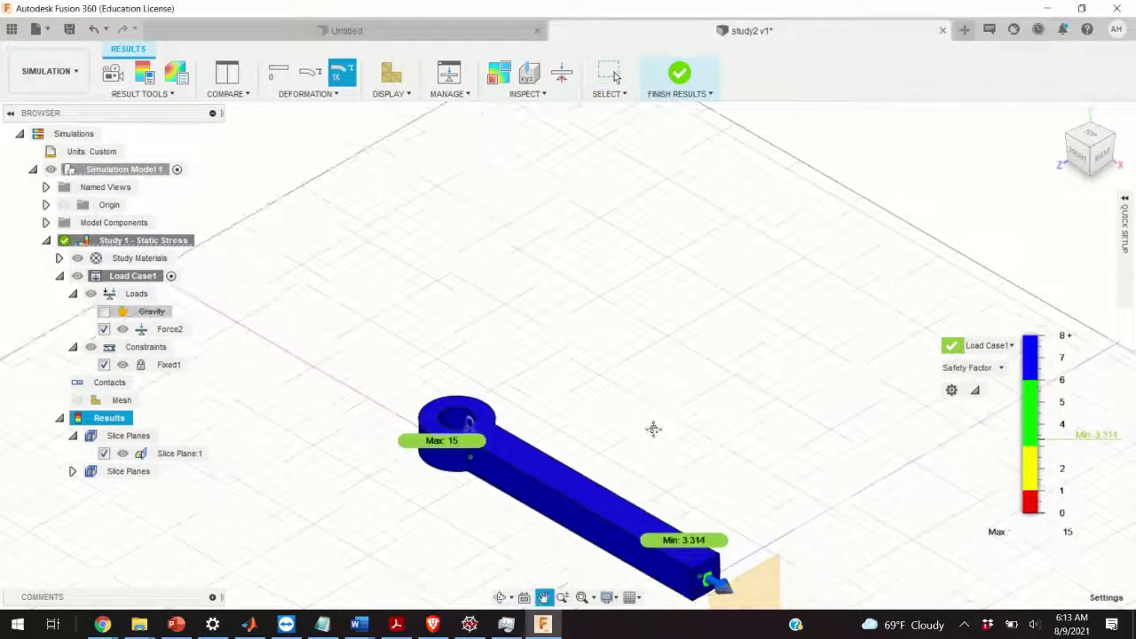
scroll(577, 436, "up", 2)
scroll(588, 456, "down", 2)
scroll(617, 416, "up", 2)
scroll(617, 416, "up", 3)
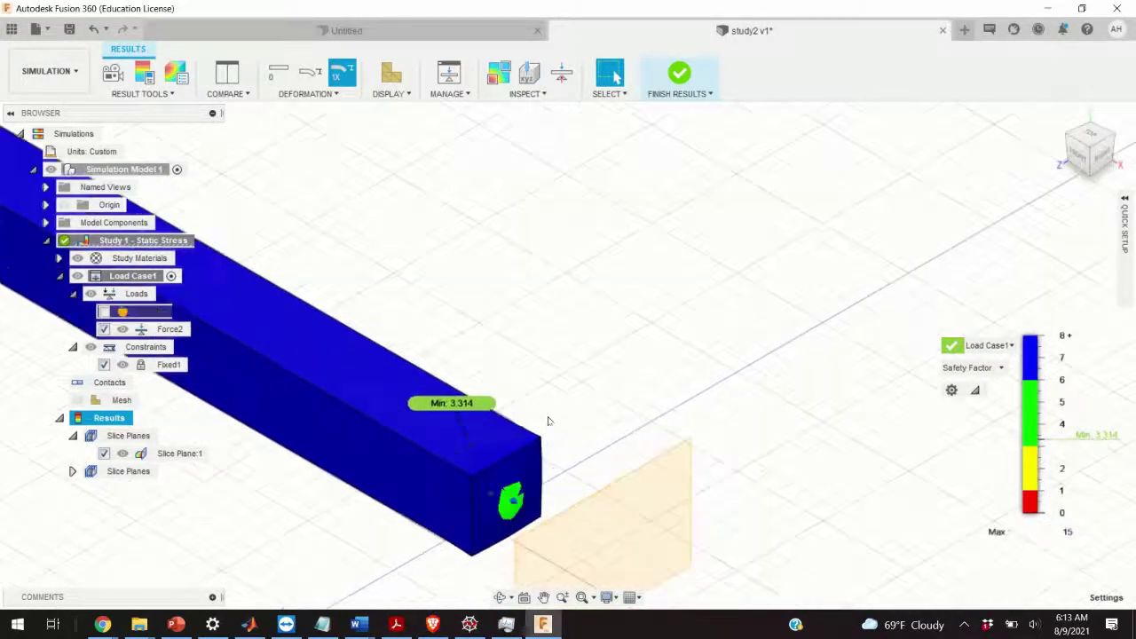
scroll(516, 436, "down", 4)
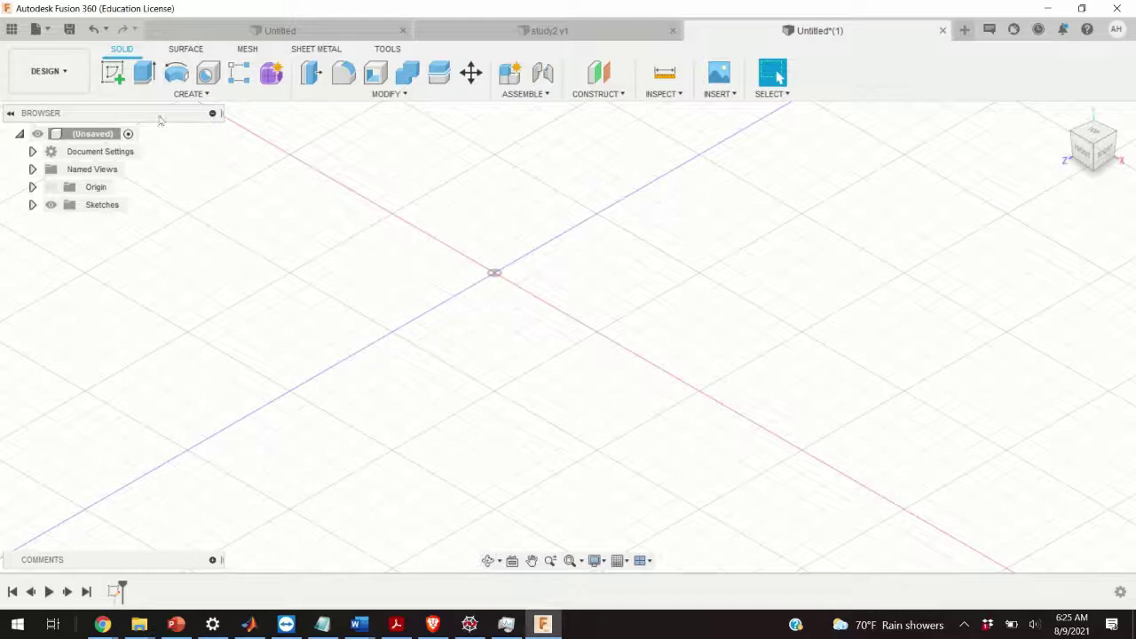
Start a sketch on the horizontal origin plane and draw a circle about 30 mm in diameter centred at -100 mm on the X axis.
left_click(113, 73)
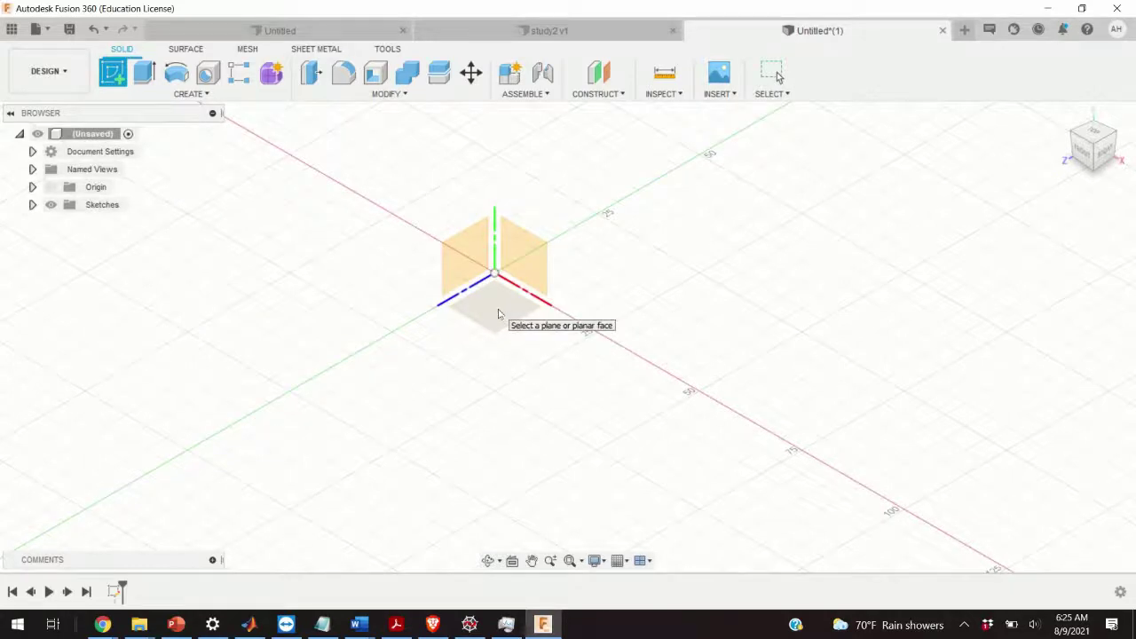
left_click(499, 313)
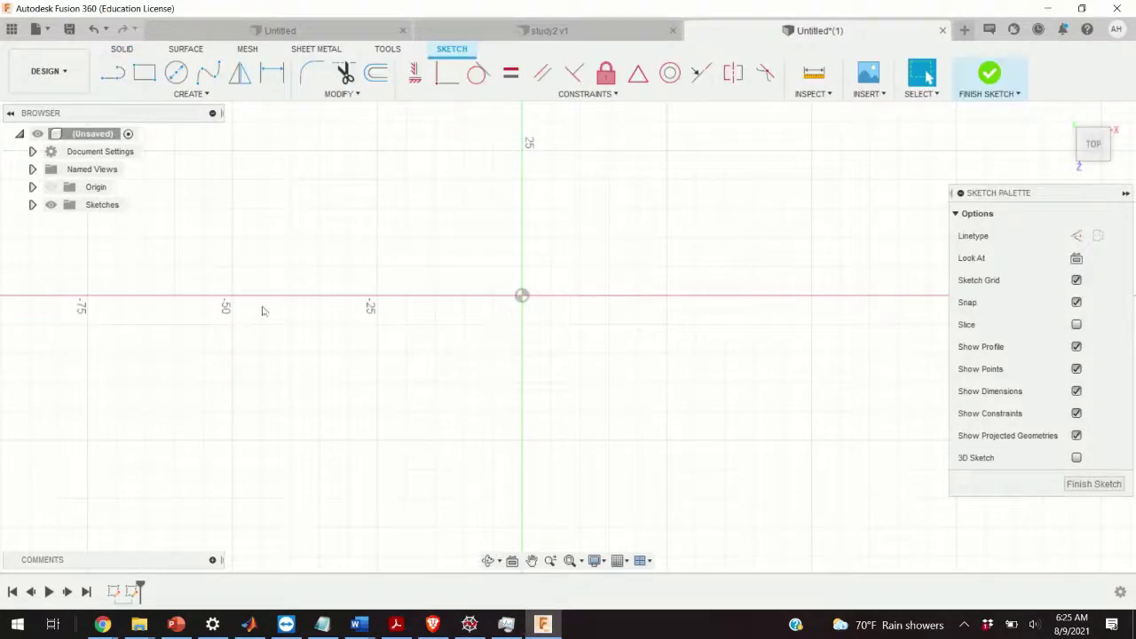
mouse_move(262, 321)
middle_mouse_down()
mouse_move(502, 319)
mouse_move(503, 336)
middle_mouse_up()
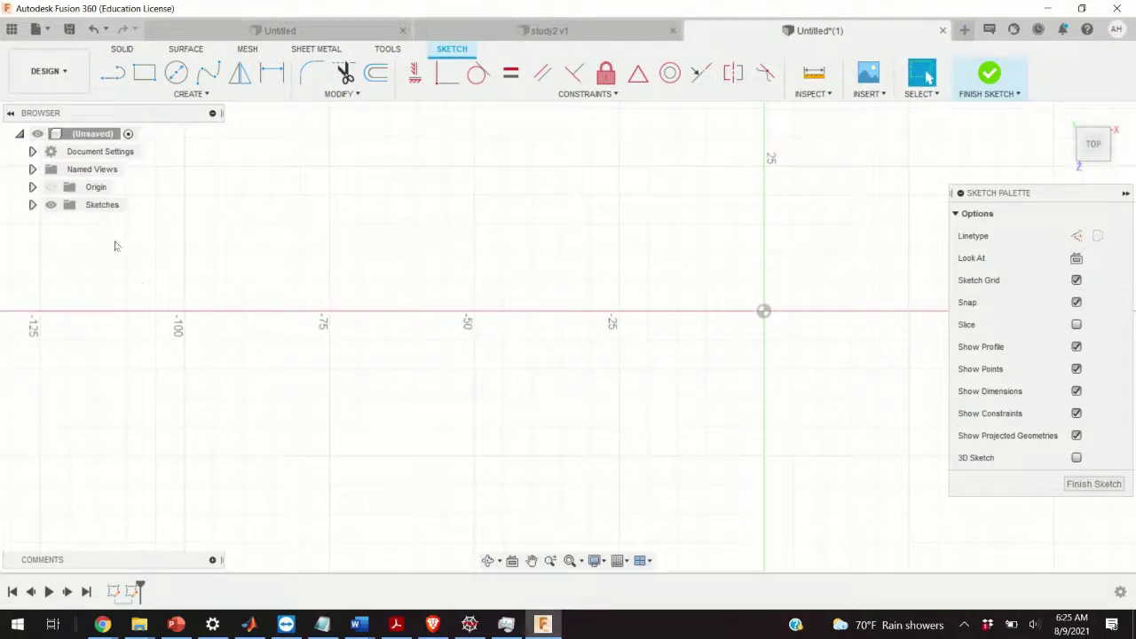
left_click(177, 72)
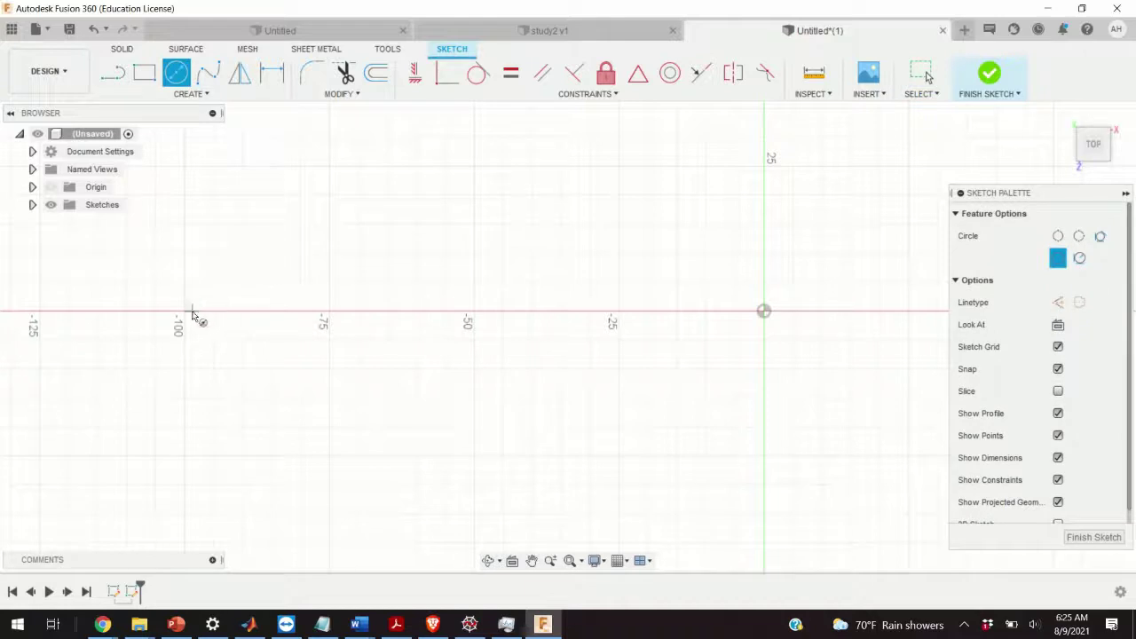
left_click(184, 311)
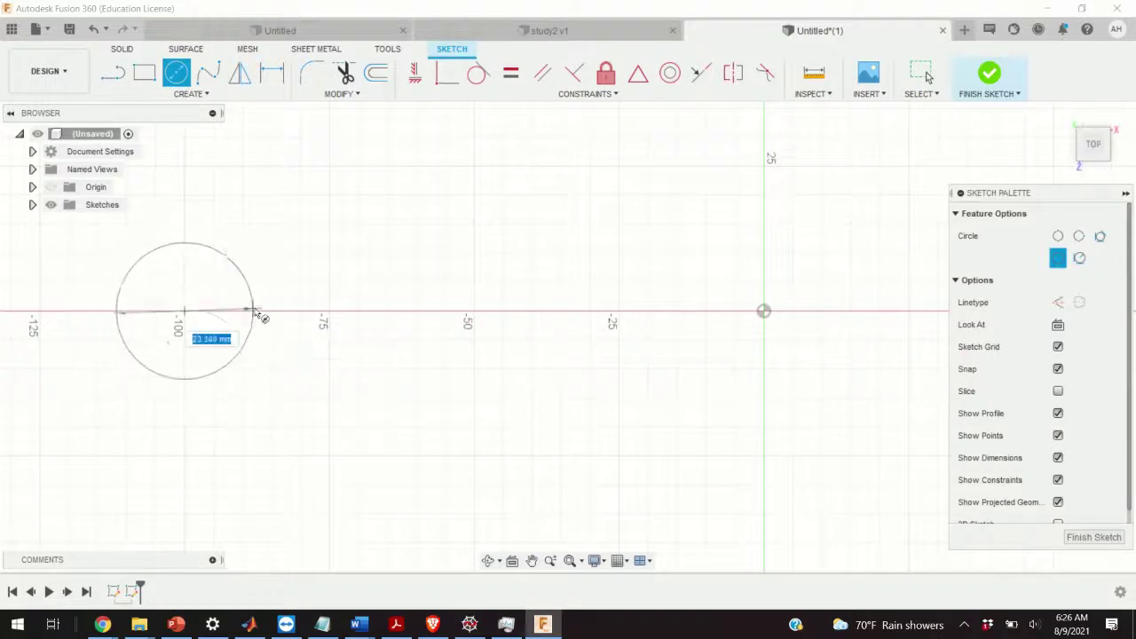
left_click(271, 313)
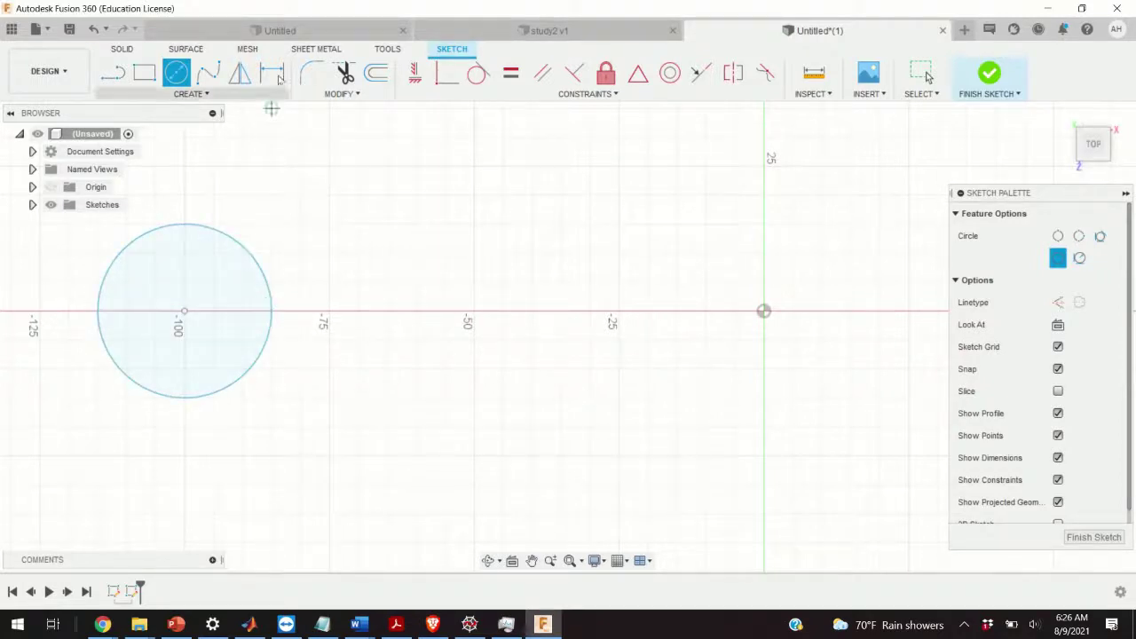
Draw a concentric circle 20 mm in diameter inside the large circle.
left_click(176, 76)
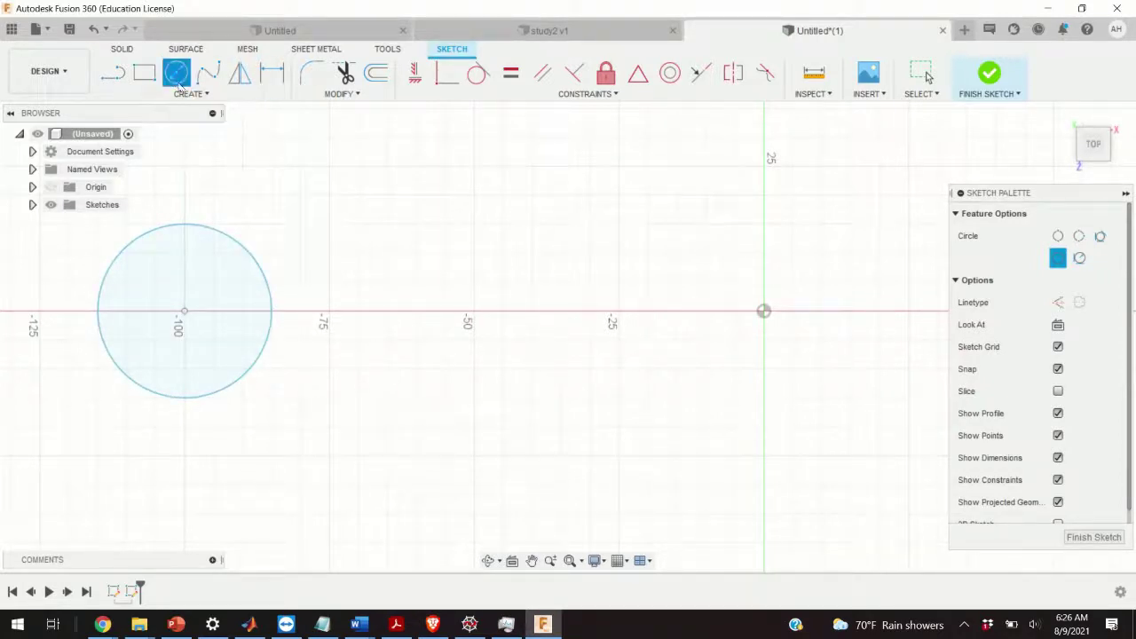
left_click(184, 312)
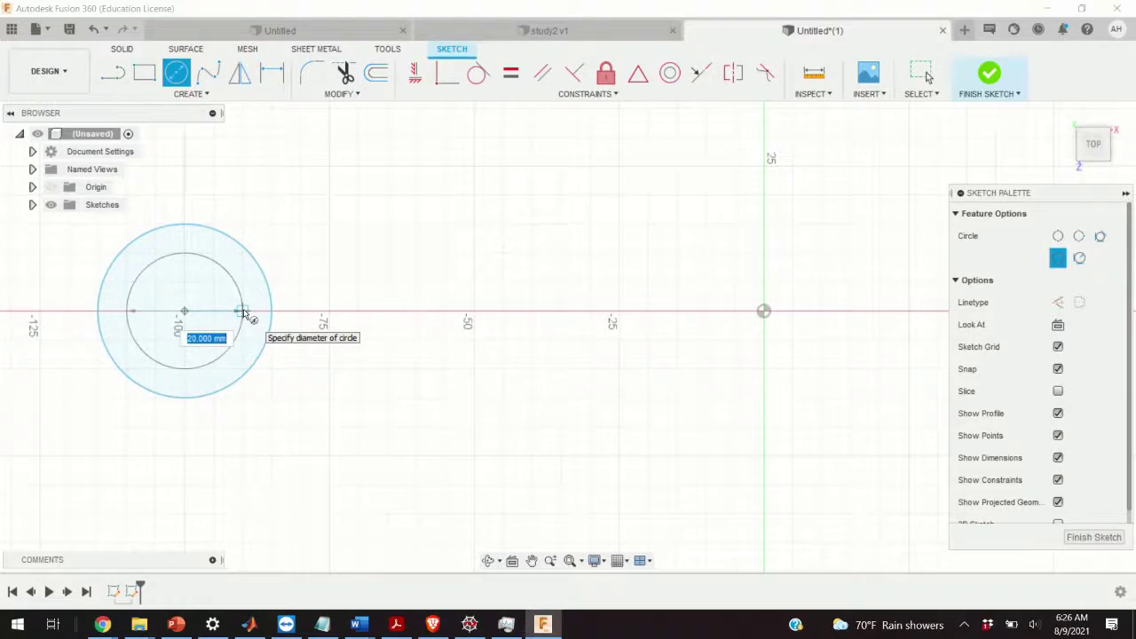
left_click(243, 312)
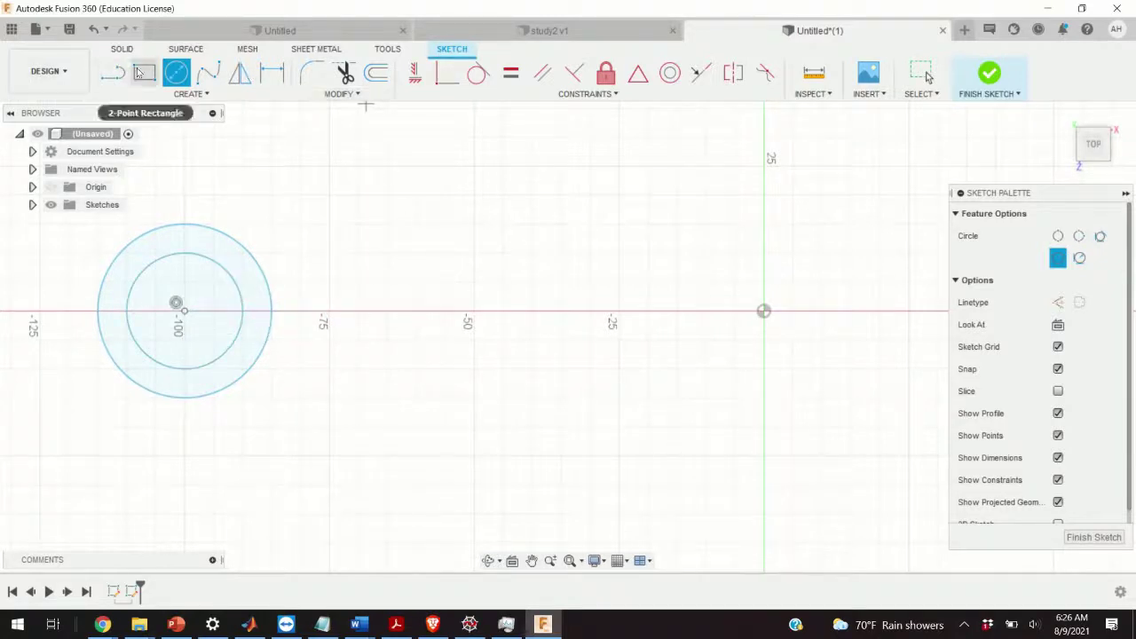
Draw a 95 mm horizontal line from inside the small circle to the vertical axis, followed by a 5 mm vertical line to the origin.
left_click(114, 74)
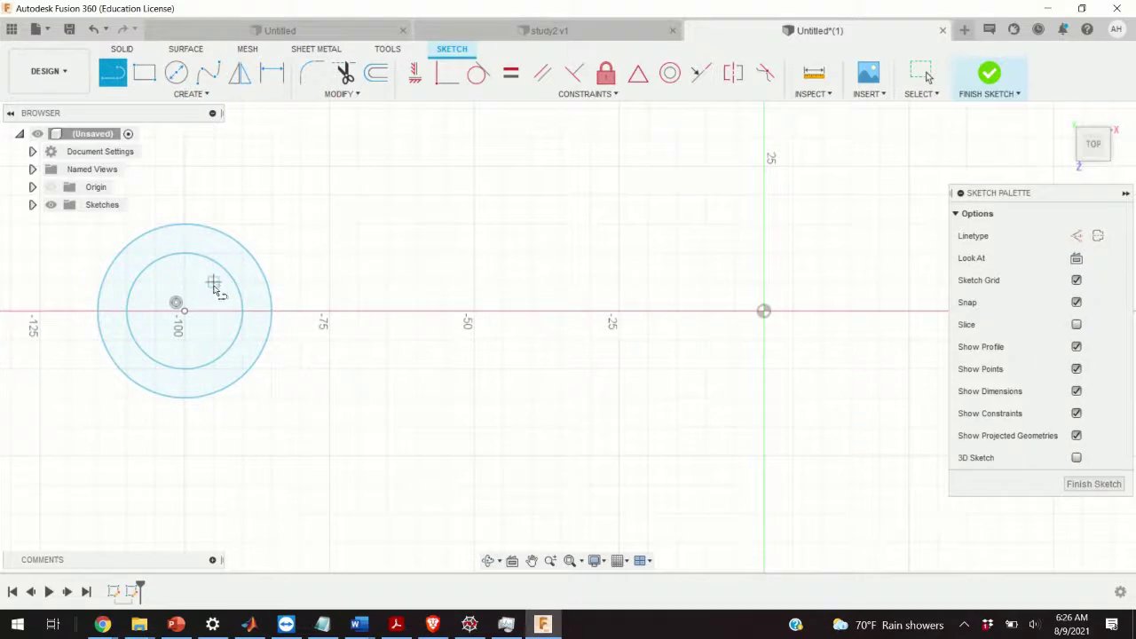
left_click(213, 282)
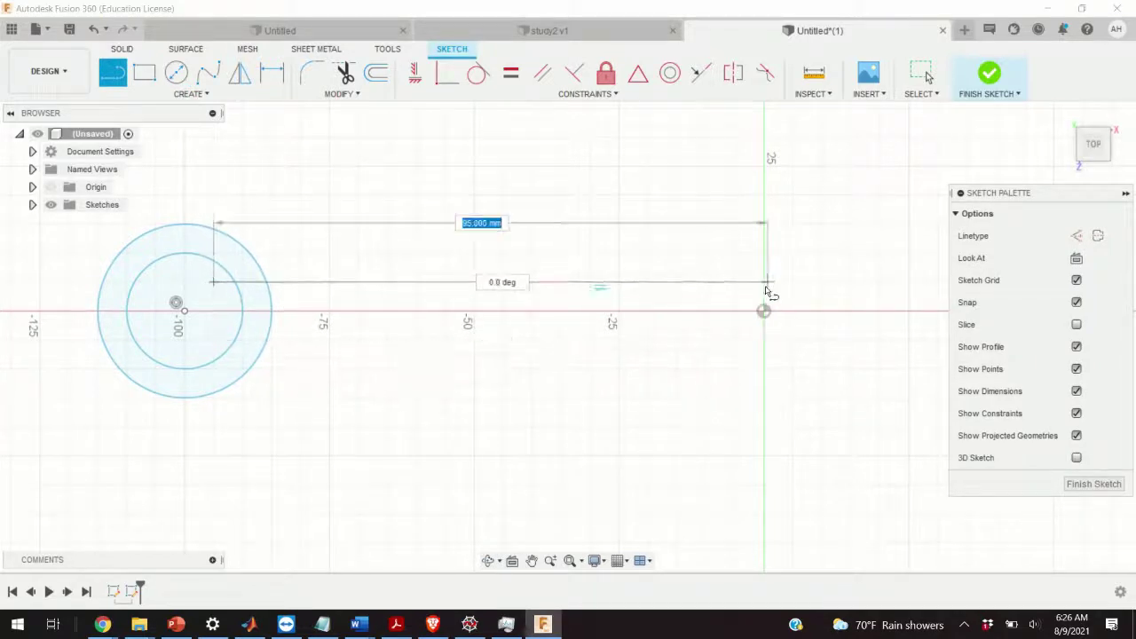
left_click(763, 282)
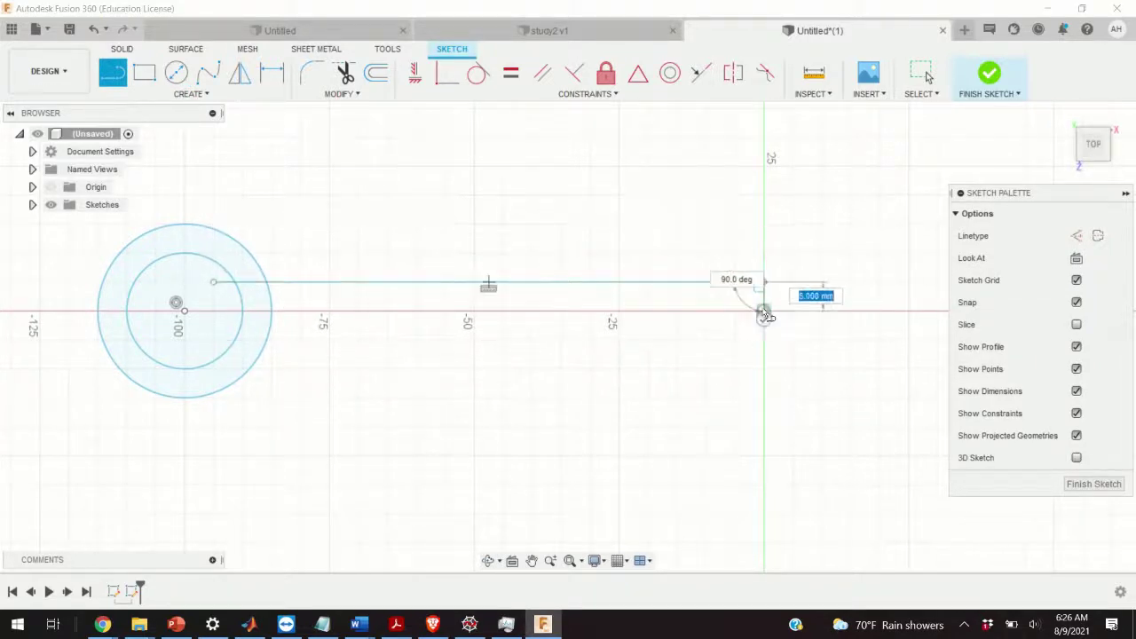
left_click(763, 312)
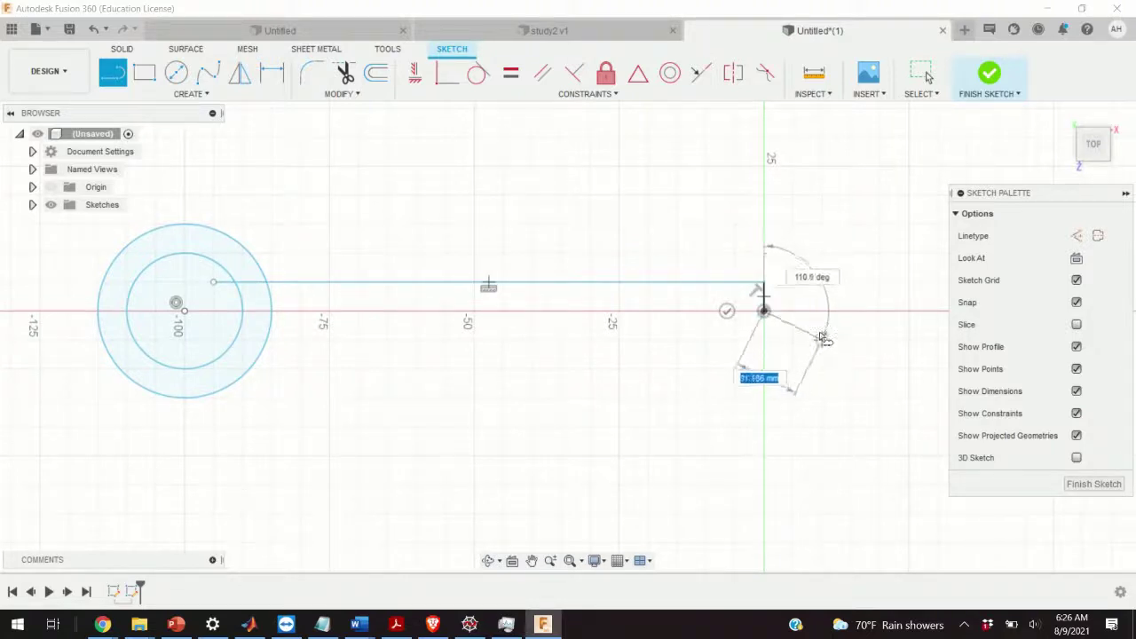
key("Escape")
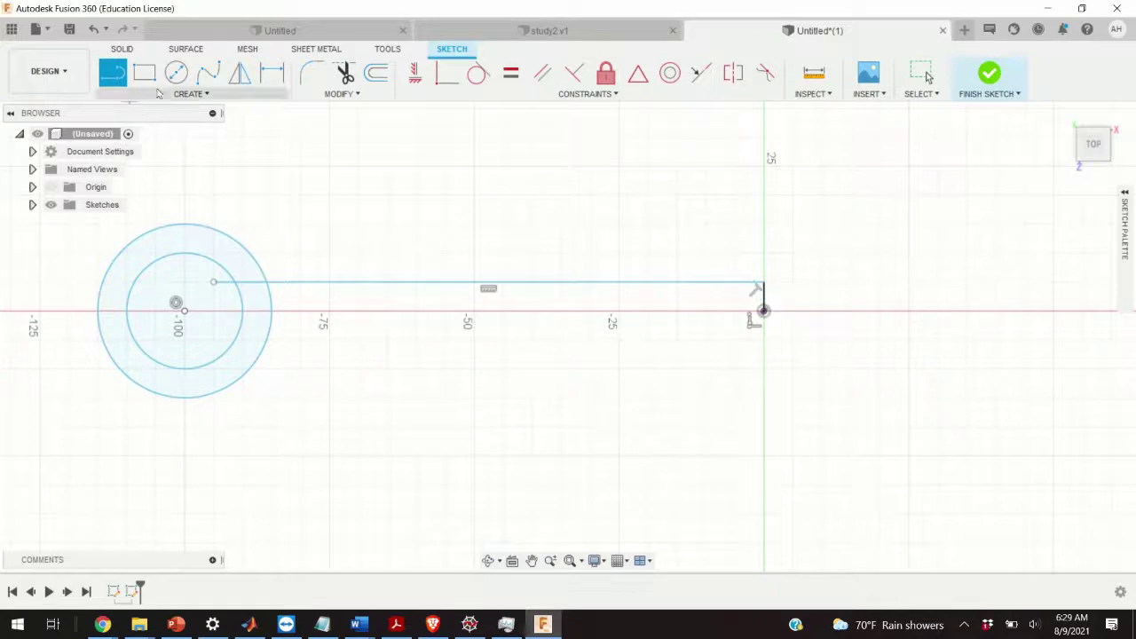
Draw an 85 mm centre line along the X axis from the outer circle's edge to the origin.
left_click(272, 311)
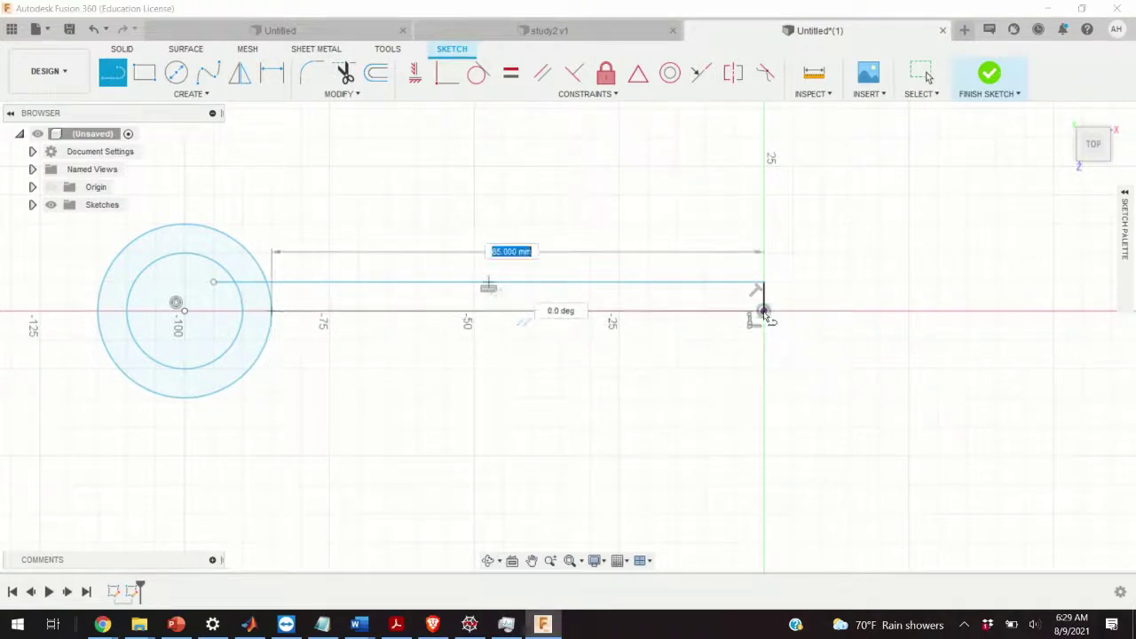
left_click(764, 313)
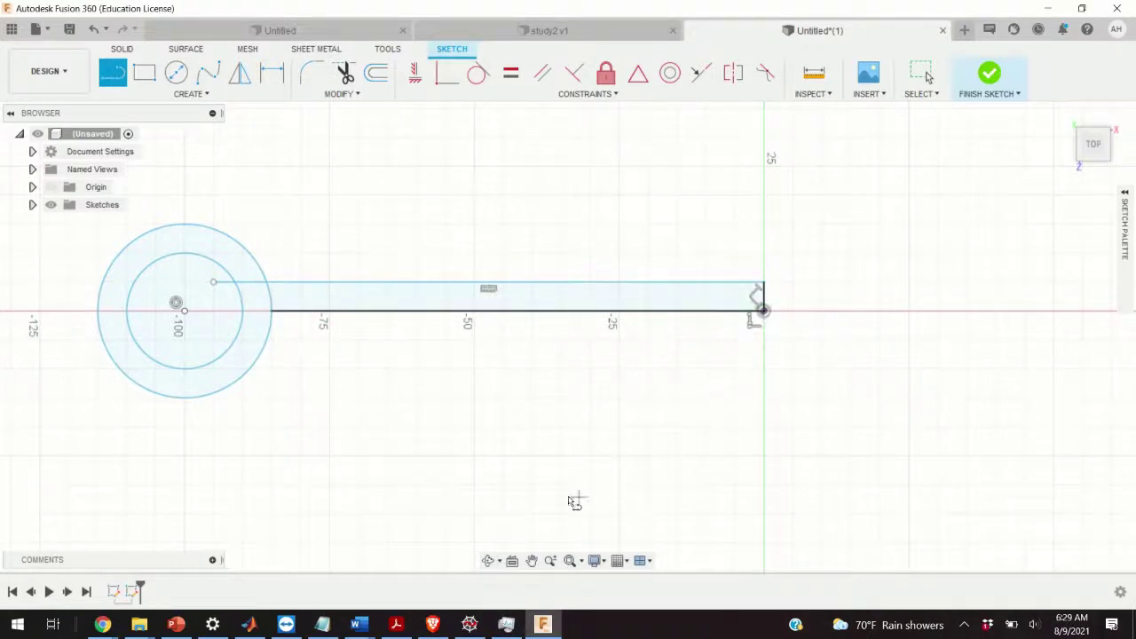
key("Escape")
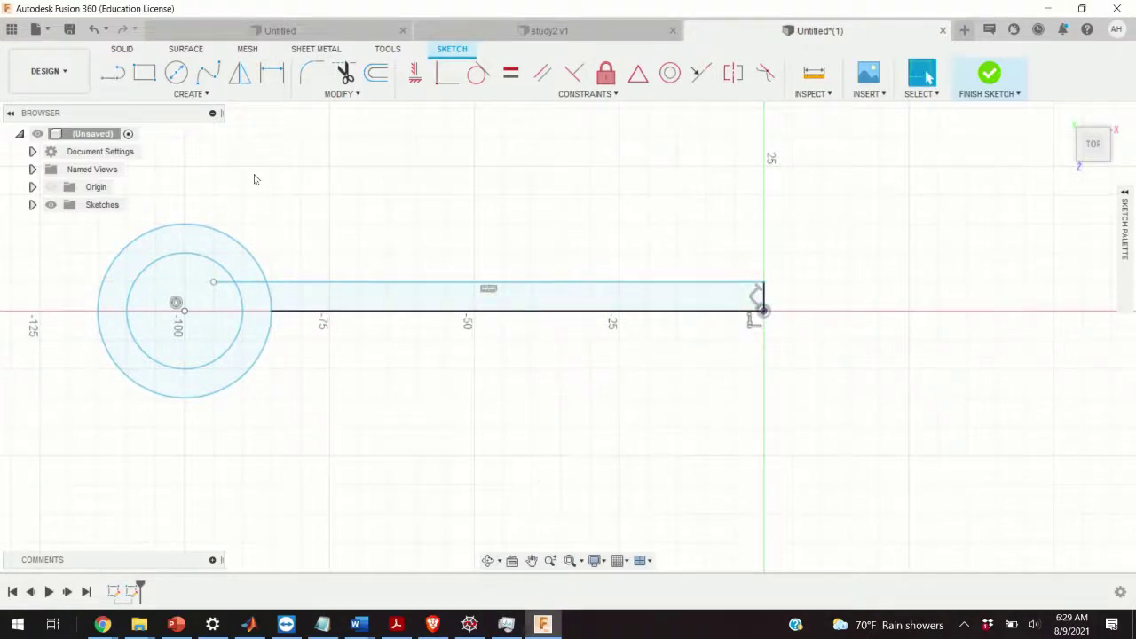
Mirror the long horizontal line and the short end line about the centre line, and delete the centre line.
left_click(237, 75)
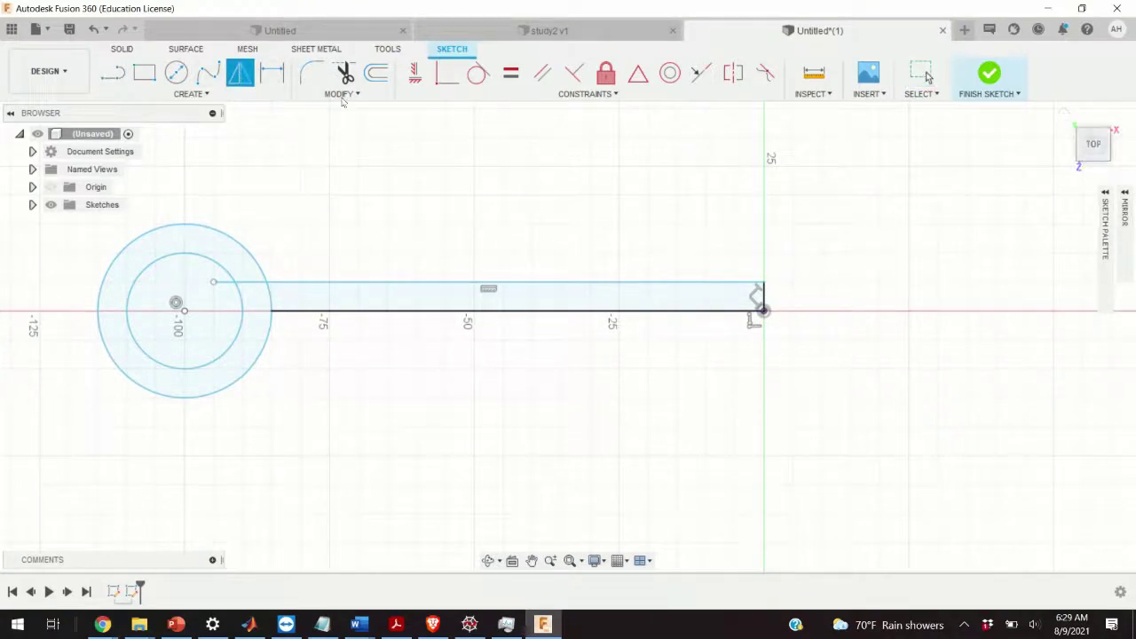
left_click(1125, 194)
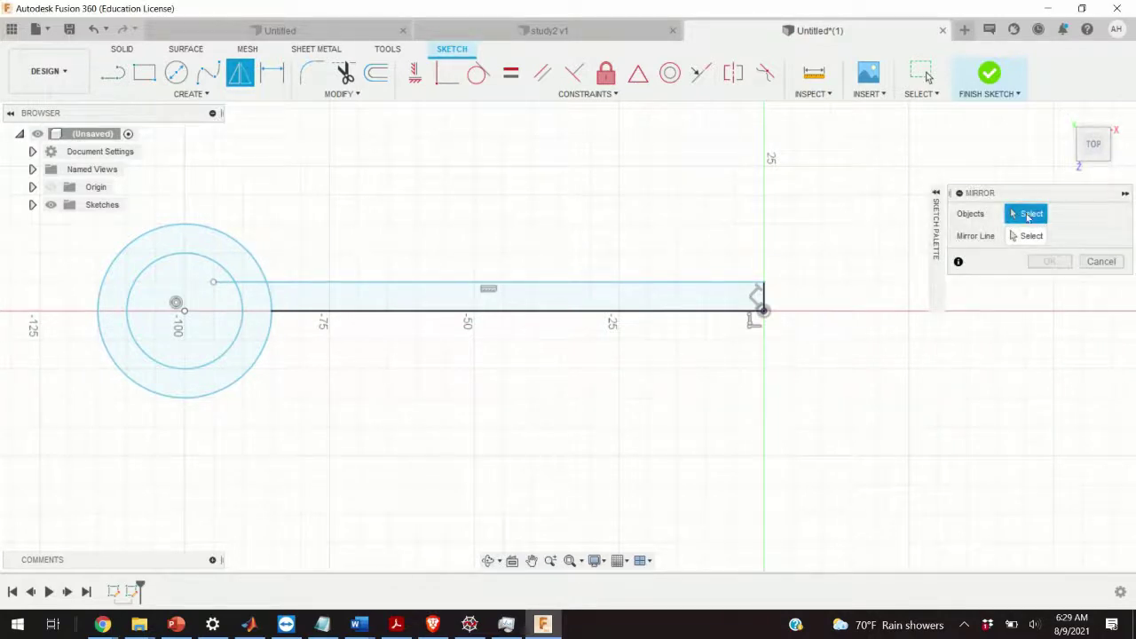
left_click(760, 297)
left_click(761, 302)
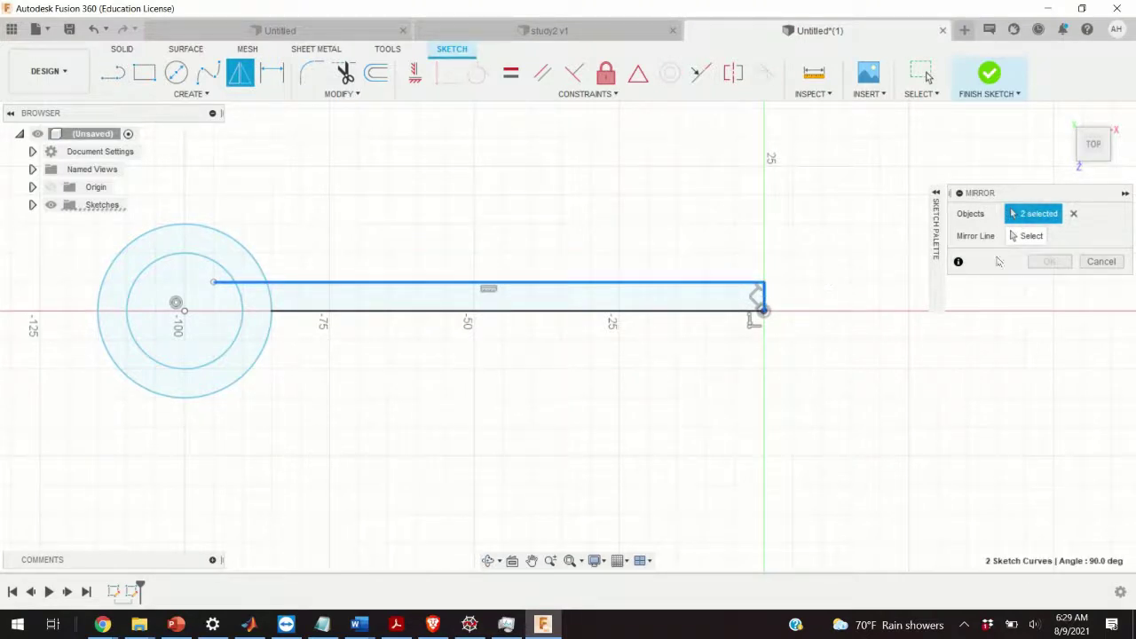
left_click(1029, 237)
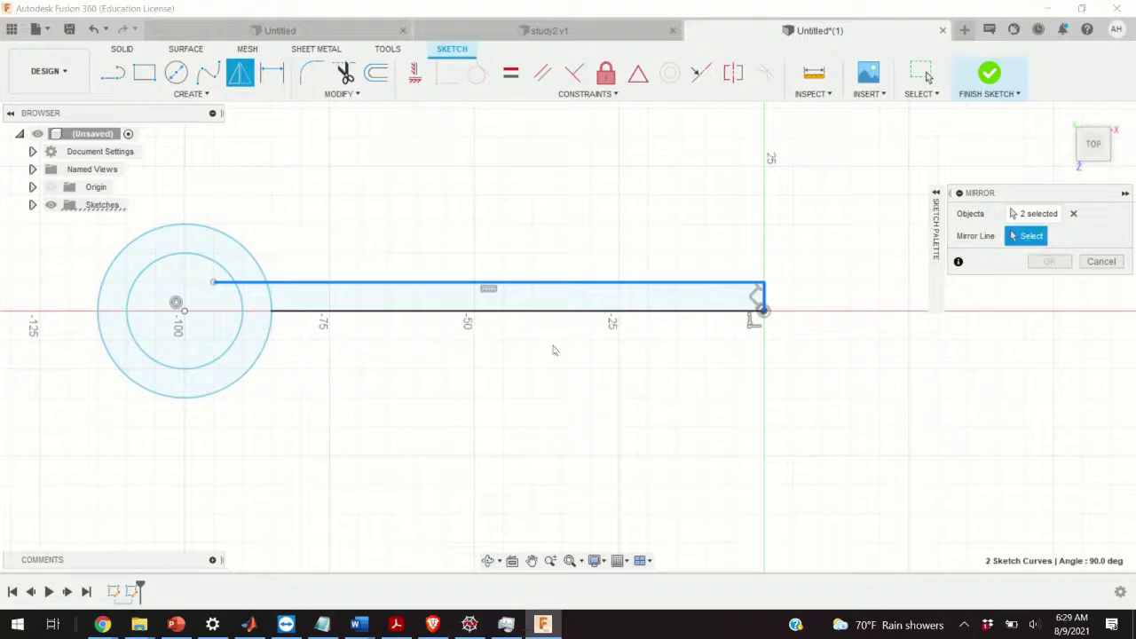
left_click(612, 310)
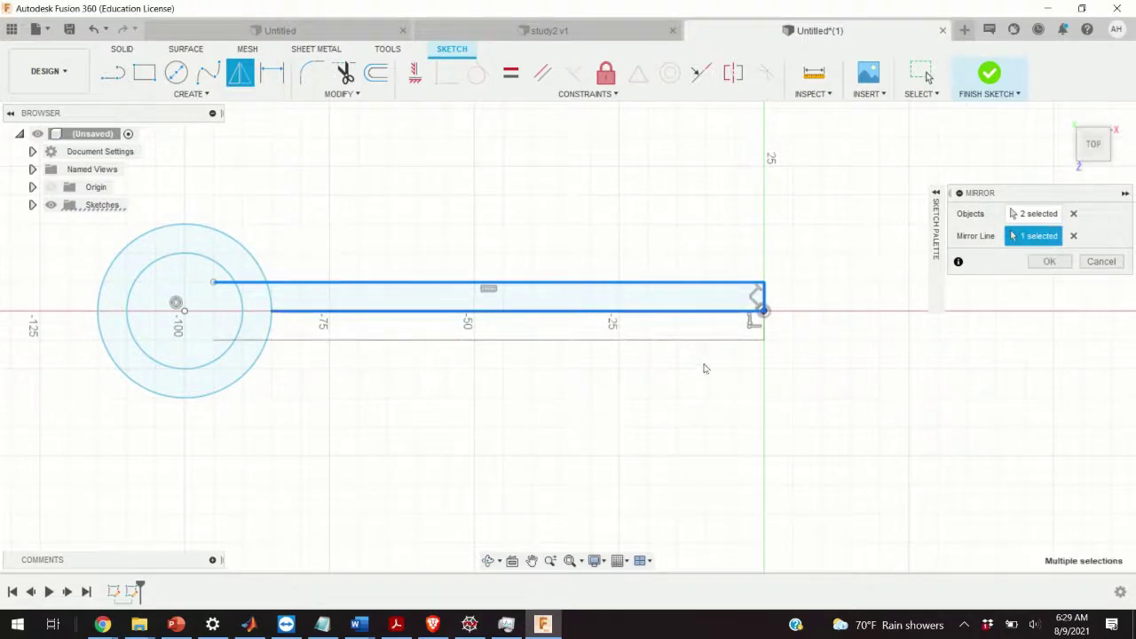
key("Return")
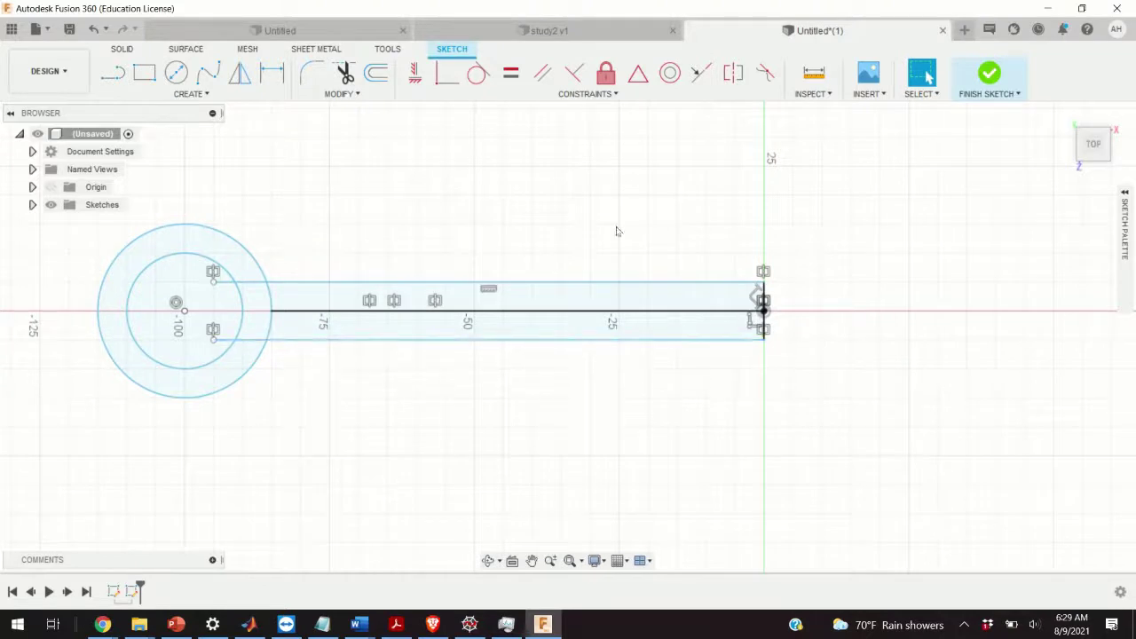
left_click(401, 311)
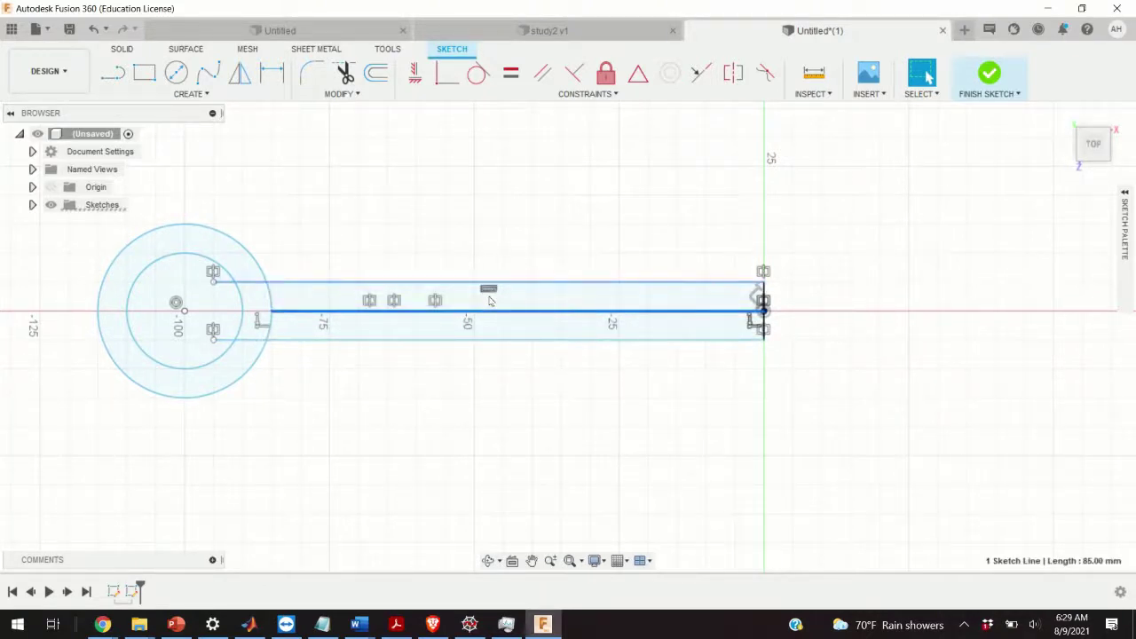
key("Delete")
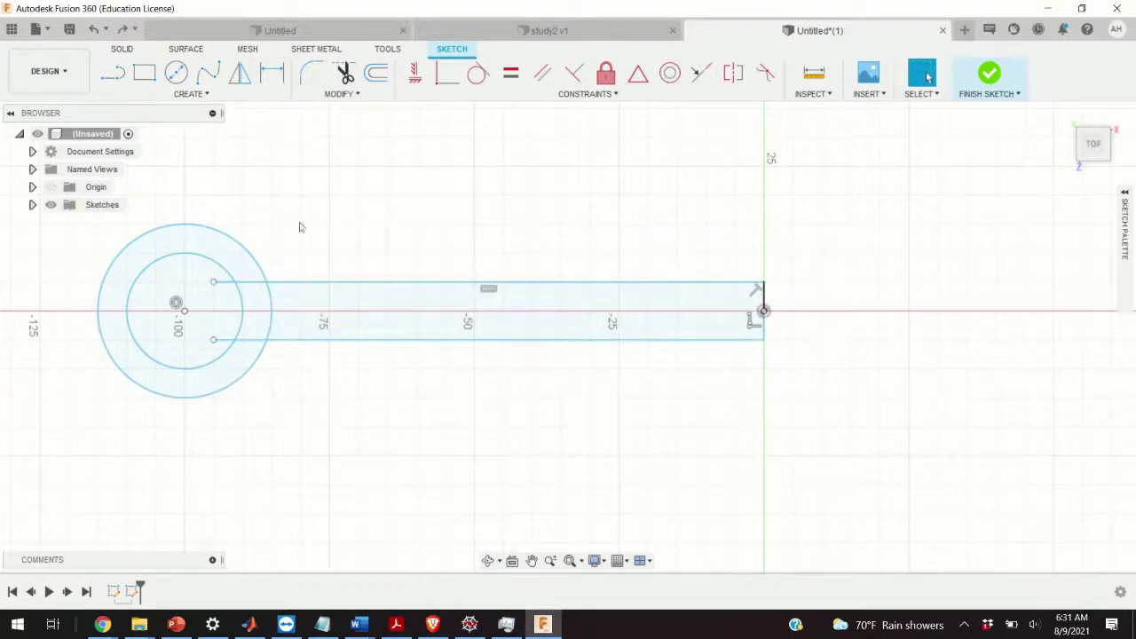
Trim the outer circle's arc between the rod lines and both line ends inside the ring, and finish the sketch.
left_click(342, 93)
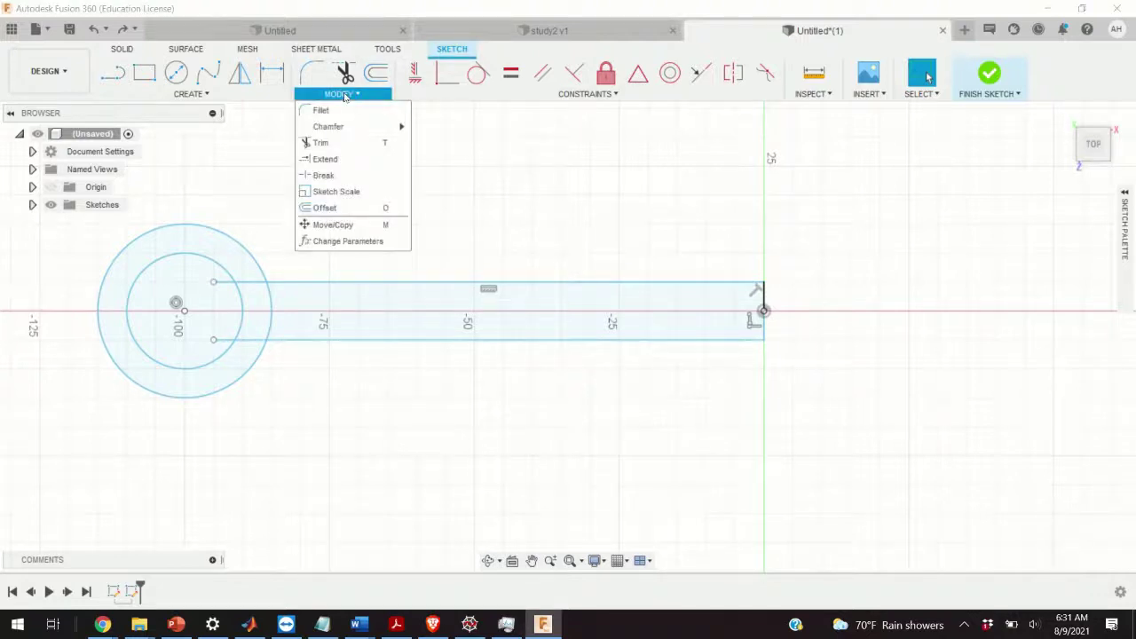
left_click(337, 145)
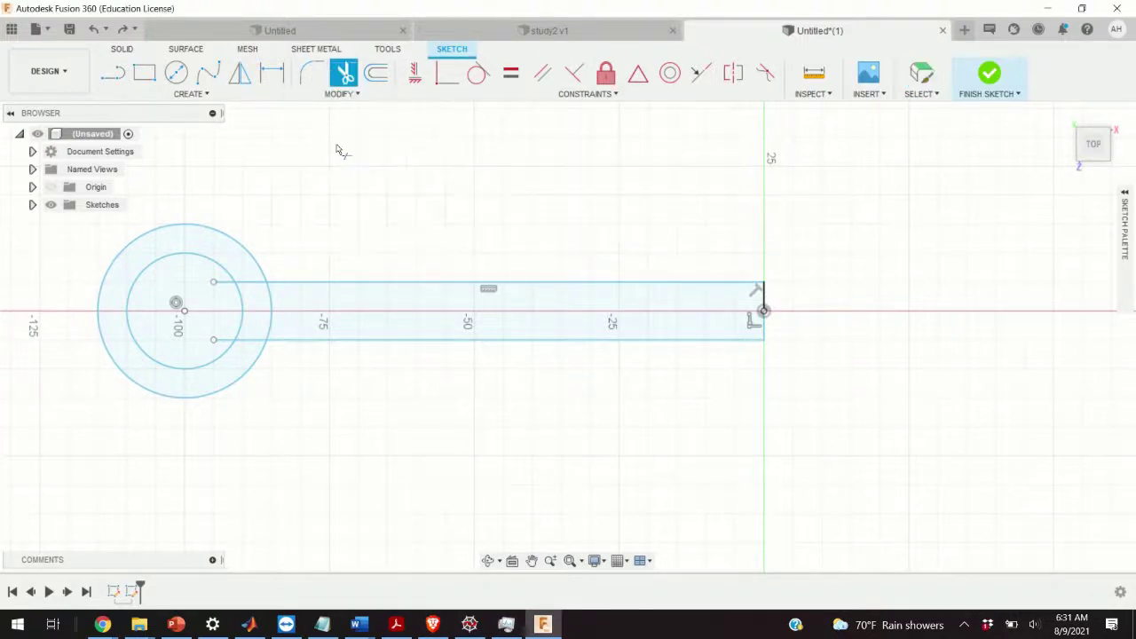
left_click(268, 323)
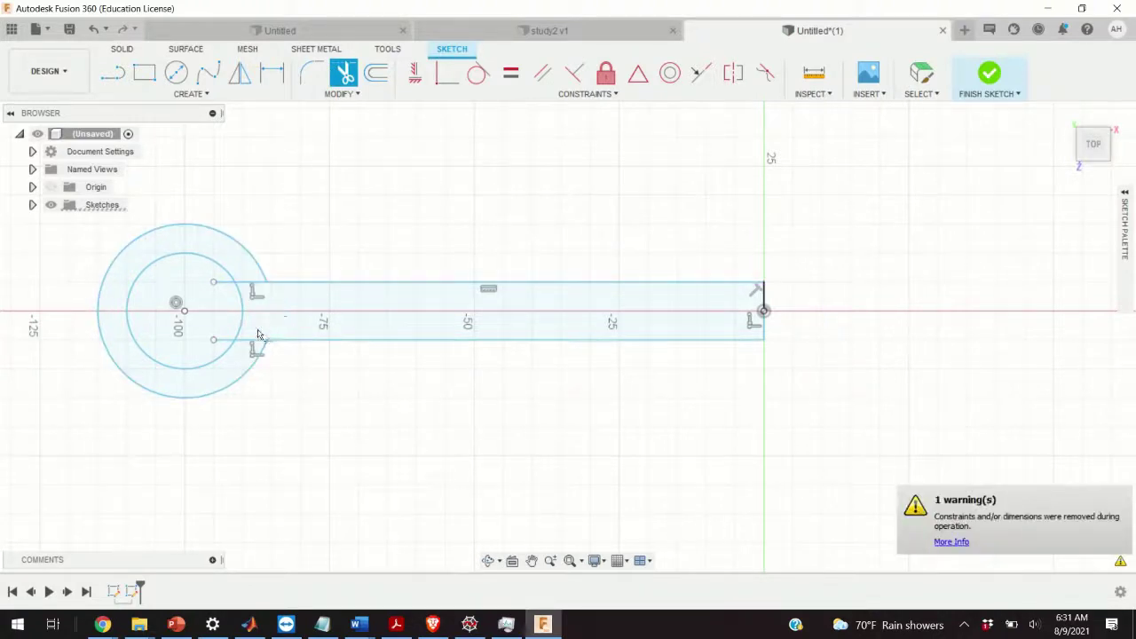
left_click(224, 288)
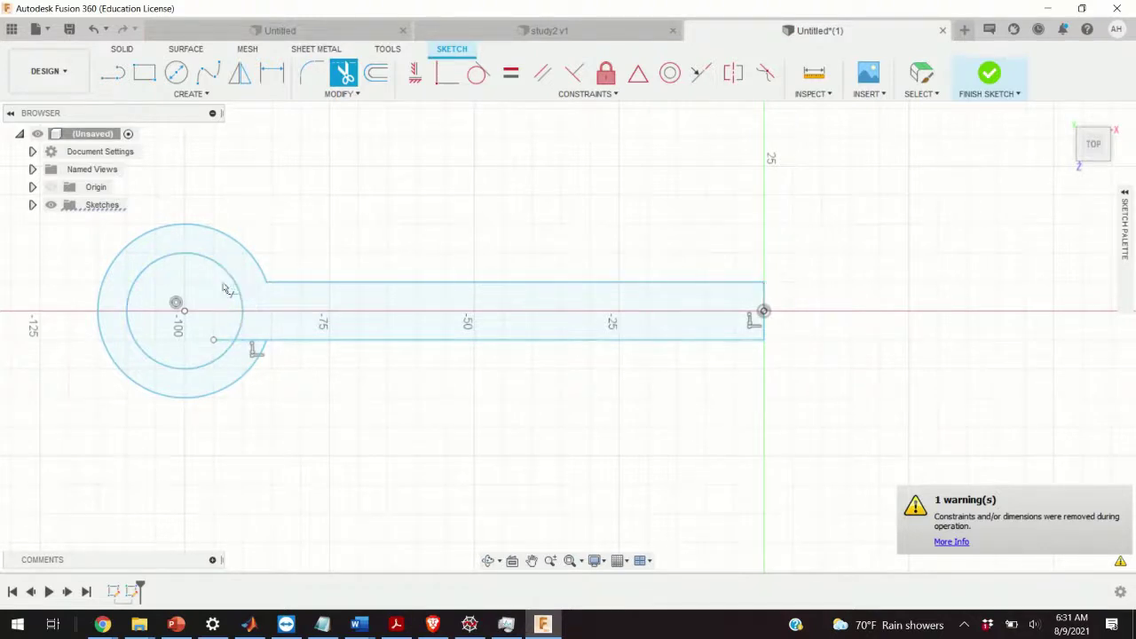
left_click(234, 341)
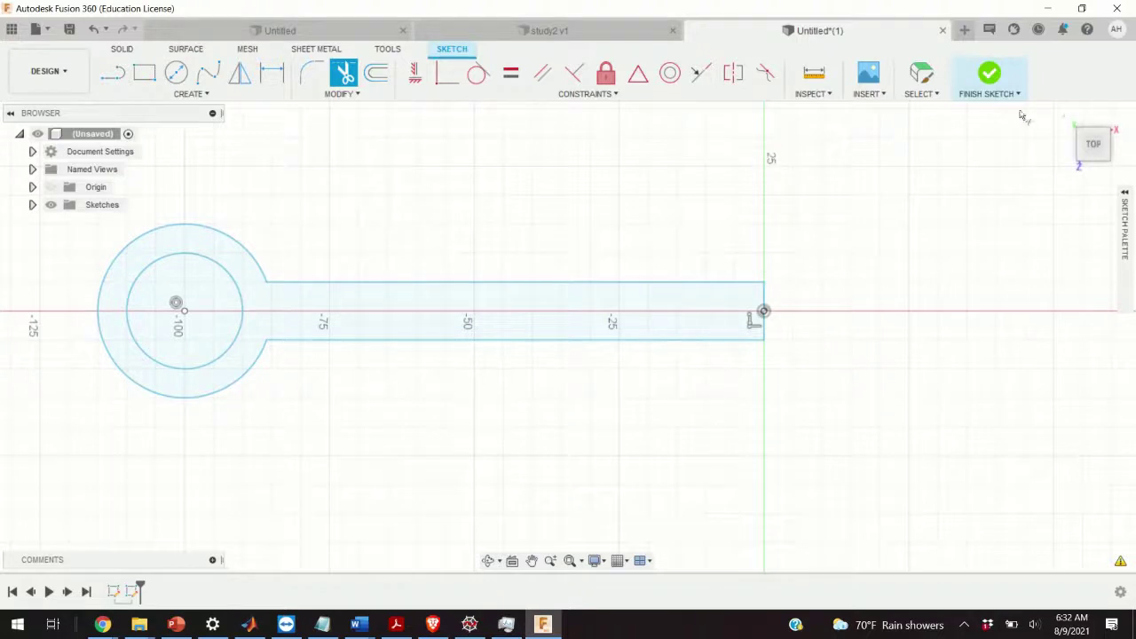
left_click(990, 76)
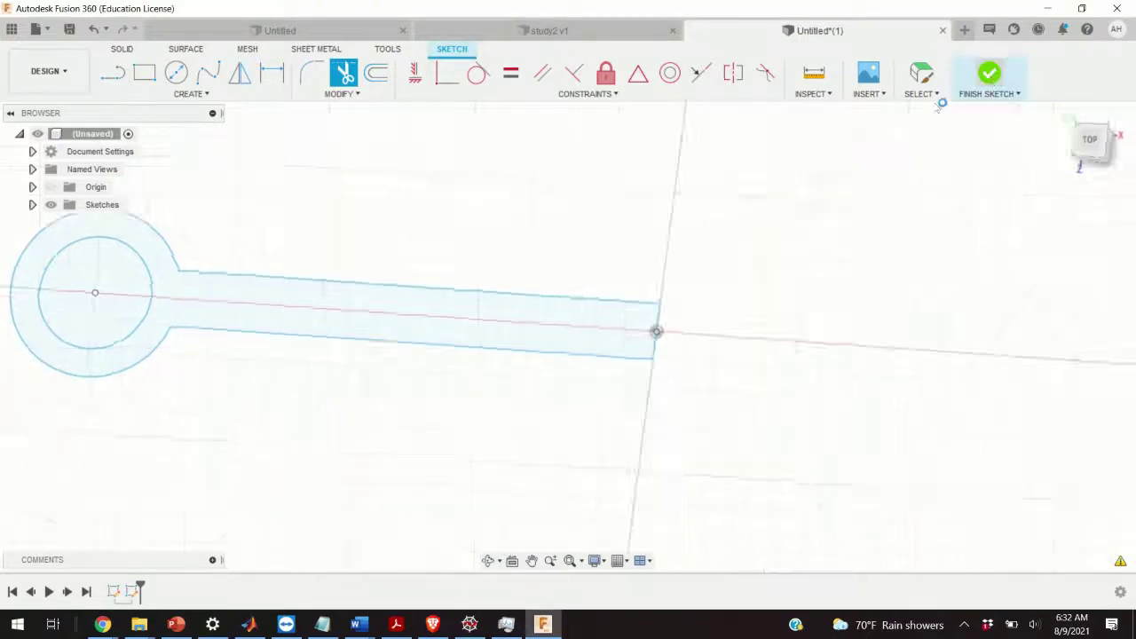
Extrude the ring-and-rod profile 10 mm as a new body, leaving the inner circle open.
scroll(761, 320, "up", 3)
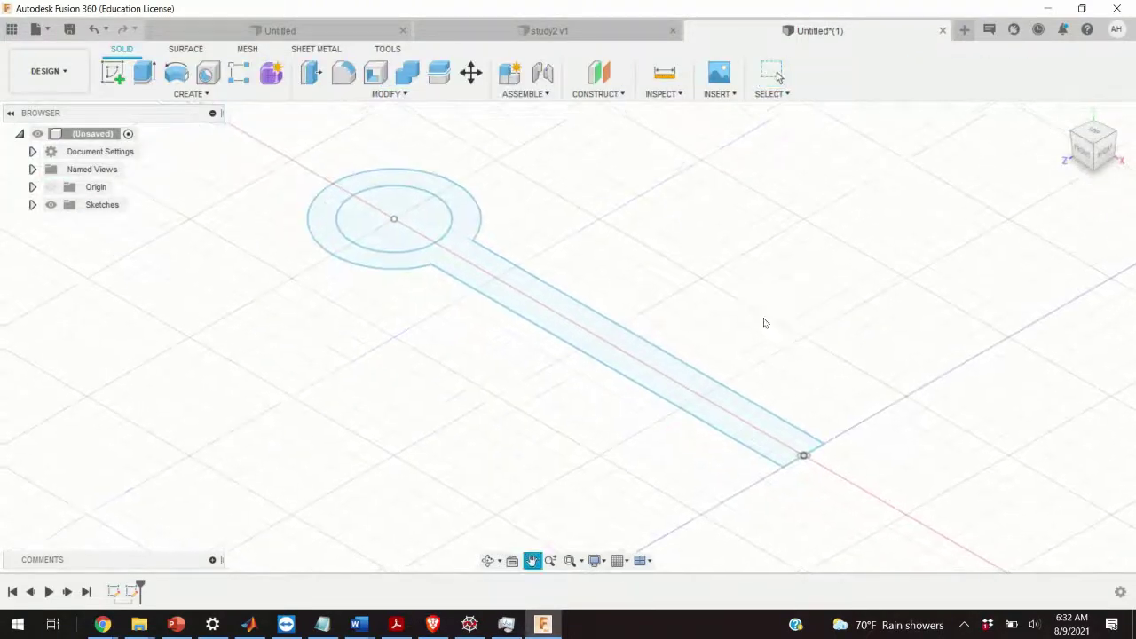
scroll(732, 315, "down", 3)
scroll(711, 314, "down", 2)
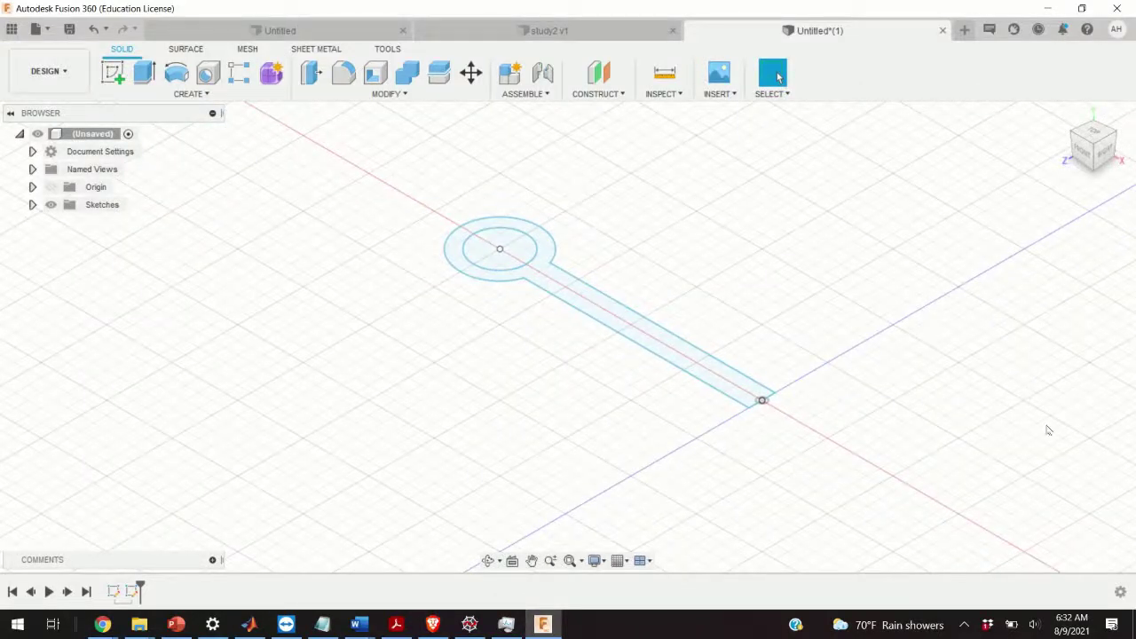
scroll(530, 266, "up", 4)
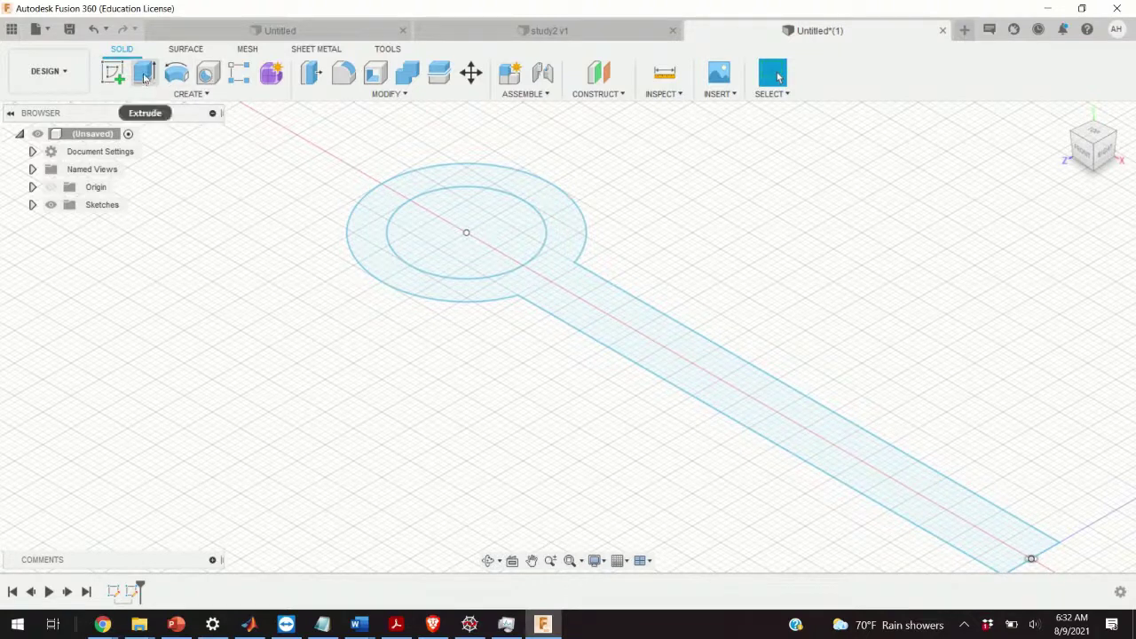
left_click(146, 75)
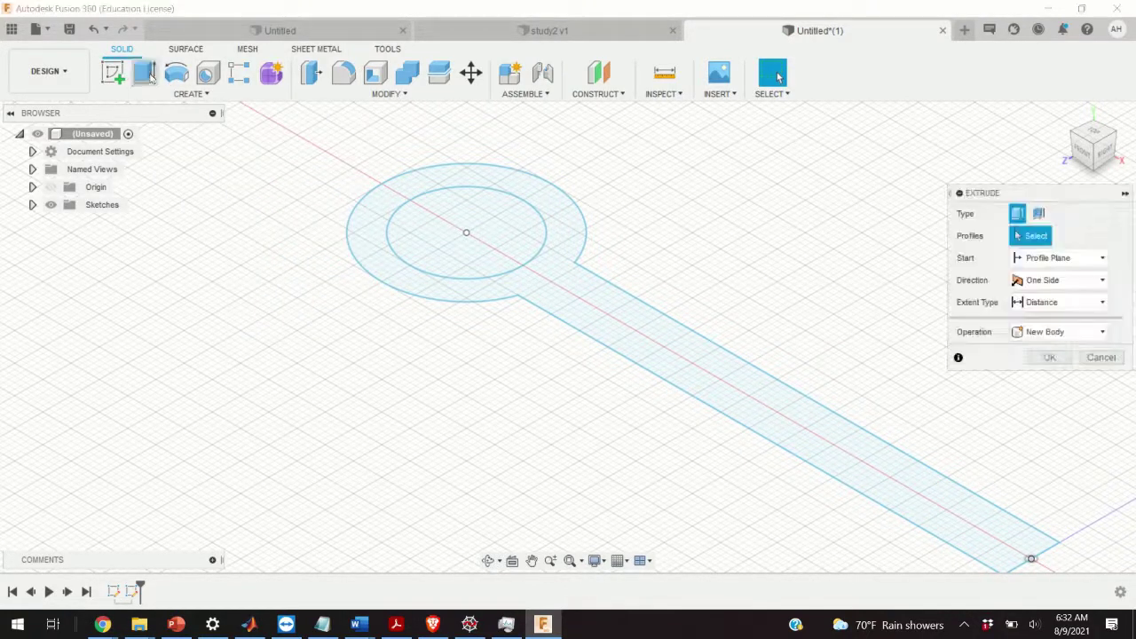
left_click(602, 314)
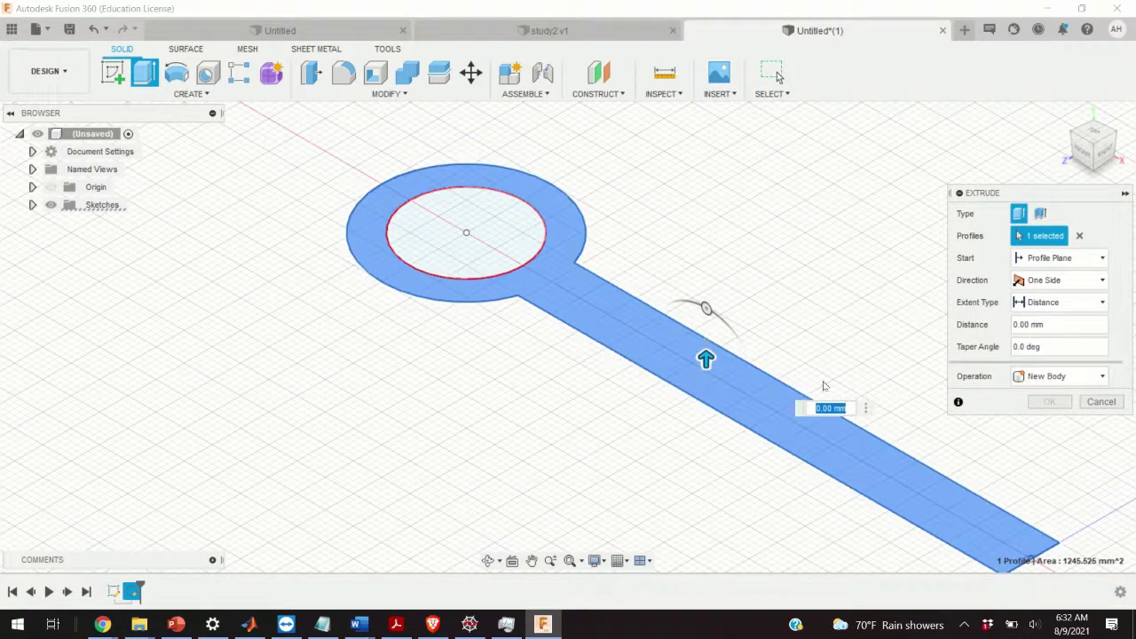
type("2")
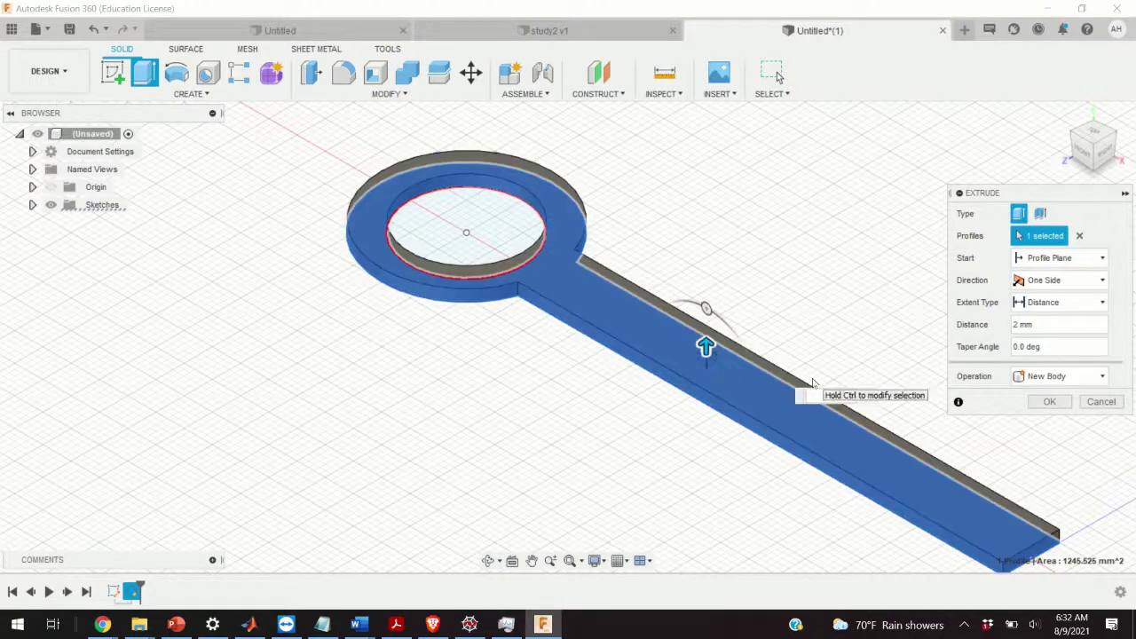
type("0")
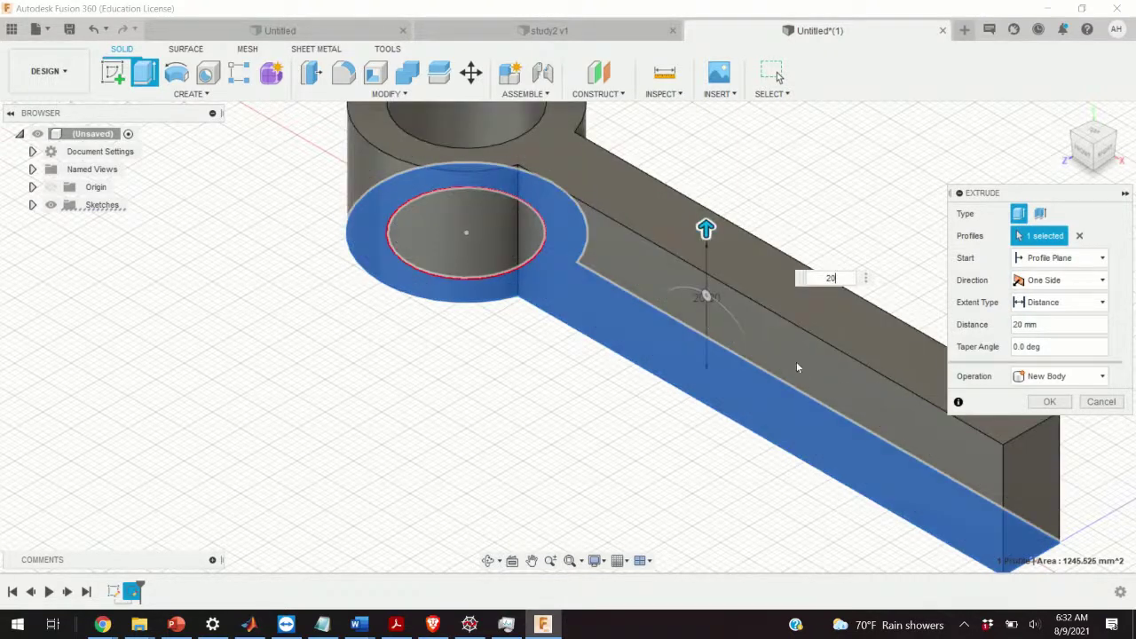
double_click(832, 276)
type("10")
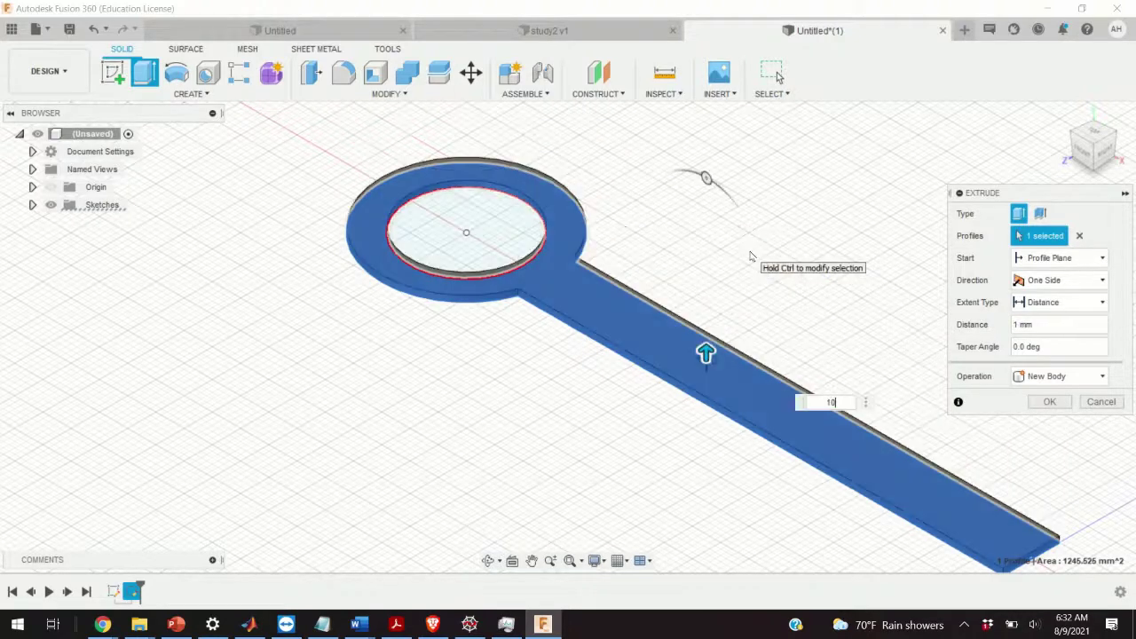
key("Return")
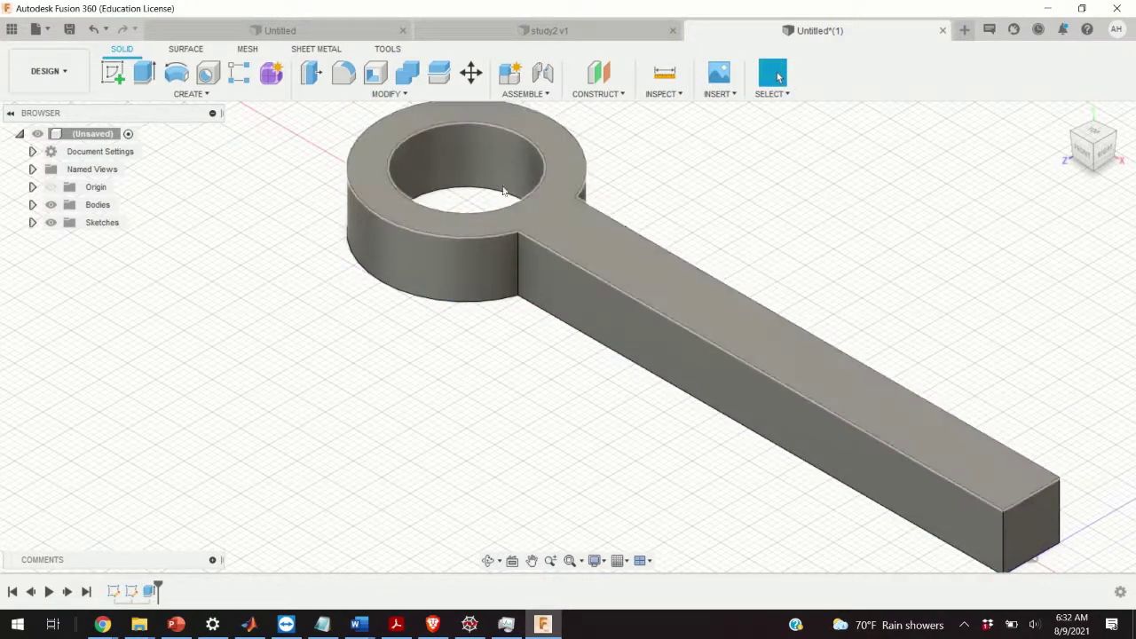
scroll(904, 233, "up", 2)
middle_click_drag(913, 350, 669, 162)
scroll(648, 251, "down", 3)
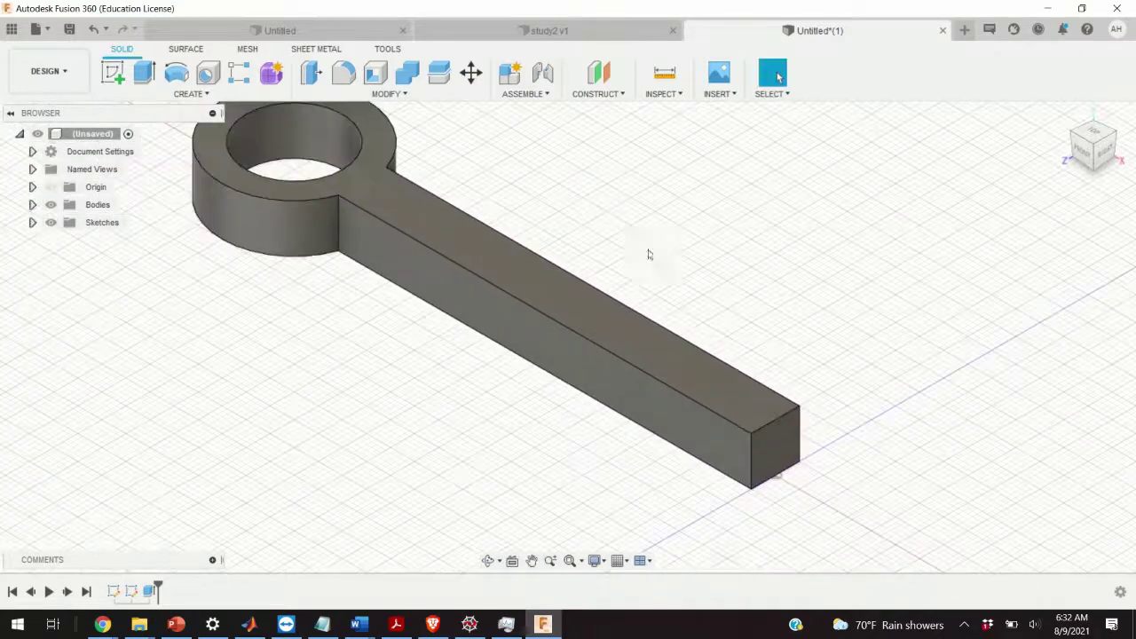
scroll(648, 254, "up", 2)
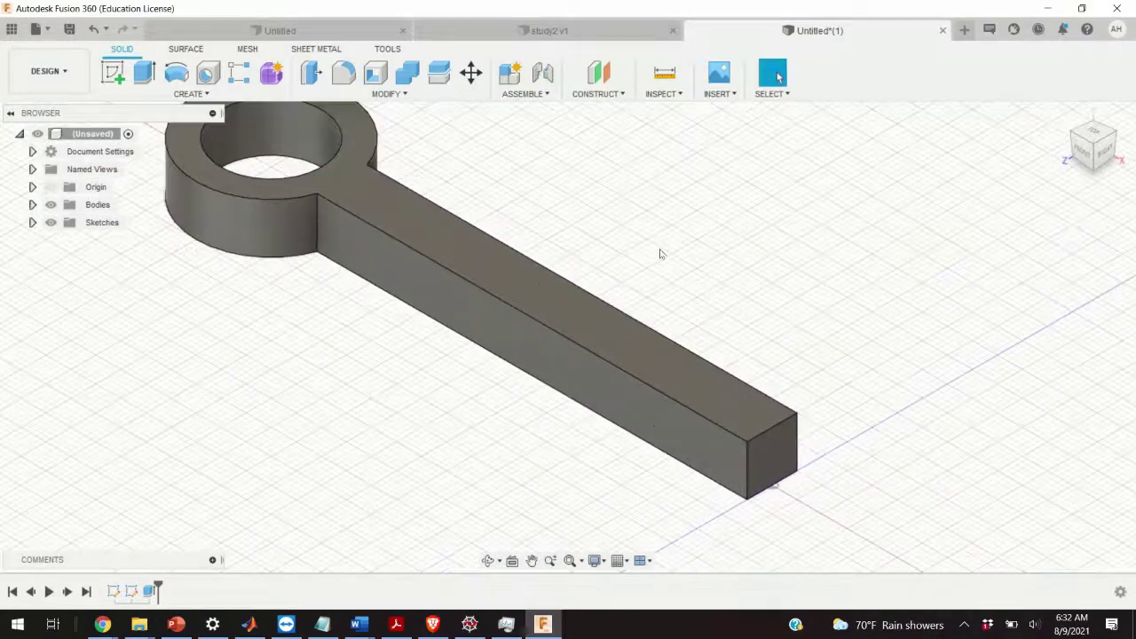
left_click(487, 560)
left_click_drag(497, 518, 76, 202)
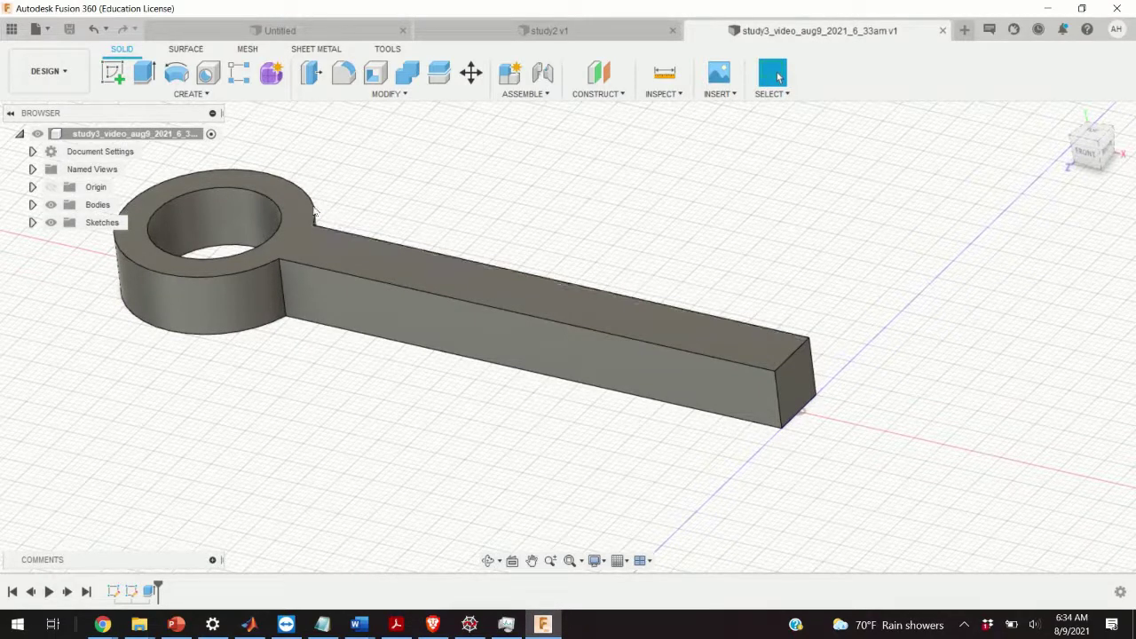
Switch to the Simulation workspace and create a Static Stress study for the ring-end rod.
left_click(68, 77)
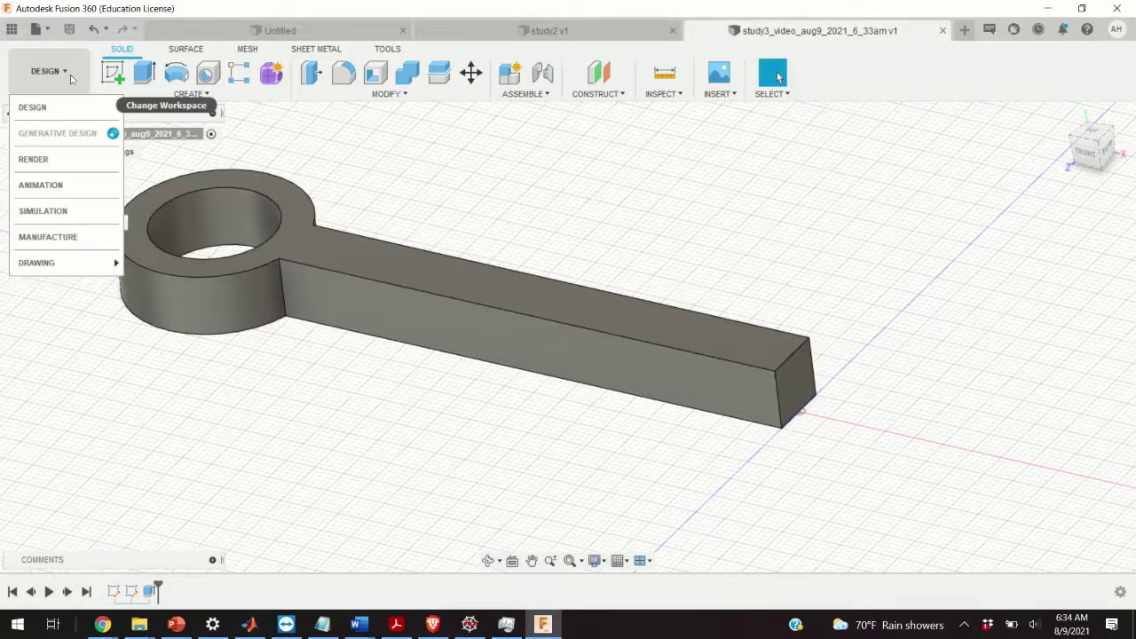
left_click(71, 75)
left_click(66, 75)
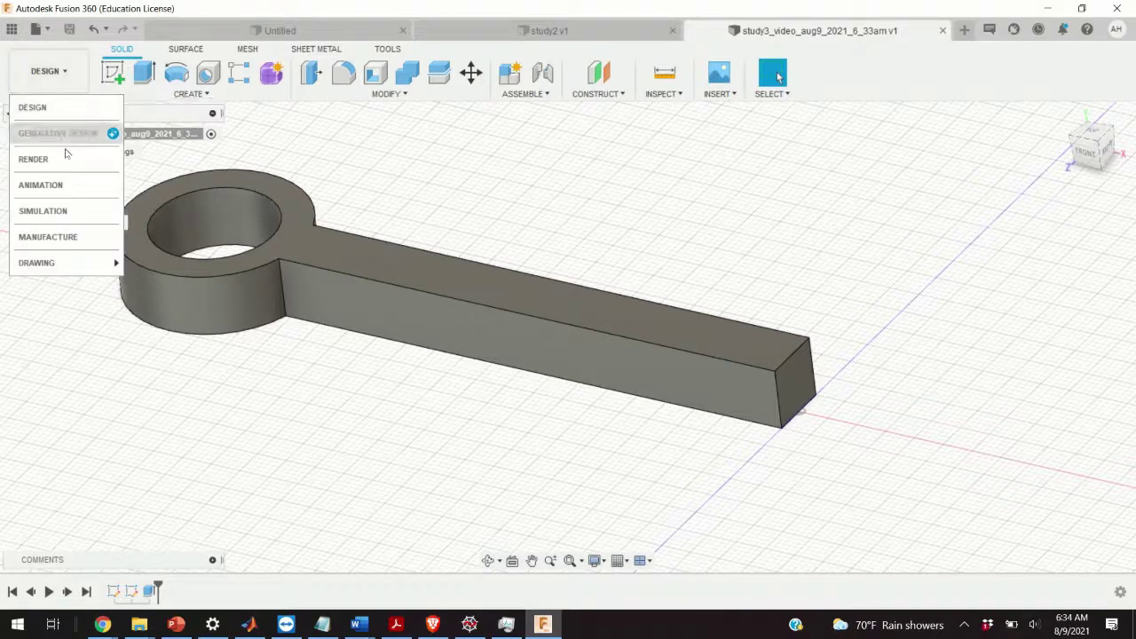
left_click(44, 211)
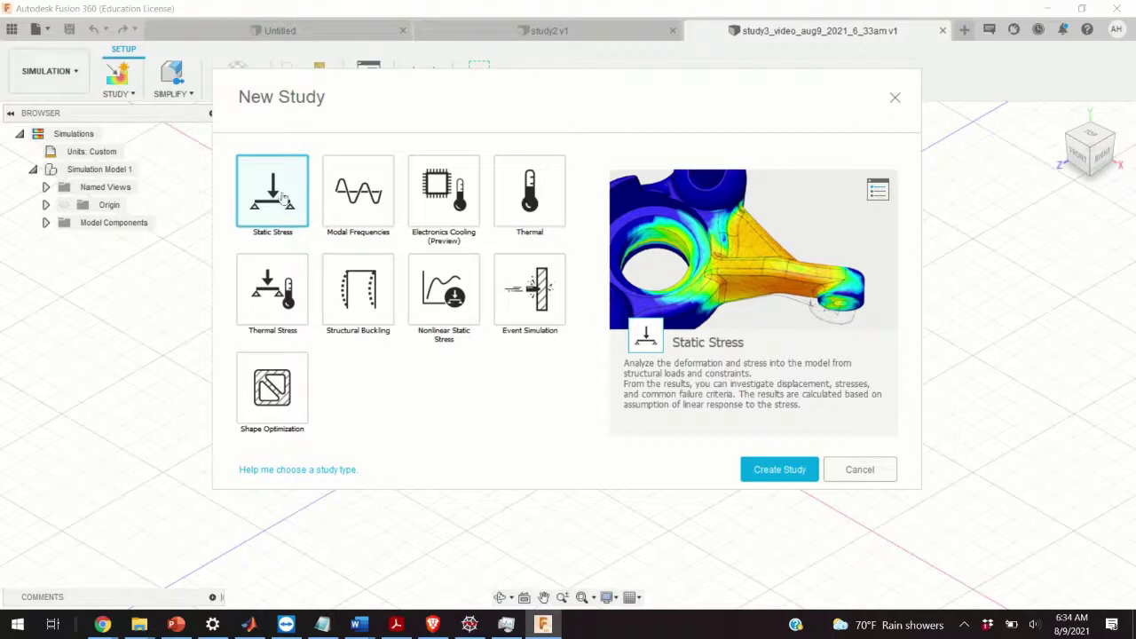
left_click(780, 473)
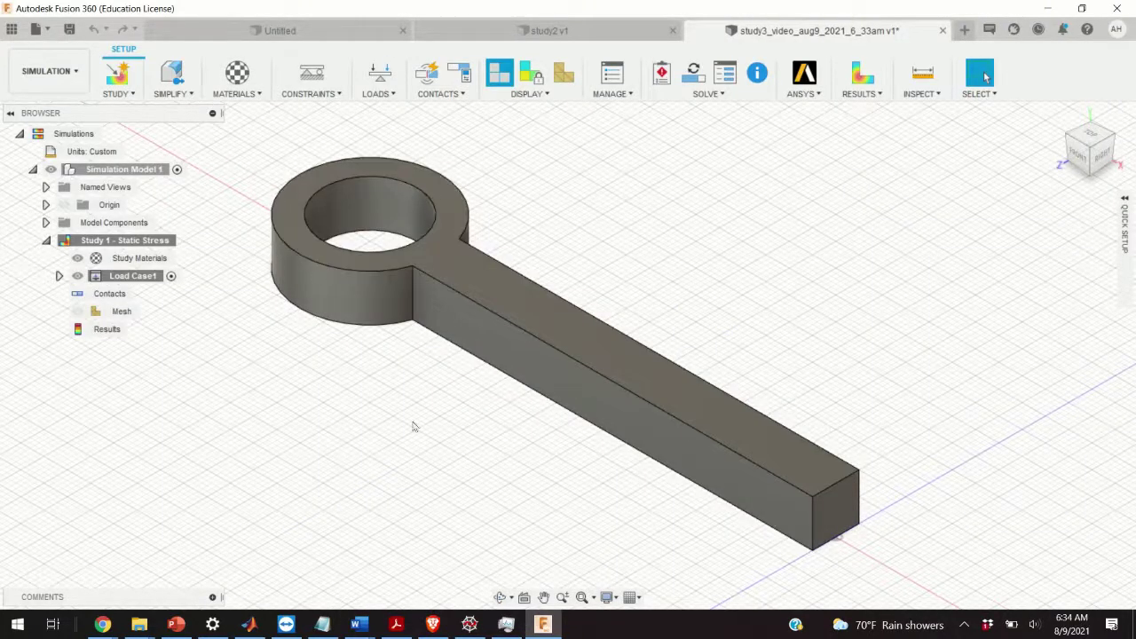
scroll(719, 288, "up", 3)
scroll(718, 319, "down", 5)
scroll(719, 324, "up", 3)
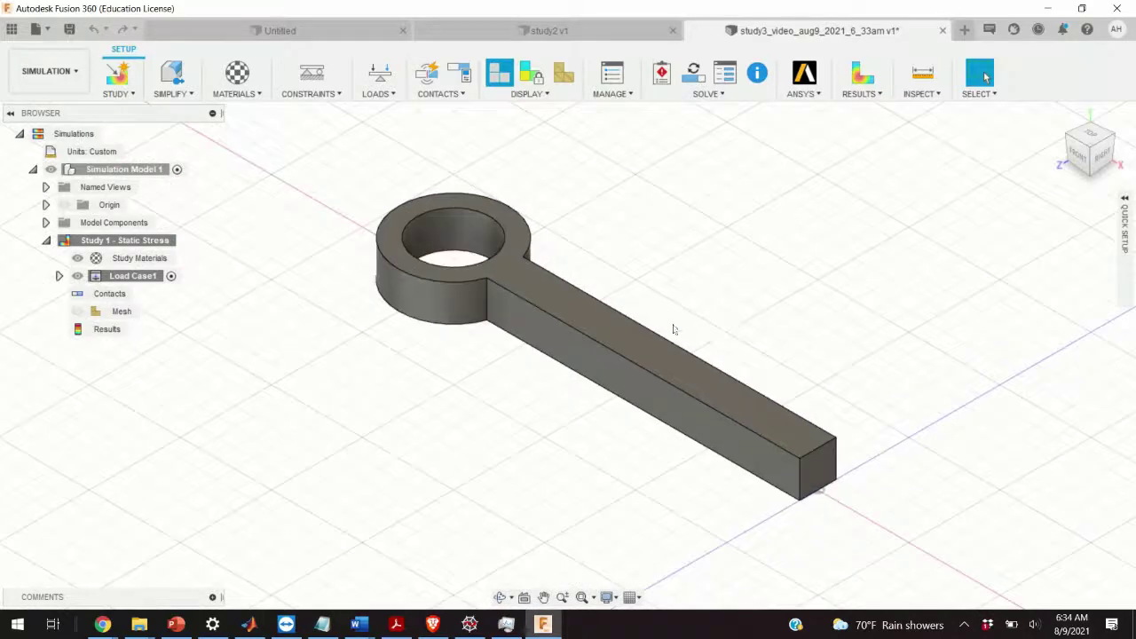
scroll(837, 380, "up", 3)
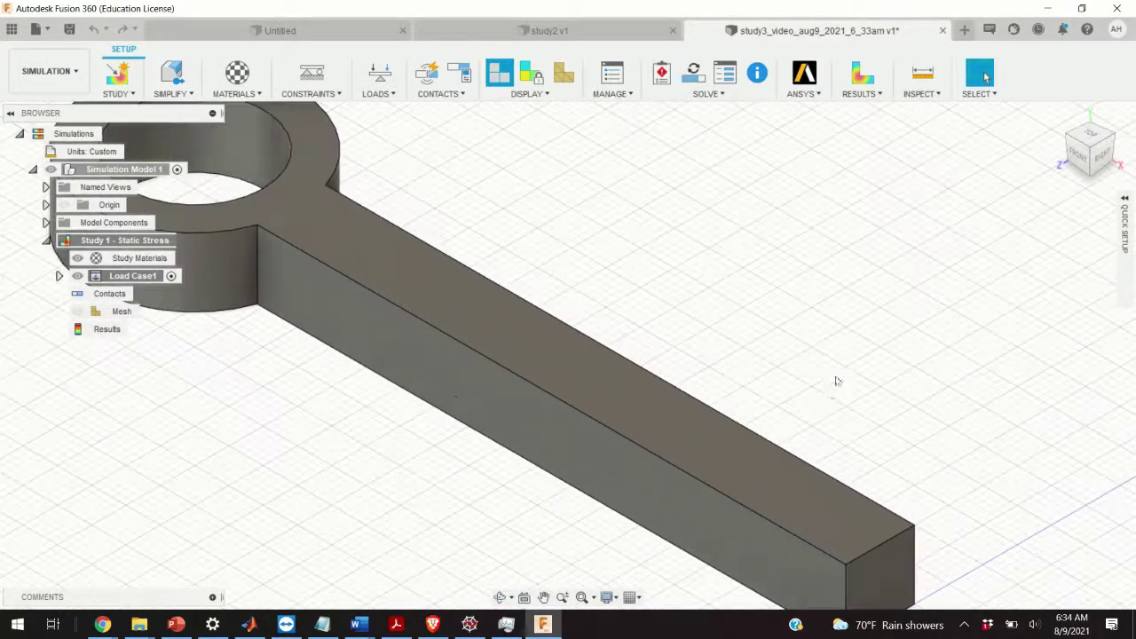
scroll(772, 380, "down", 3)
scroll(732, 378, "up", 1)
scroll(749, 383, "down", 2)
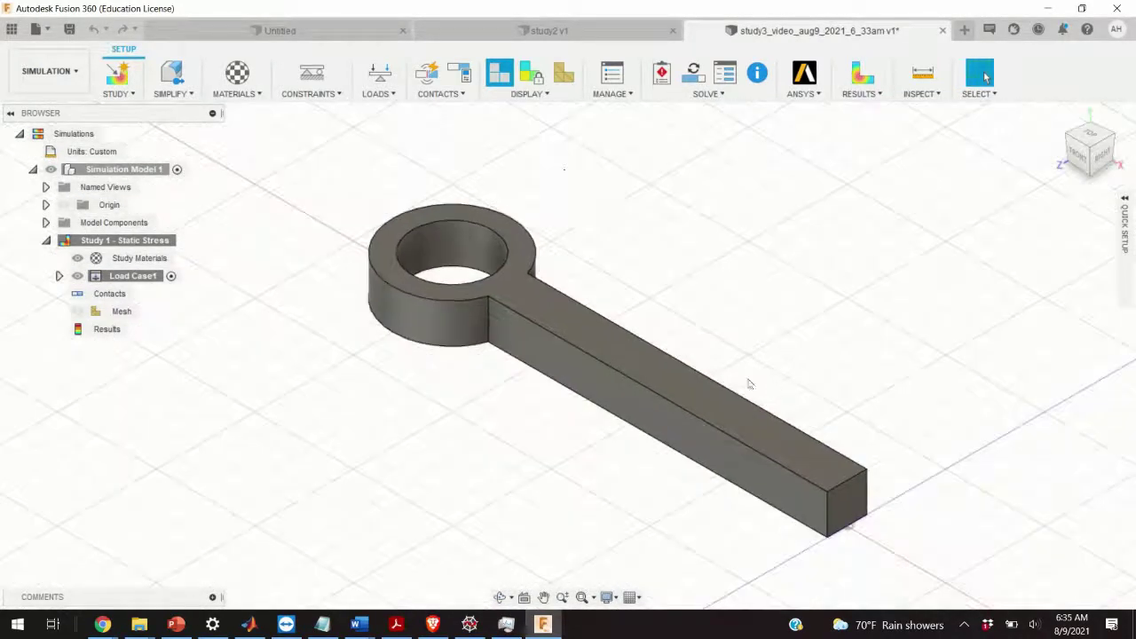
Review the study materials and accept Steel, same as the model, with Yield Strength as the safety factor.
double_click(144, 259)
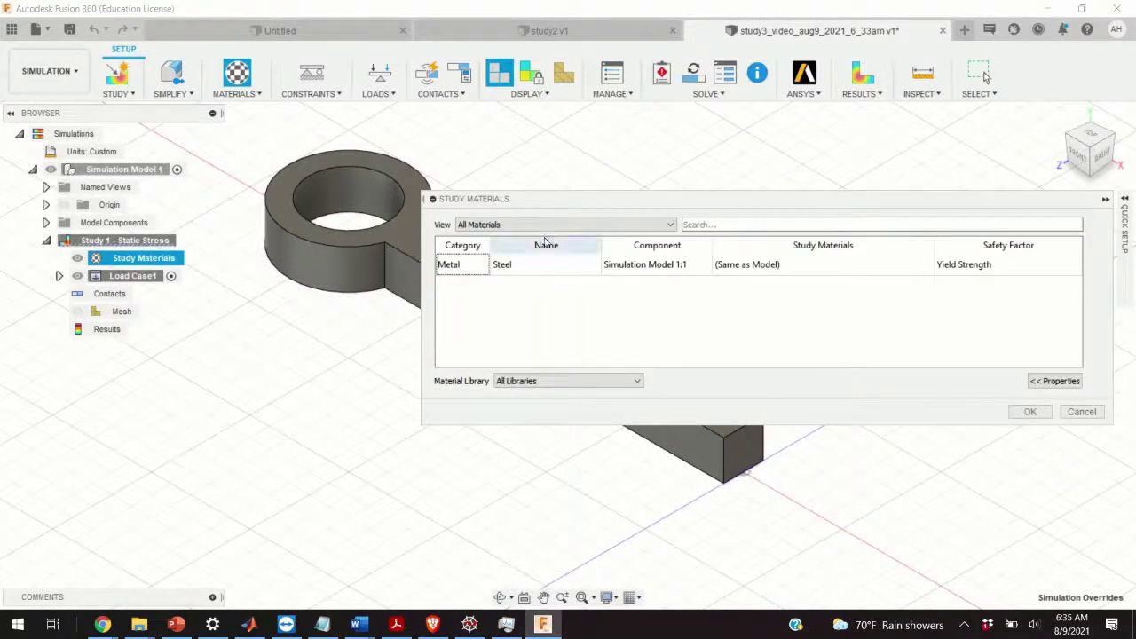
left_click_drag(611, 197, 484, 194)
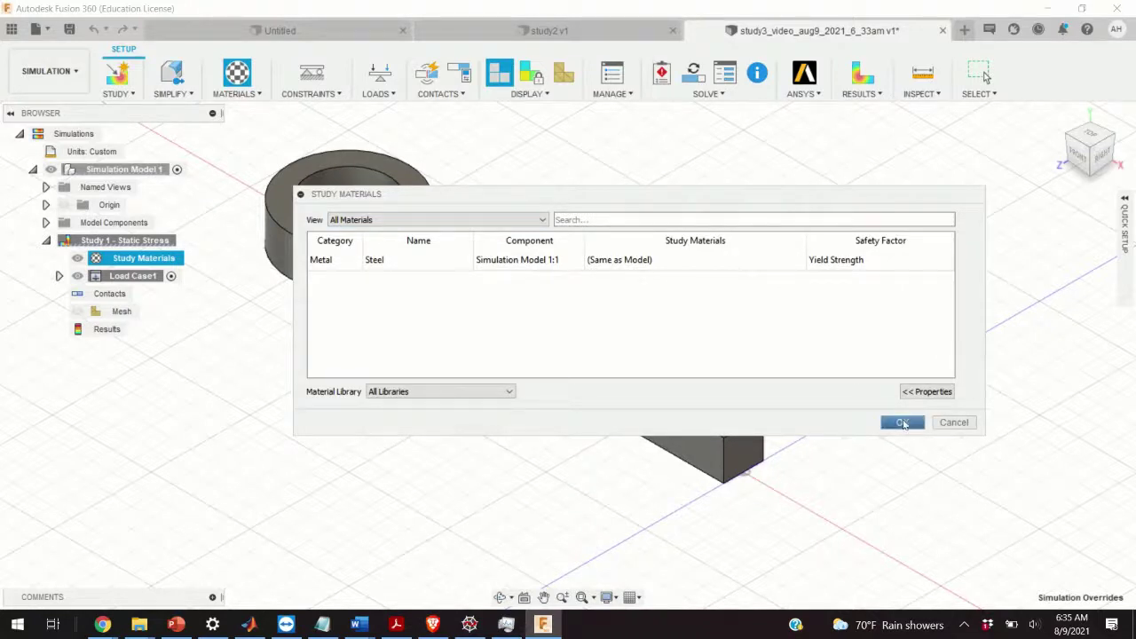
left_click(903, 424)
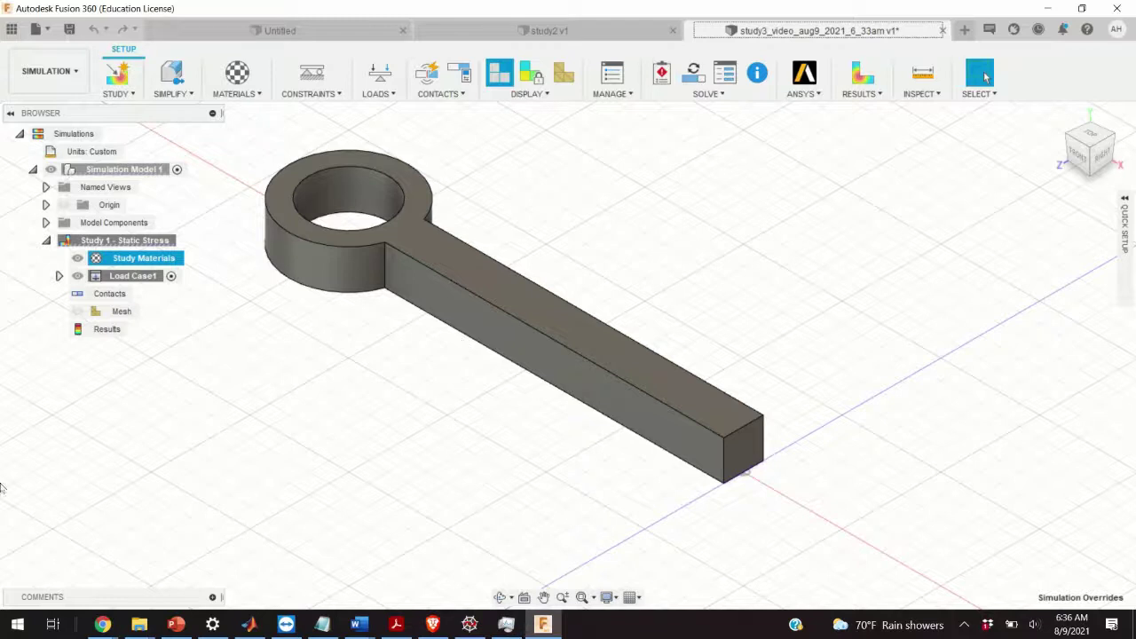
Add a structural load of type Force with a magnitude of 5000 N on the rod's square end face.
left_click(147, 278)
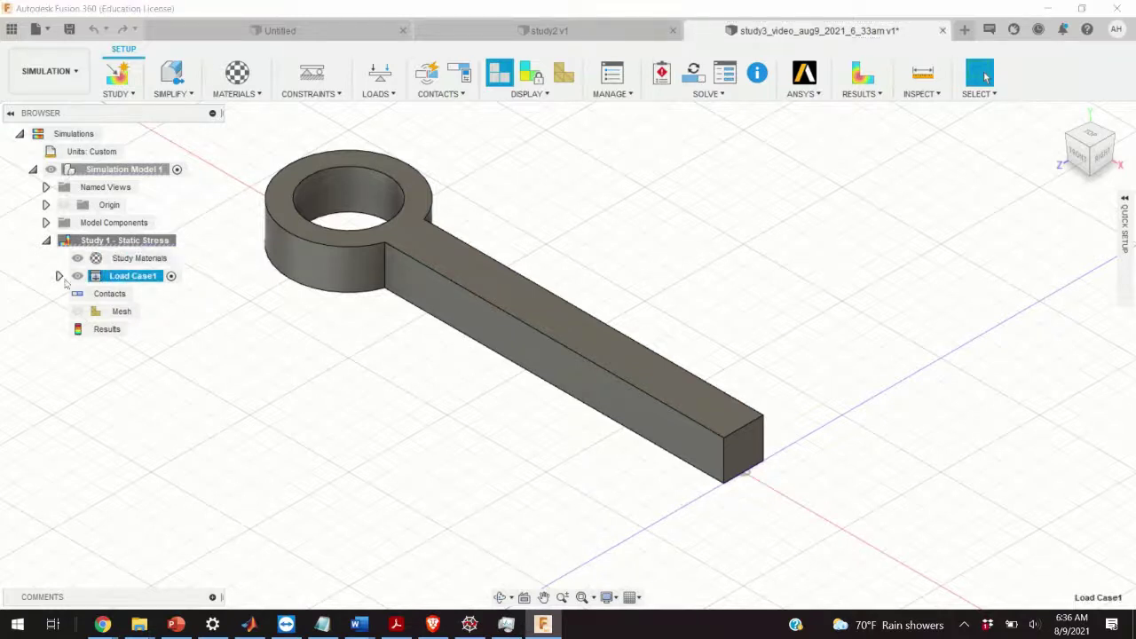
left_click(59, 276)
left_click(138, 294)
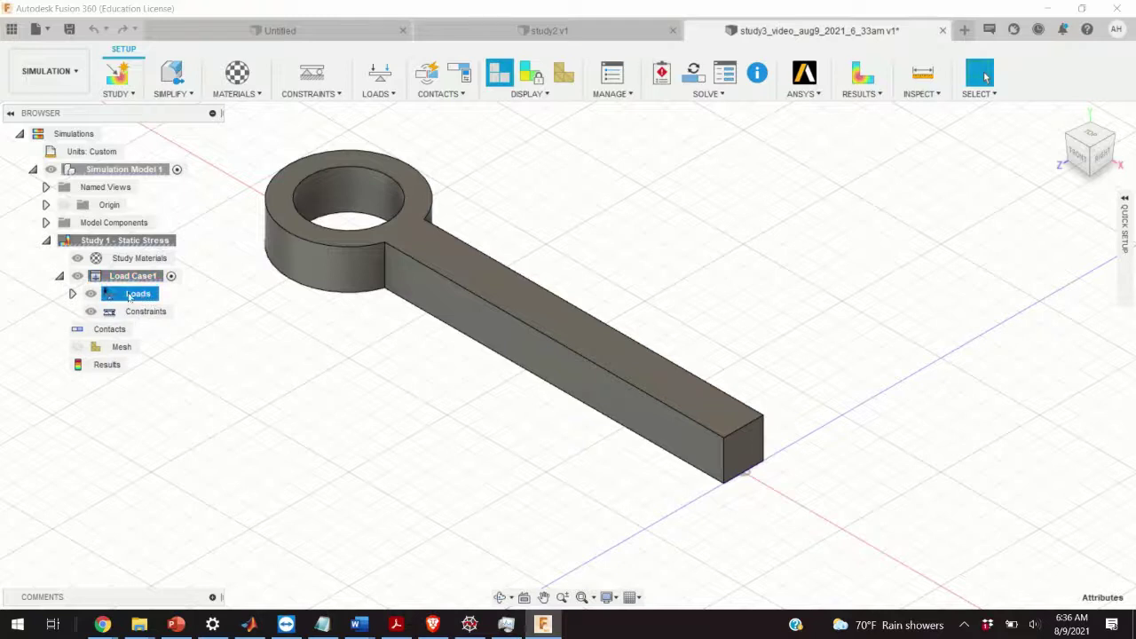
right_click(124, 296)
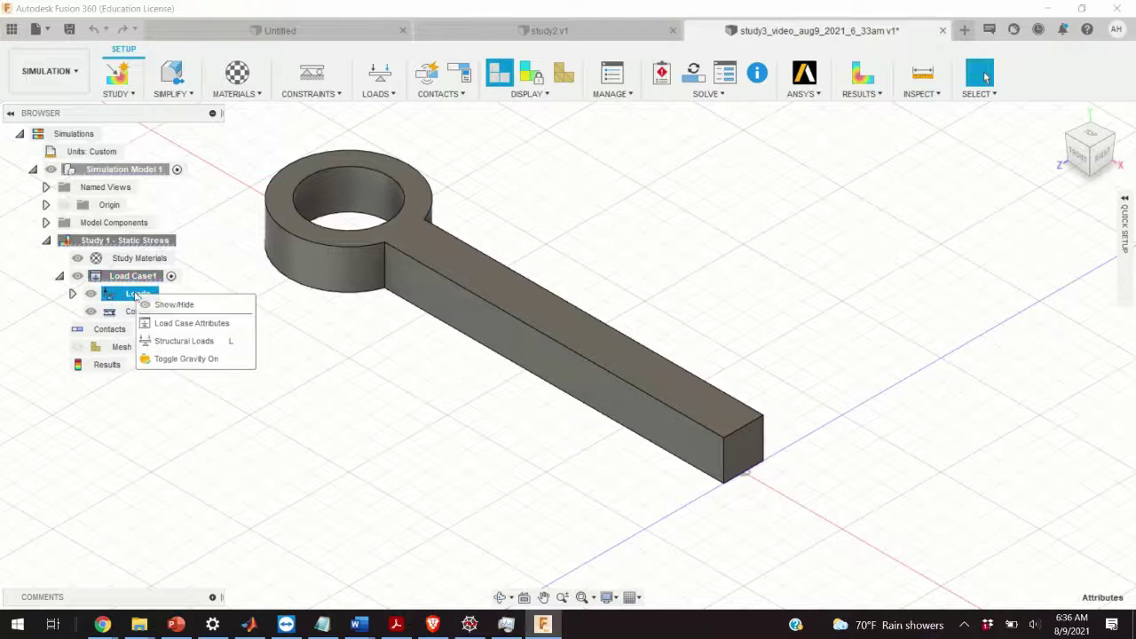
left_click(183, 340)
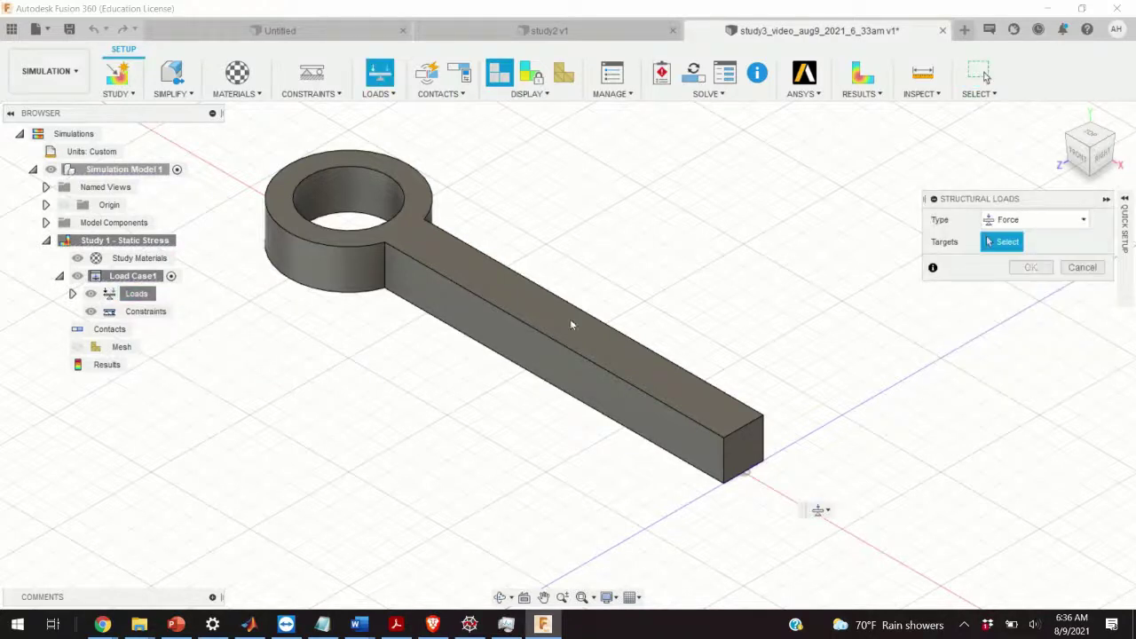
left_click(1083, 222)
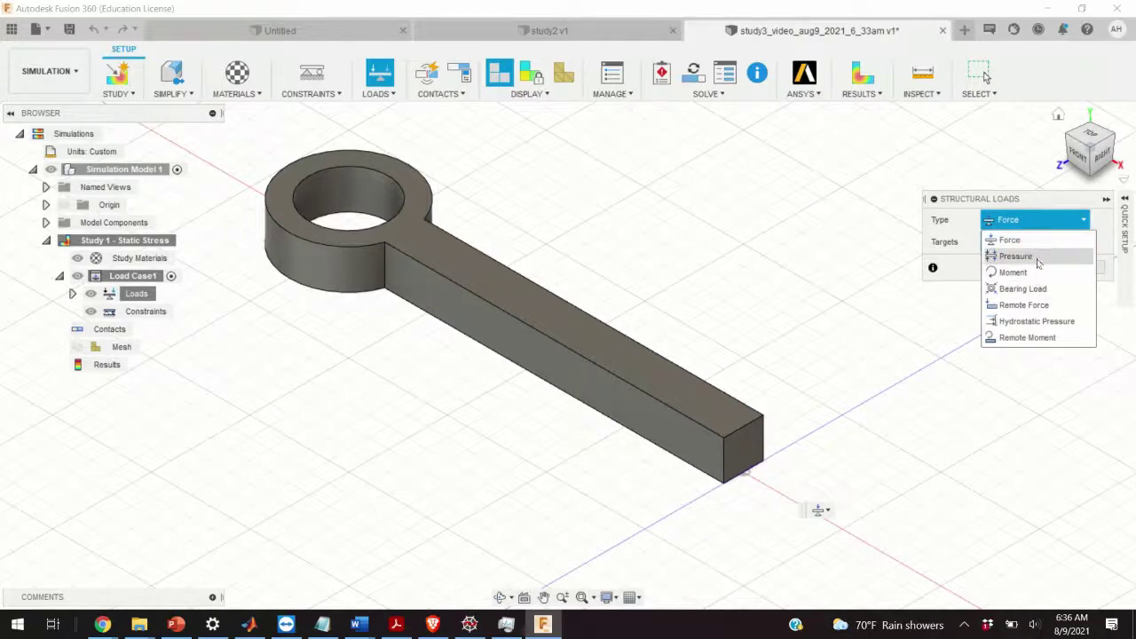
left_click(1036, 240)
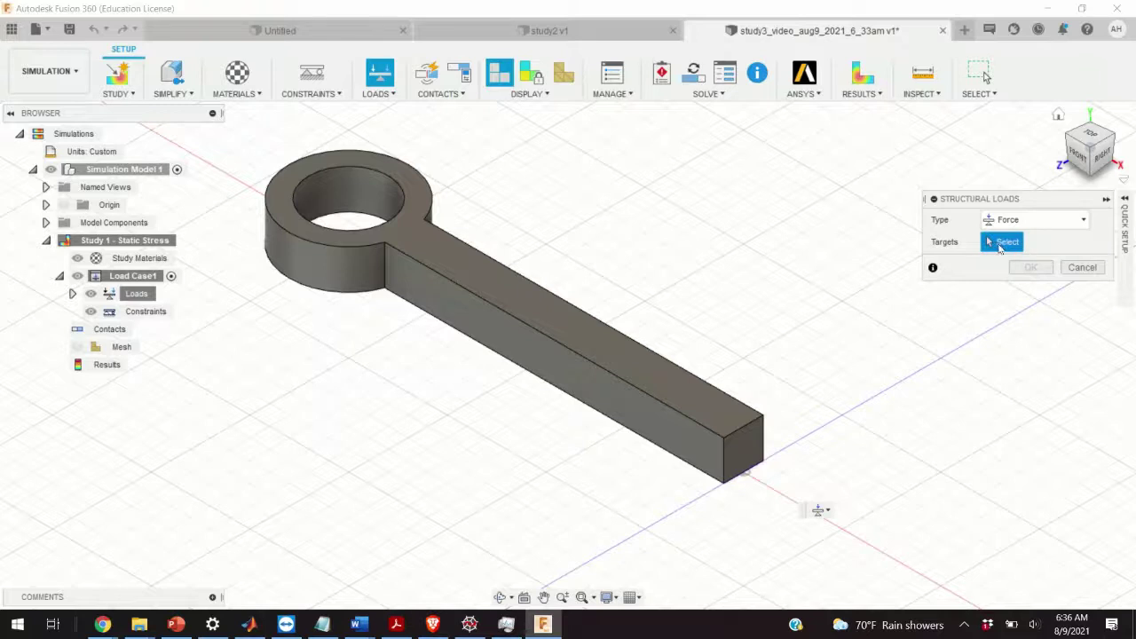
left_click(743, 448)
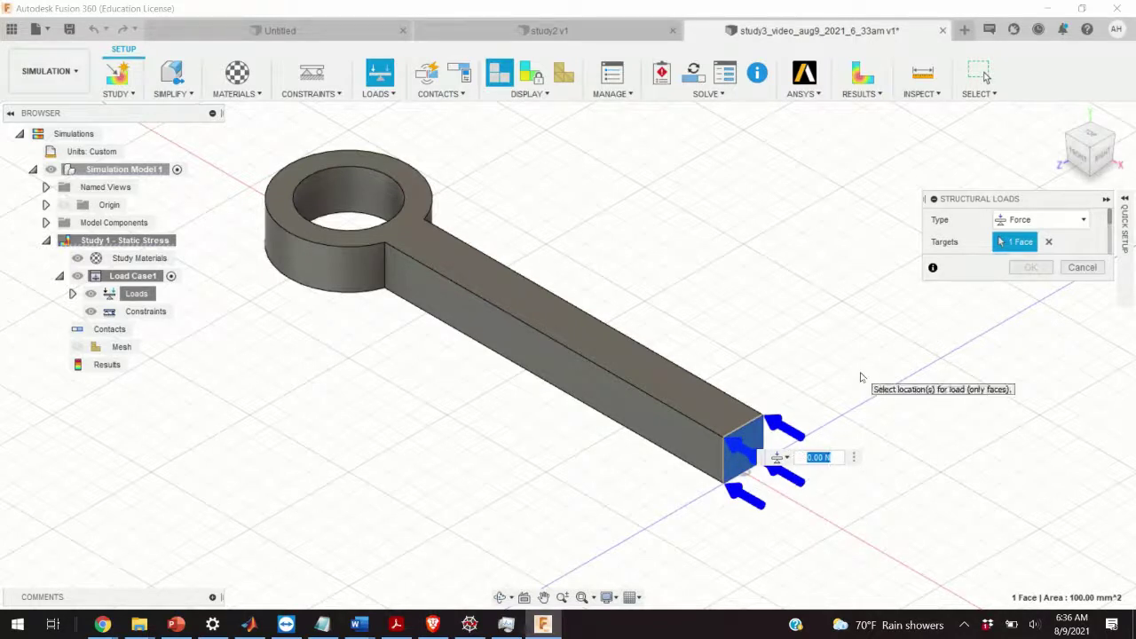
key("BackSpace")
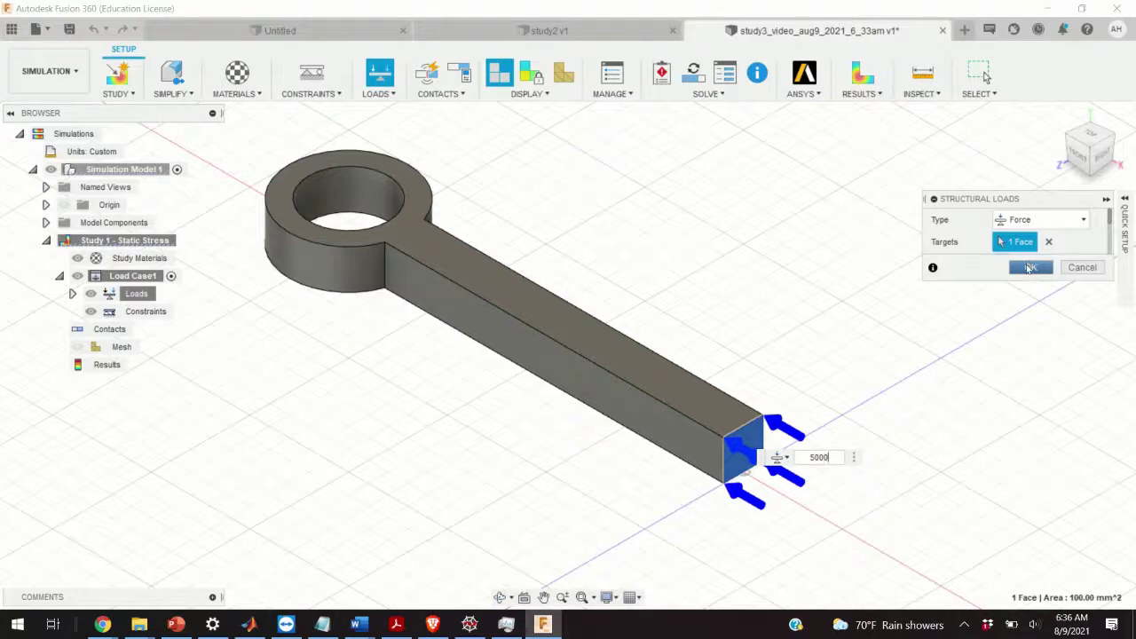
left_click(1029, 268)
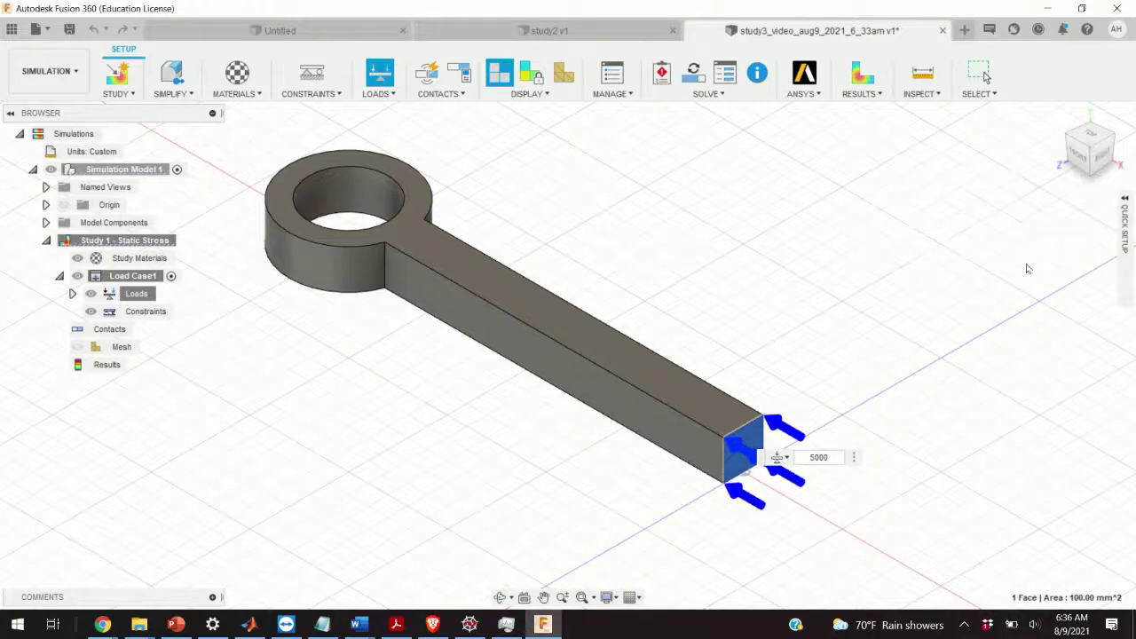
Flip the direction of the 5000 N force on the rod's square end face so it pulls outward in tension.
left_click(73, 294)
left_click(173, 329)
left_click(199, 329)
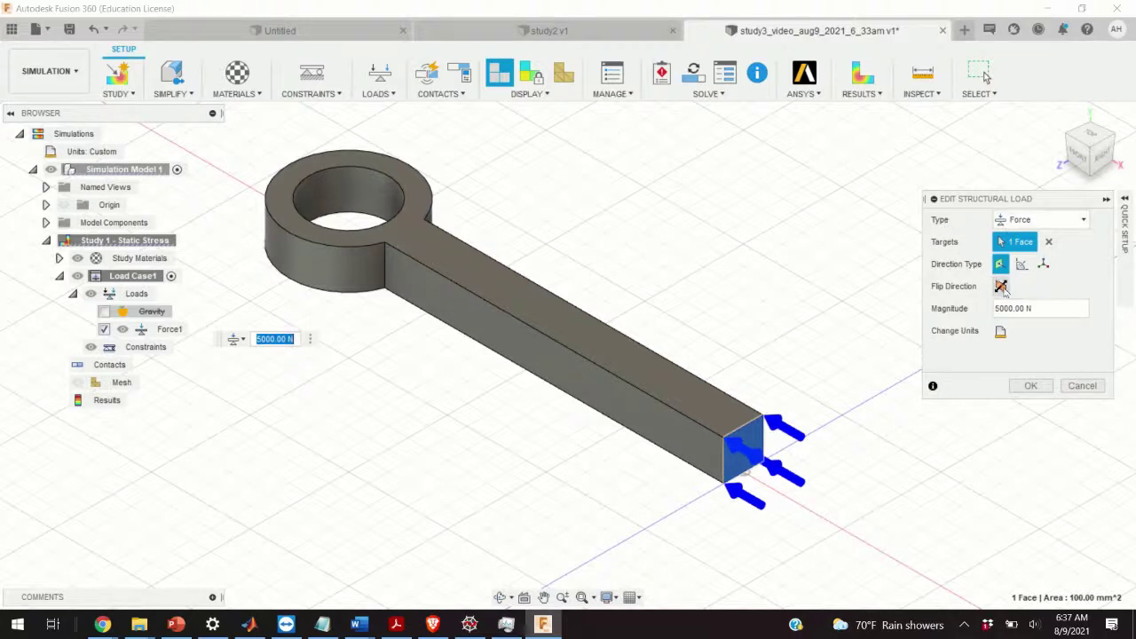
left_click(1000, 289)
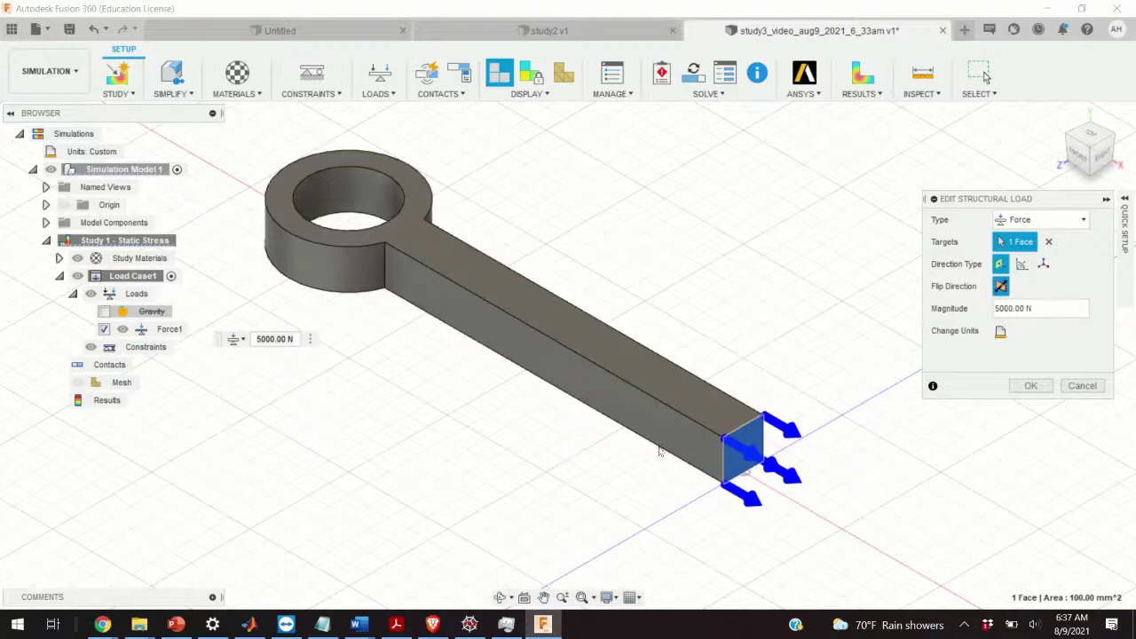
scroll(750, 458, "up", 4)
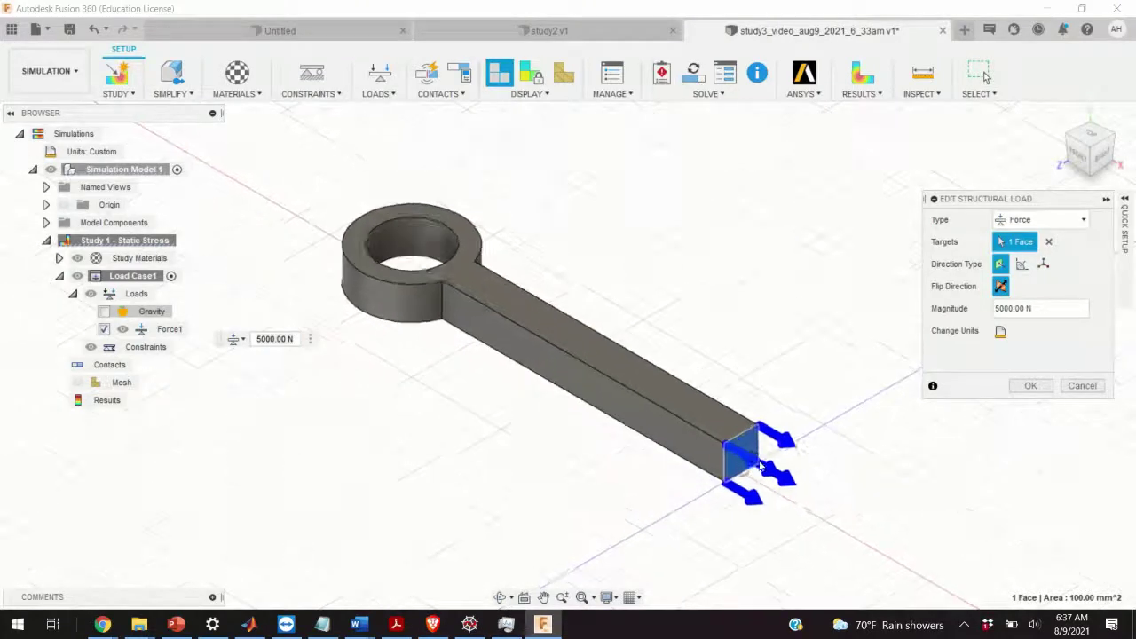
scroll(750, 457, "up", 4)
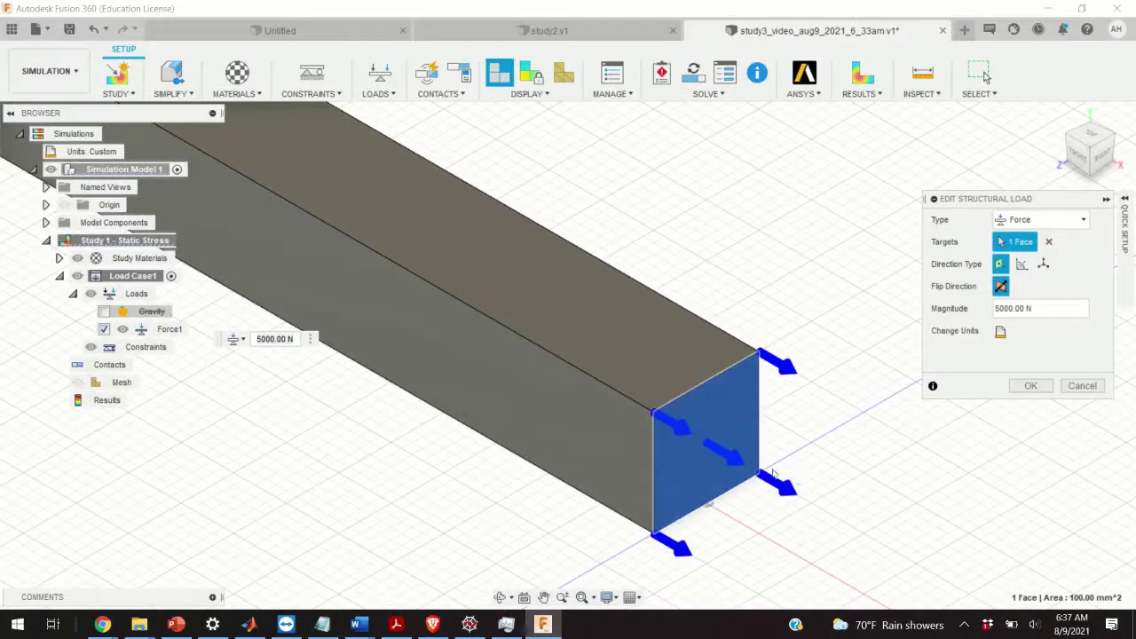
scroll(749, 476, "down", 2)
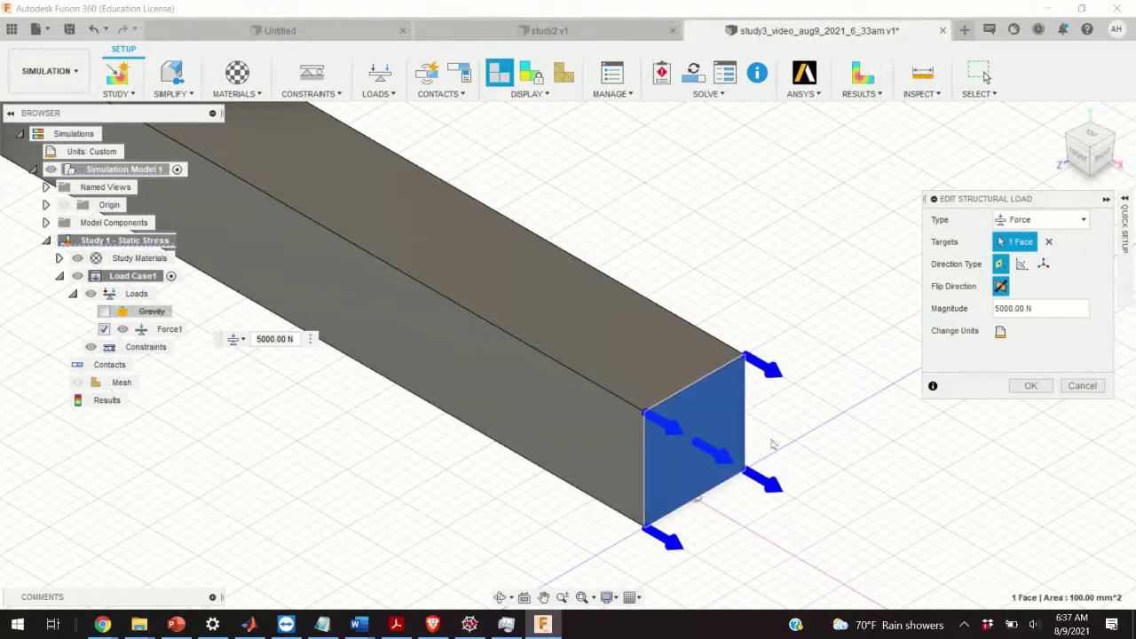
scroll(772, 446, "down", 6)
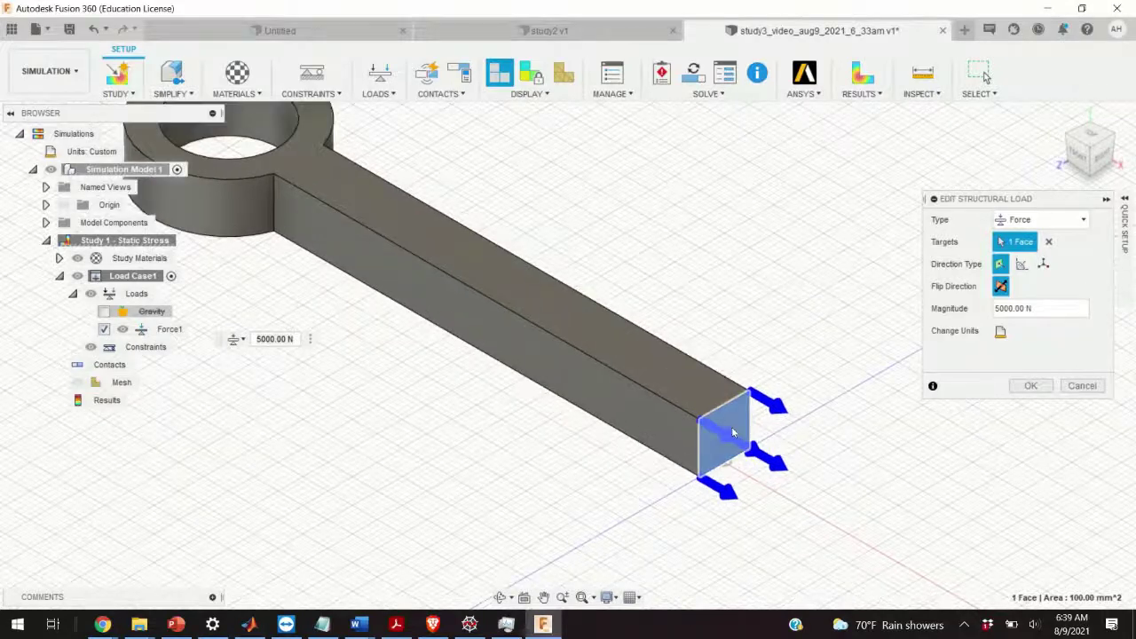
scroll(731, 437, "up", 4)
scroll(728, 441, "up", 2)
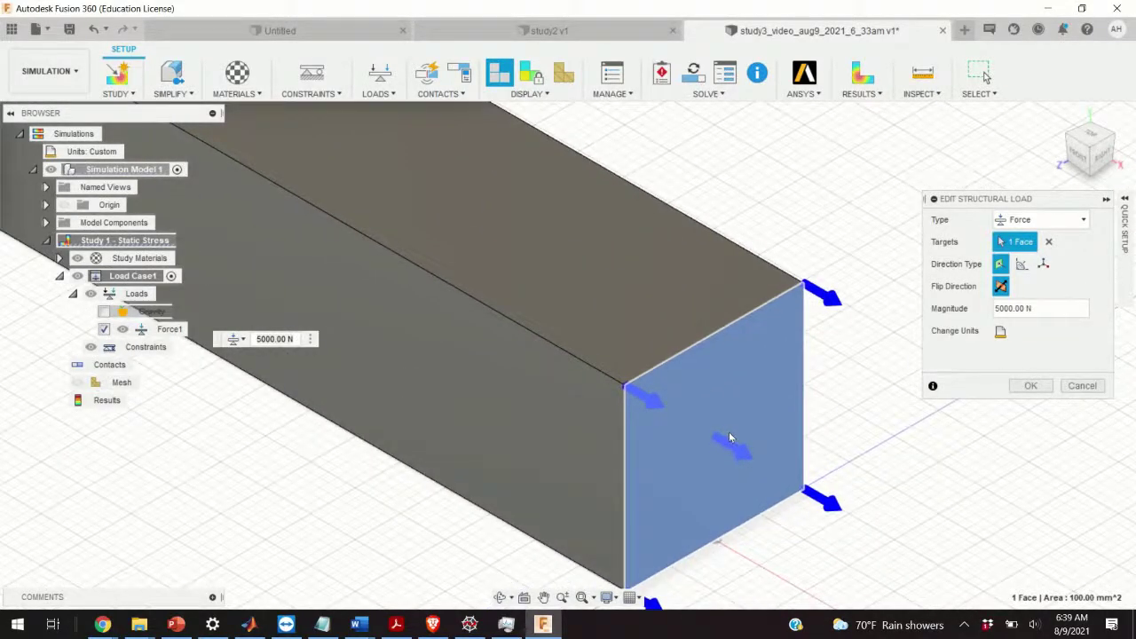
scroll(714, 434, "down", 2)
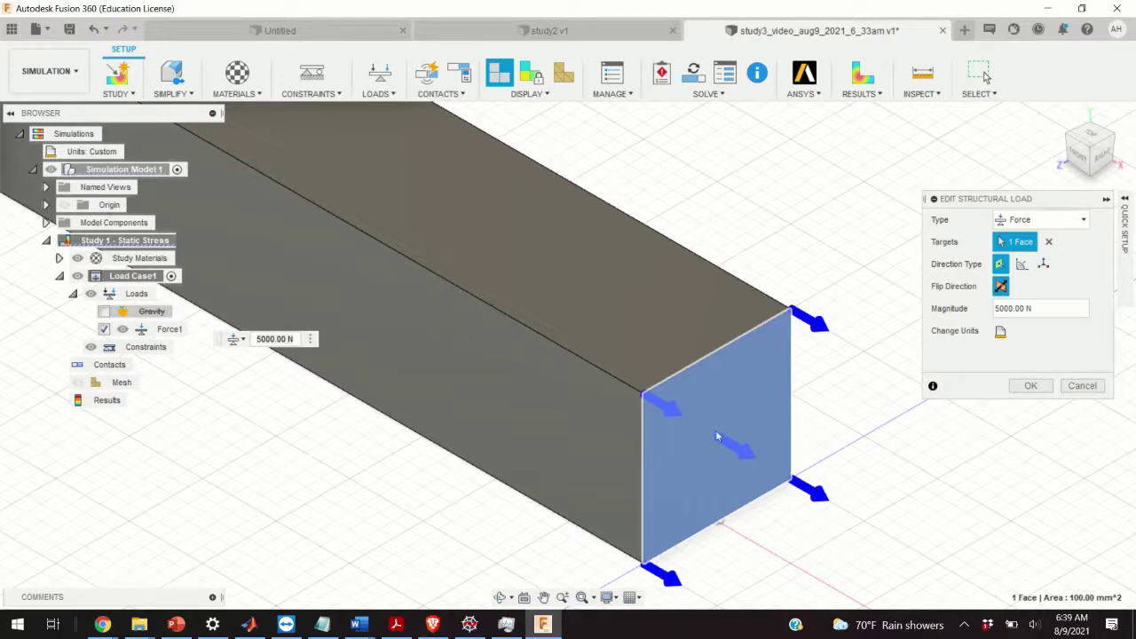
scroll(727, 436, "down", 3)
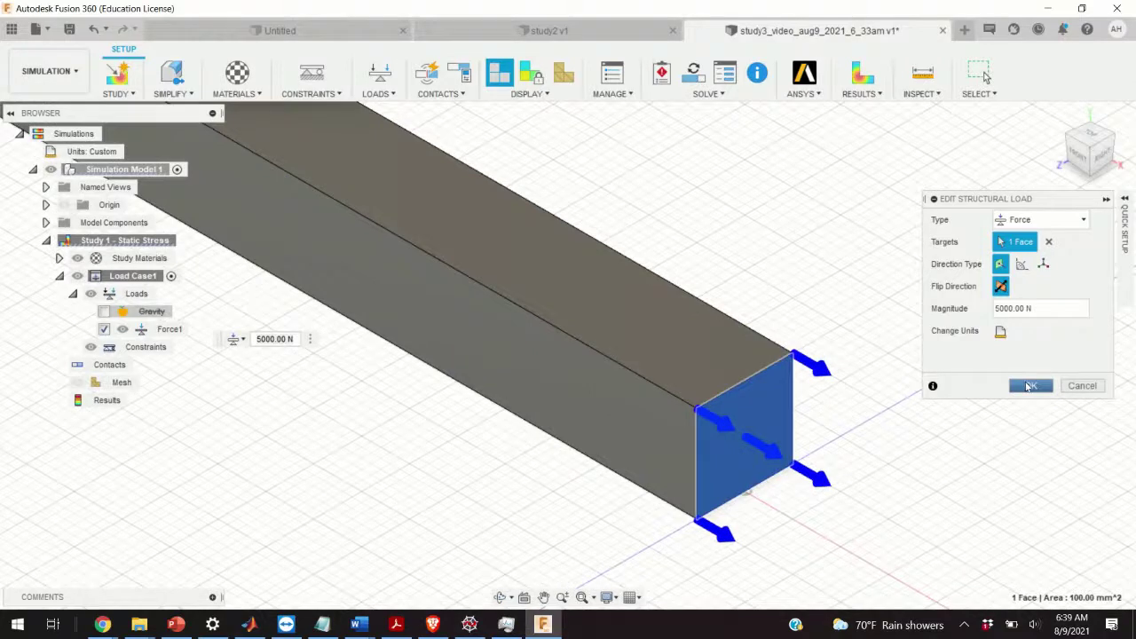
left_click(1030, 386)
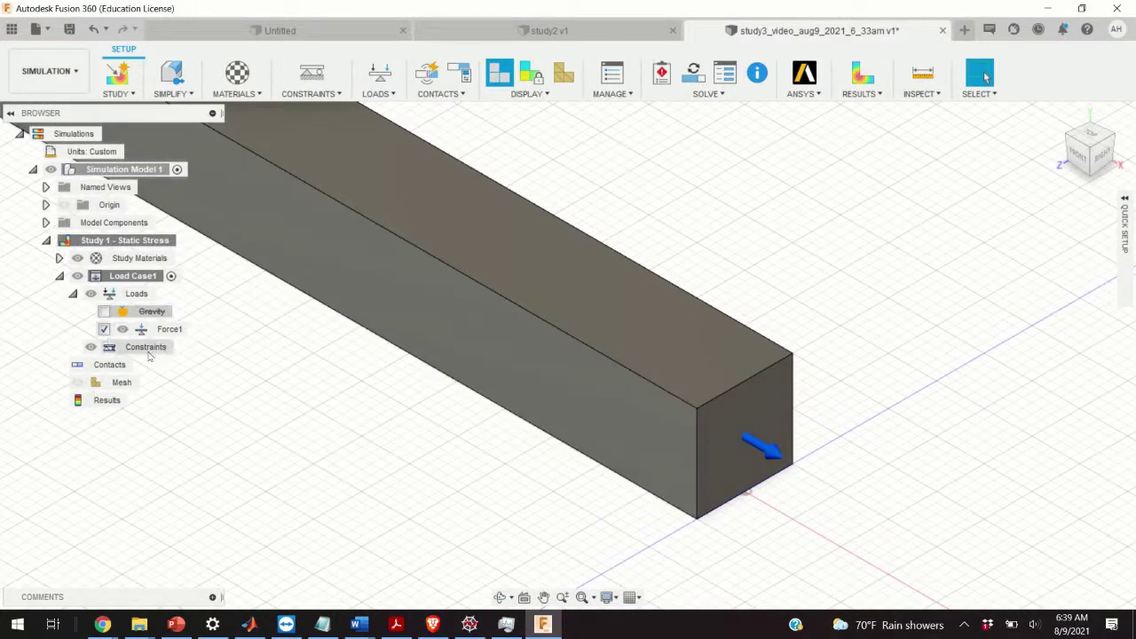
Add a Fixed structural constraint on the ring's inner cylindrical face, with the Ux, Uy and Uz axes all locked.
left_click(149, 347)
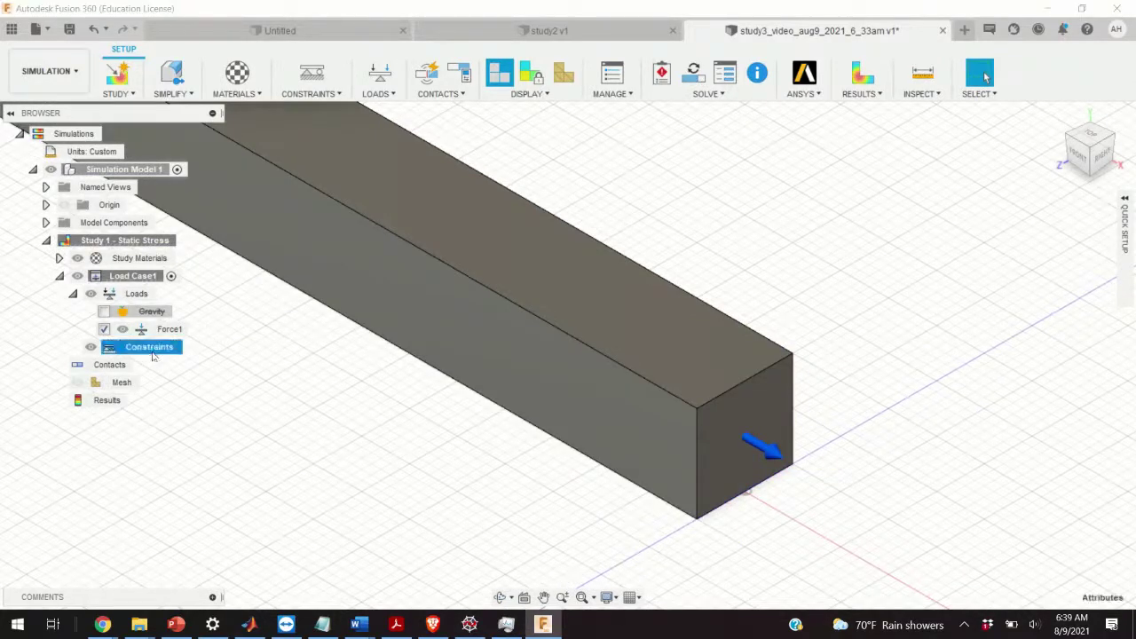
right_click(156, 352)
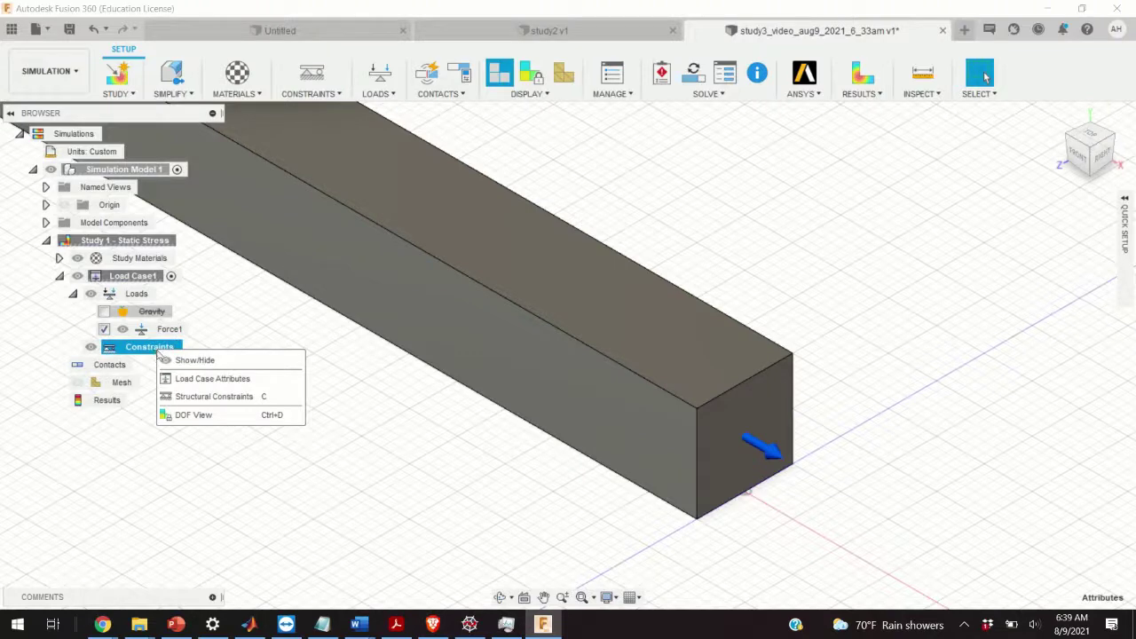
left_click(216, 396)
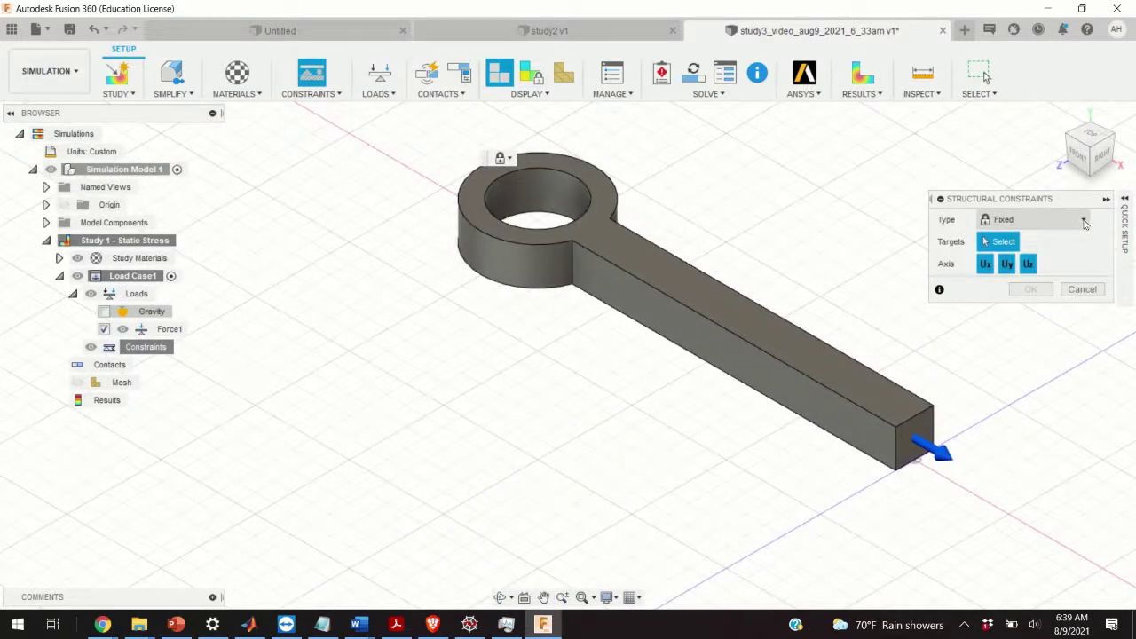
left_click(1078, 222)
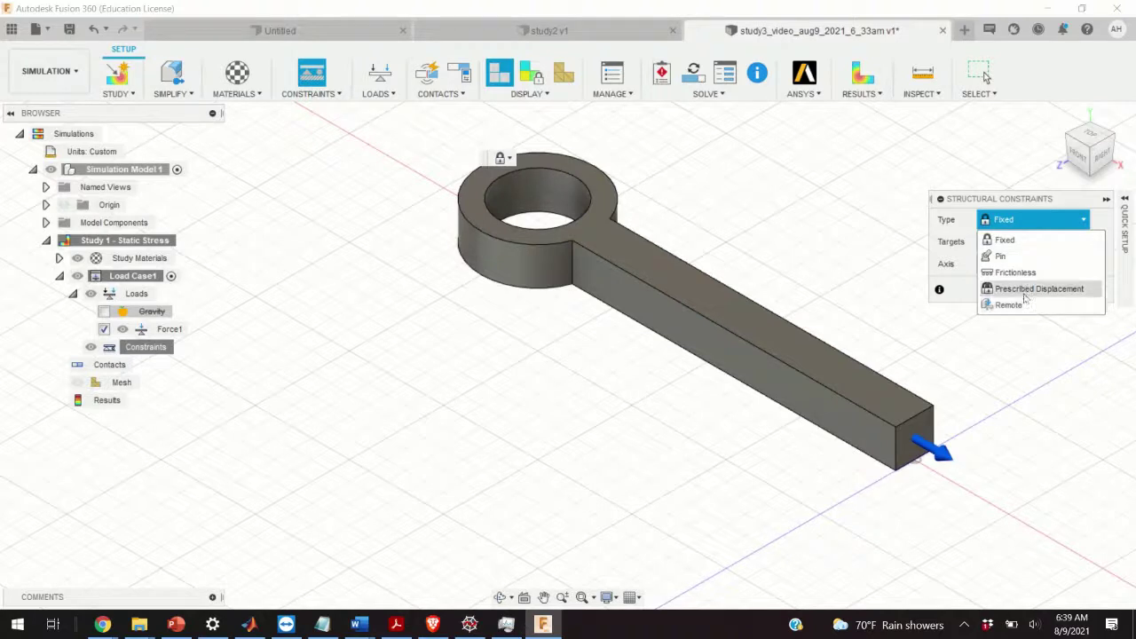
left_click(1004, 239)
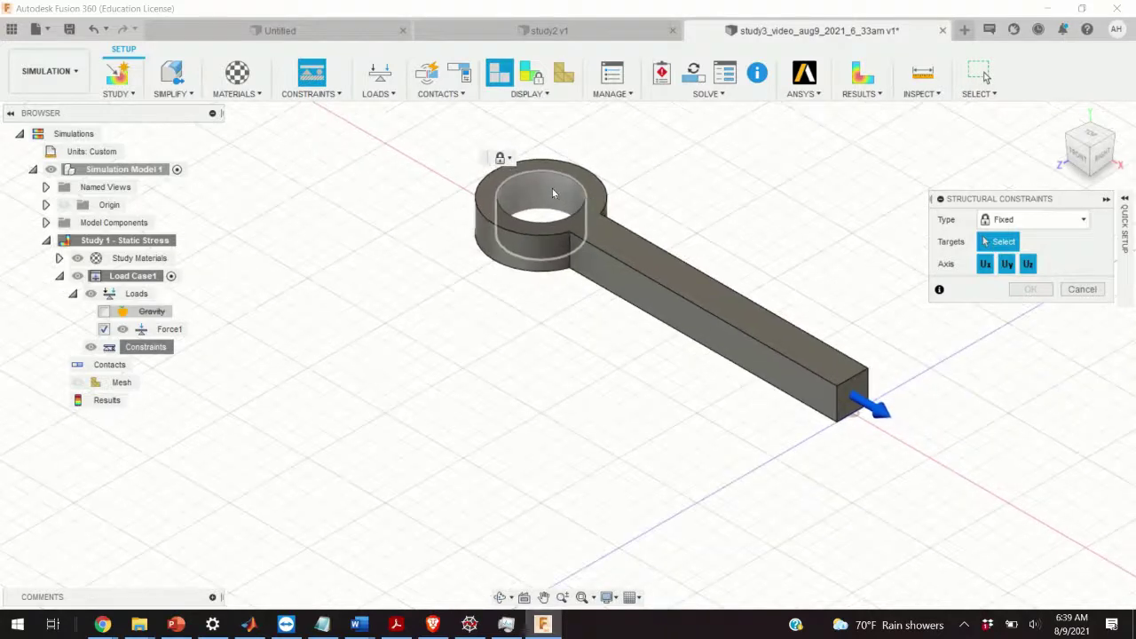
scroll(552, 188, "up", 3)
scroll(550, 185, "up", 2)
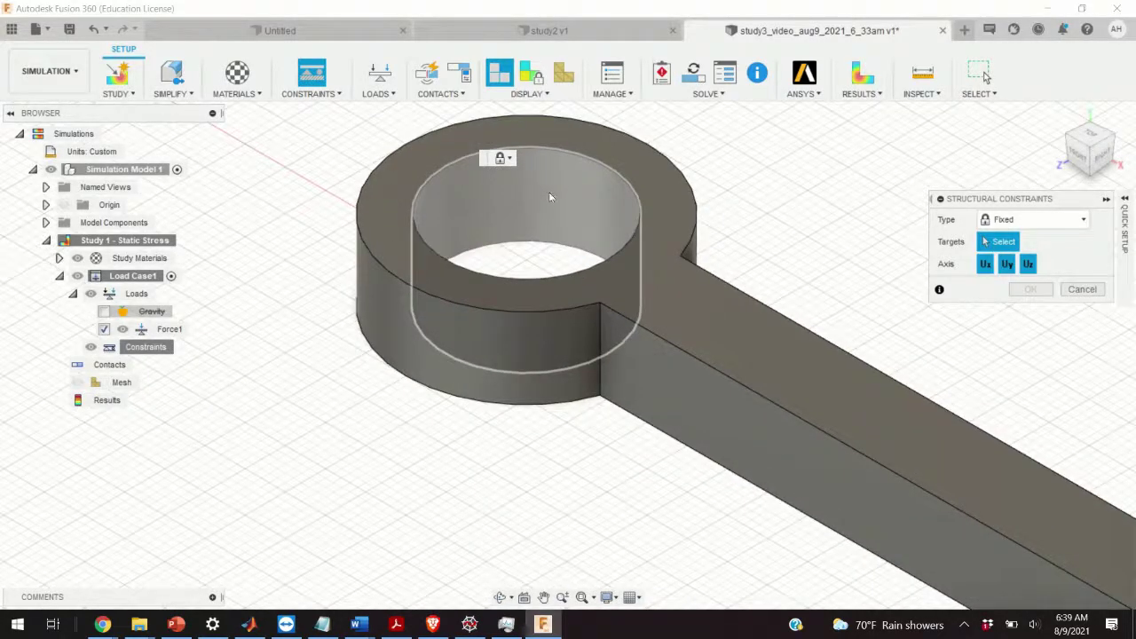
left_click(524, 201)
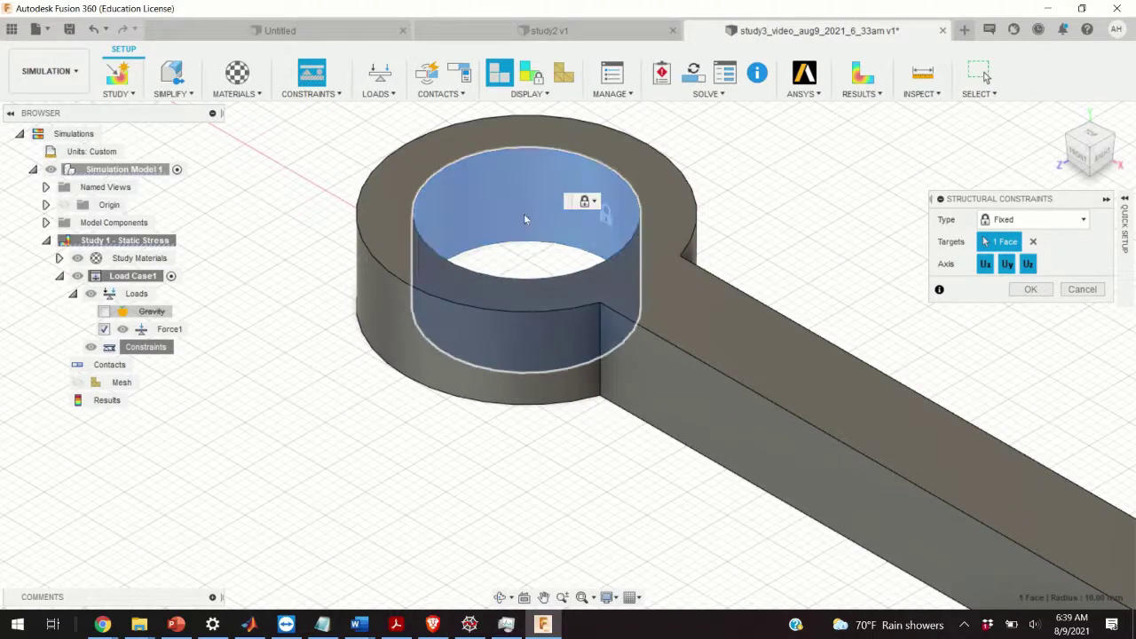
scroll(527, 209, "down", 5)
scroll(533, 232, "down", 2)
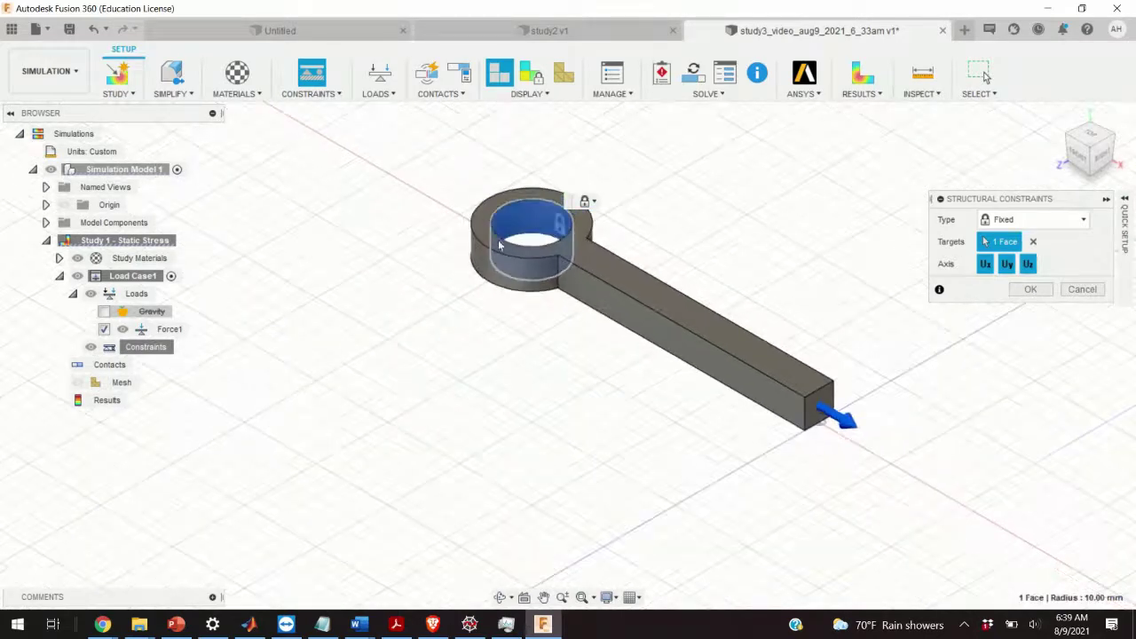
scroll(533, 233, "up", 3)
left_click(1030, 290)
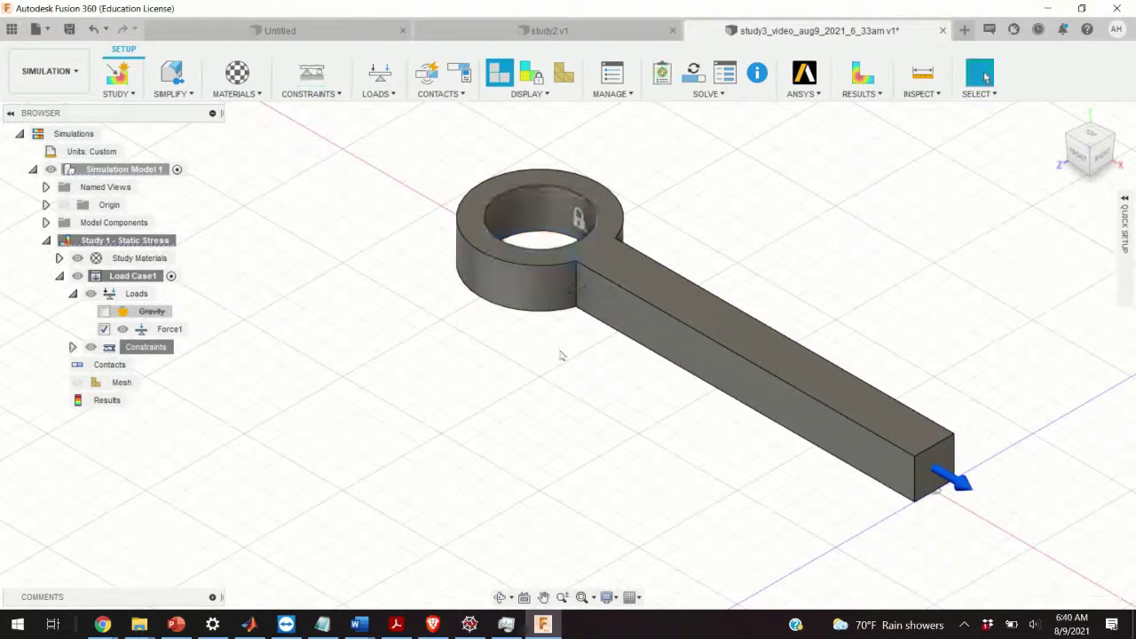
Set the mesh's model-based average element size slightly above the middle of the 1% to 10% range.
left_click(150, 382)
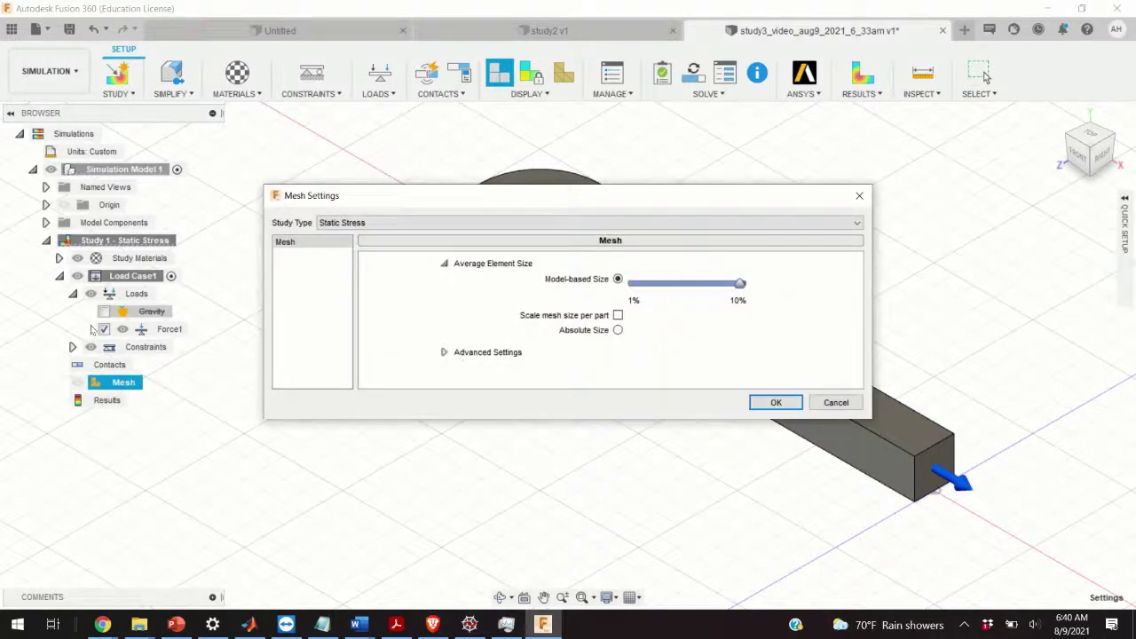
left_click(815, 405)
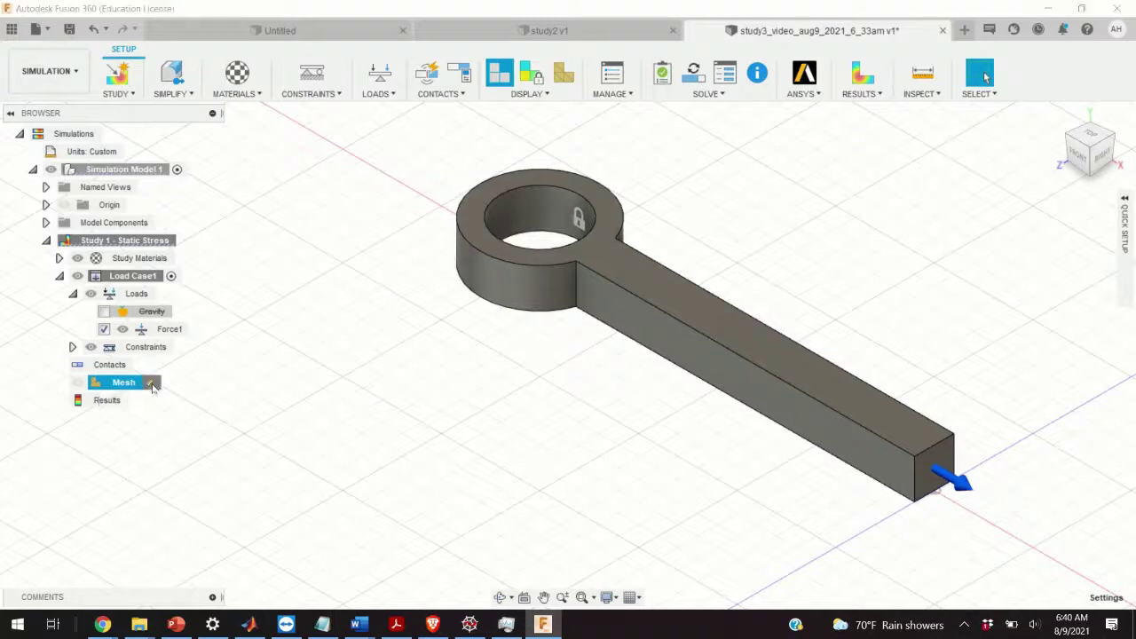
left_click(152, 384)
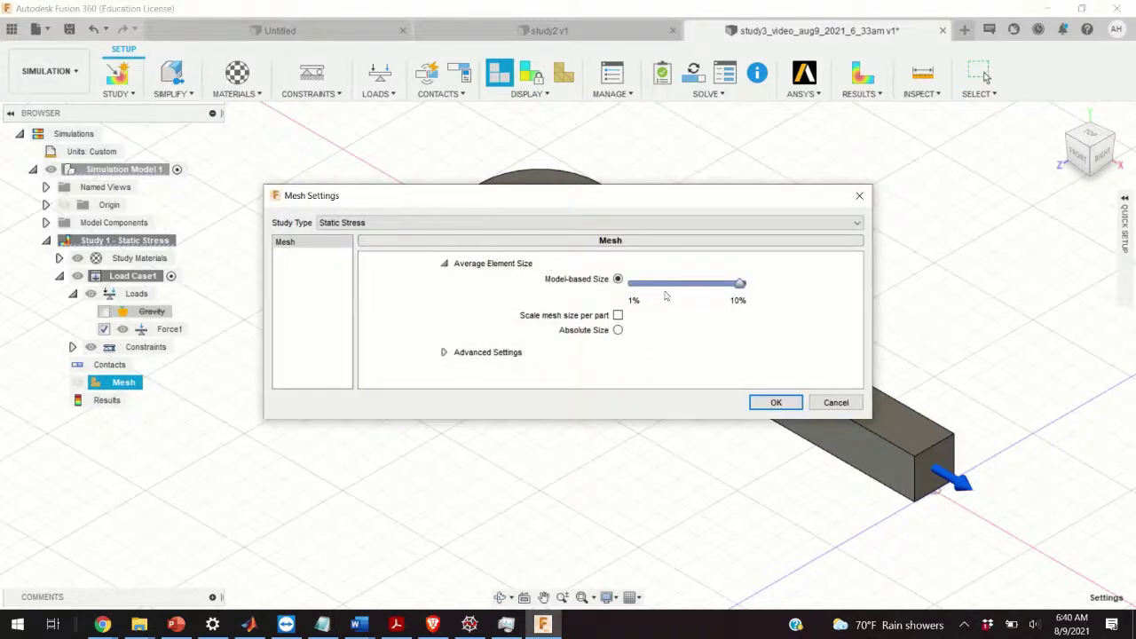
left_click_drag(680, 291, 693, 287)
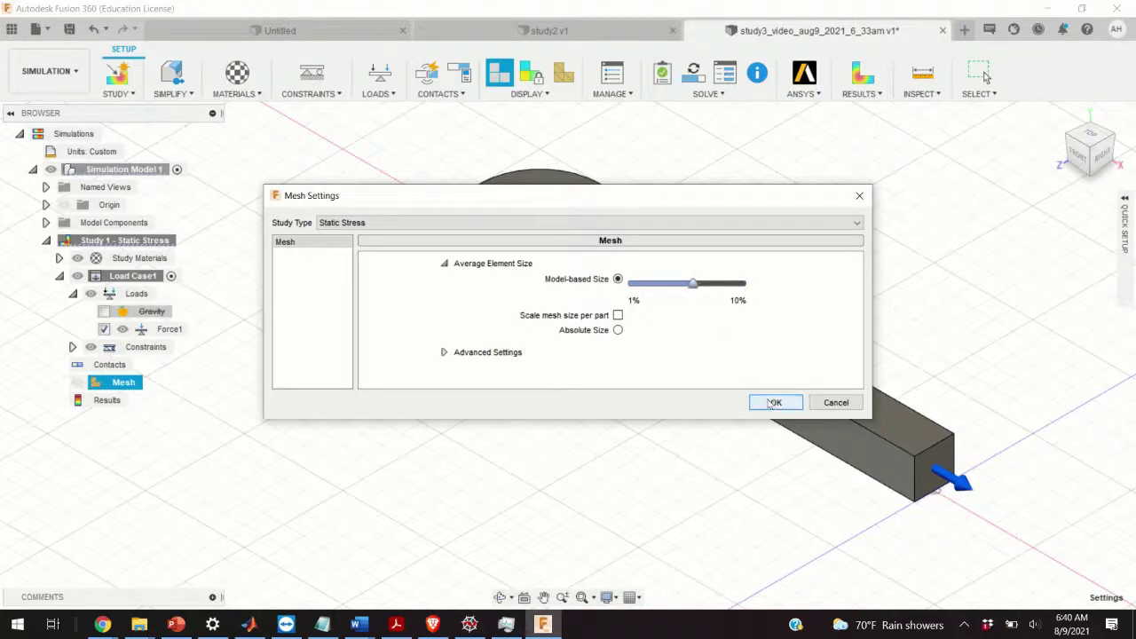
left_click(775, 402)
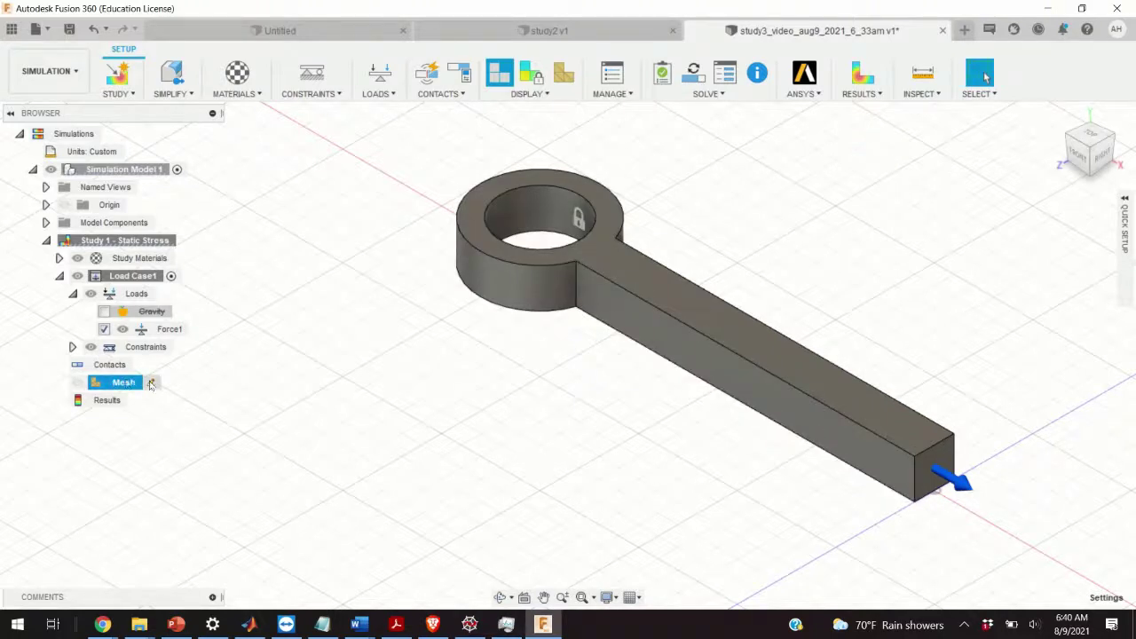
Generate the coarse mesh on the ring-end rod and inspect it.
right_click(127, 387)
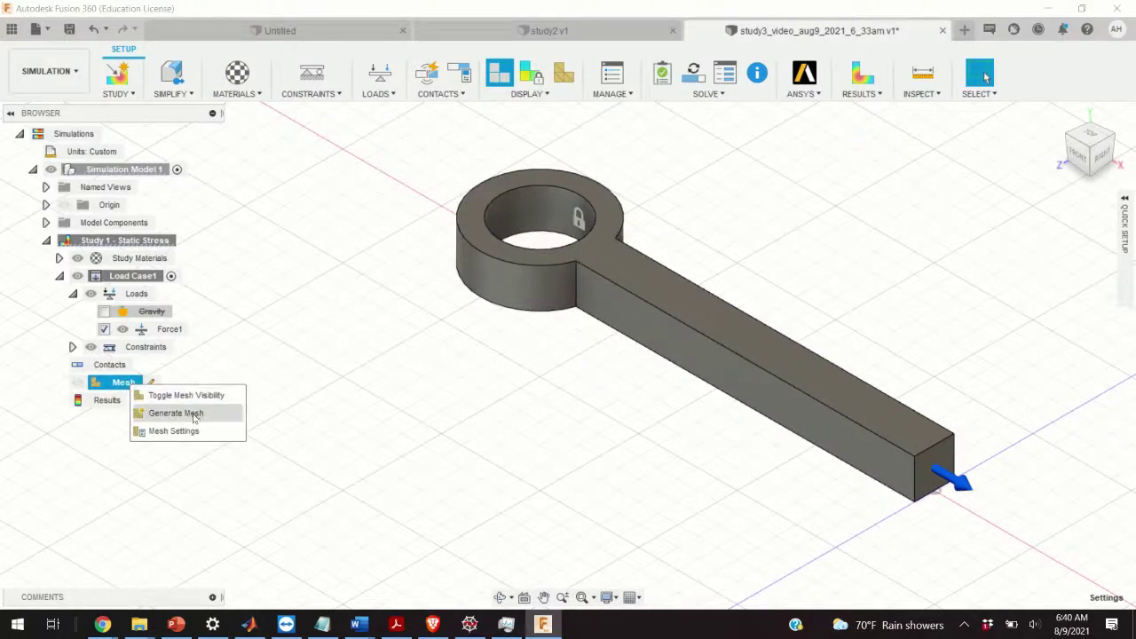
left_click(192, 412)
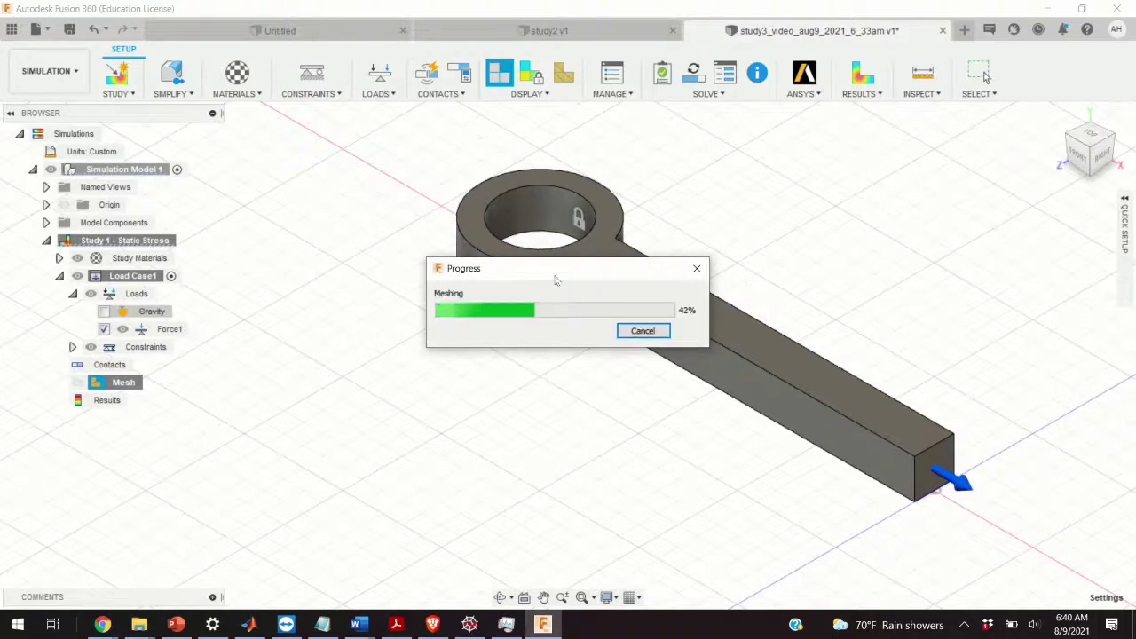
scroll(656, 303, "up", 2)
scroll(657, 305, "down", 2)
scroll(532, 302, "up", 4)
scroll(264, 342, "down", 3)
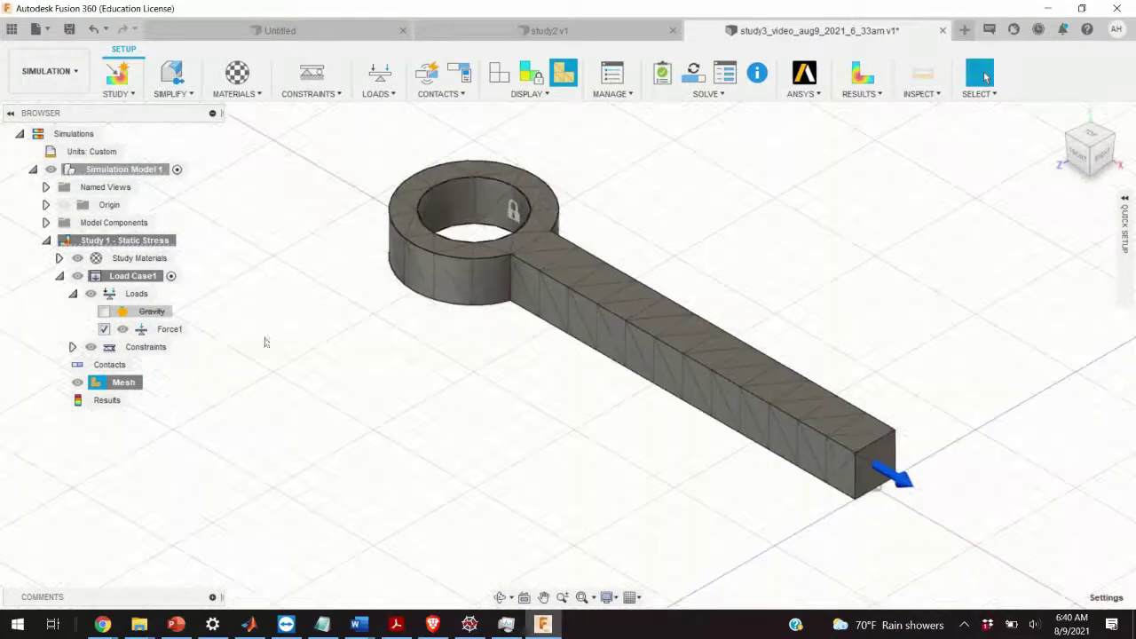
Refine the mesh's model-based average element size to about 3%, declining to continue with an overly fine setting.
left_click(150, 385)
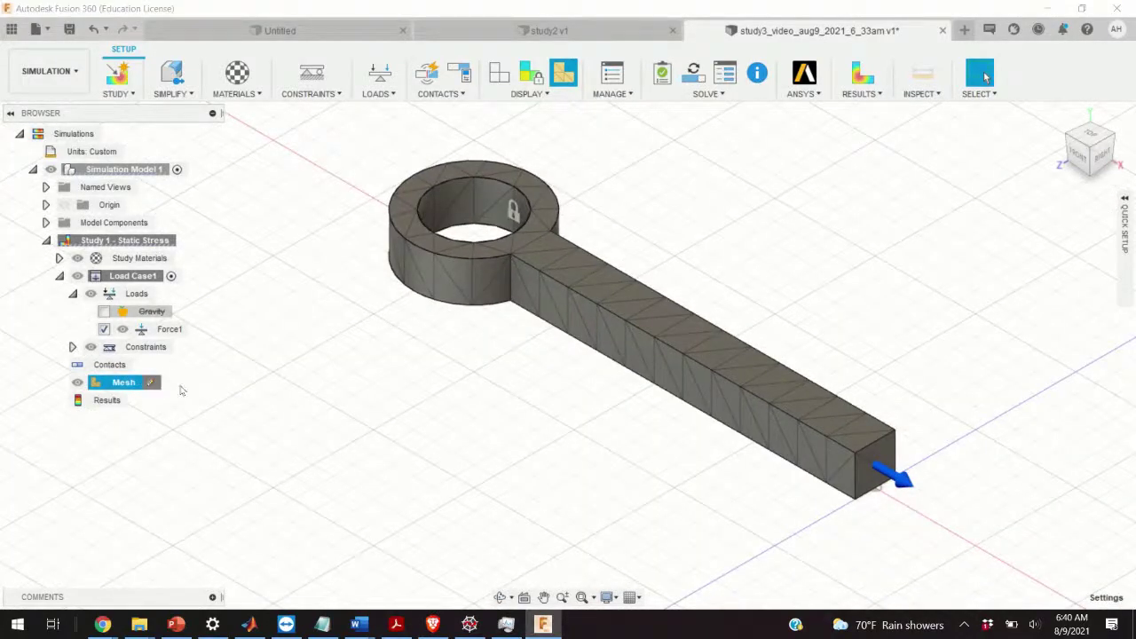
left_click_drag(696, 286, 654, 286)
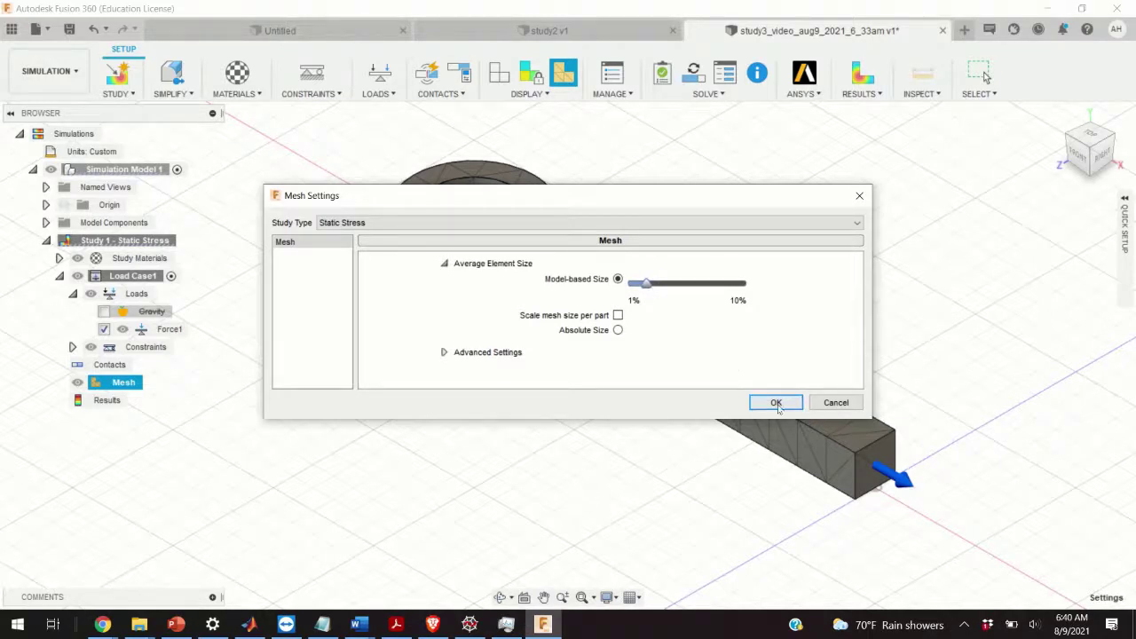
left_click(766, 404)
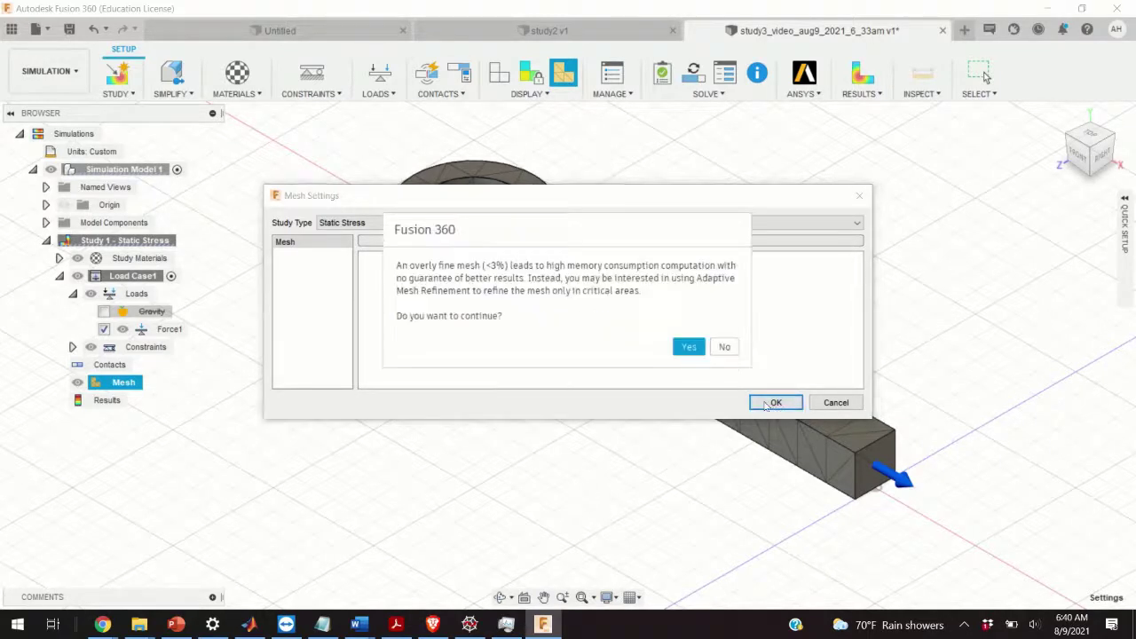
left_click(722, 346)
left_click_drag(647, 284, 657, 285)
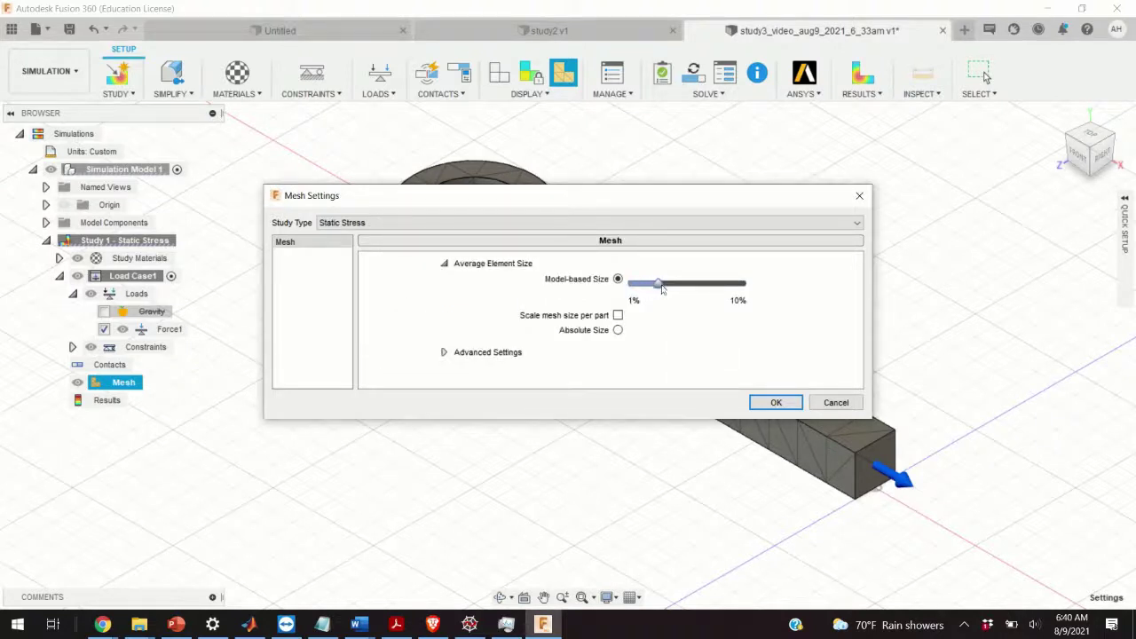
left_click(761, 402)
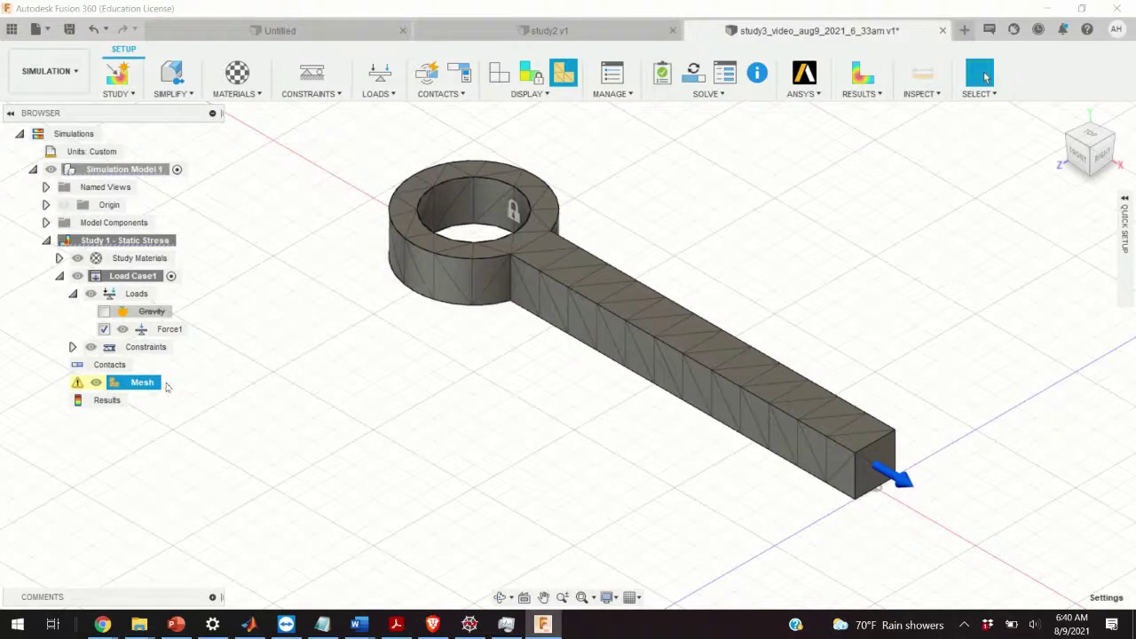
Regenerate the rod's mesh with the finer element size.
right_click(133, 384)
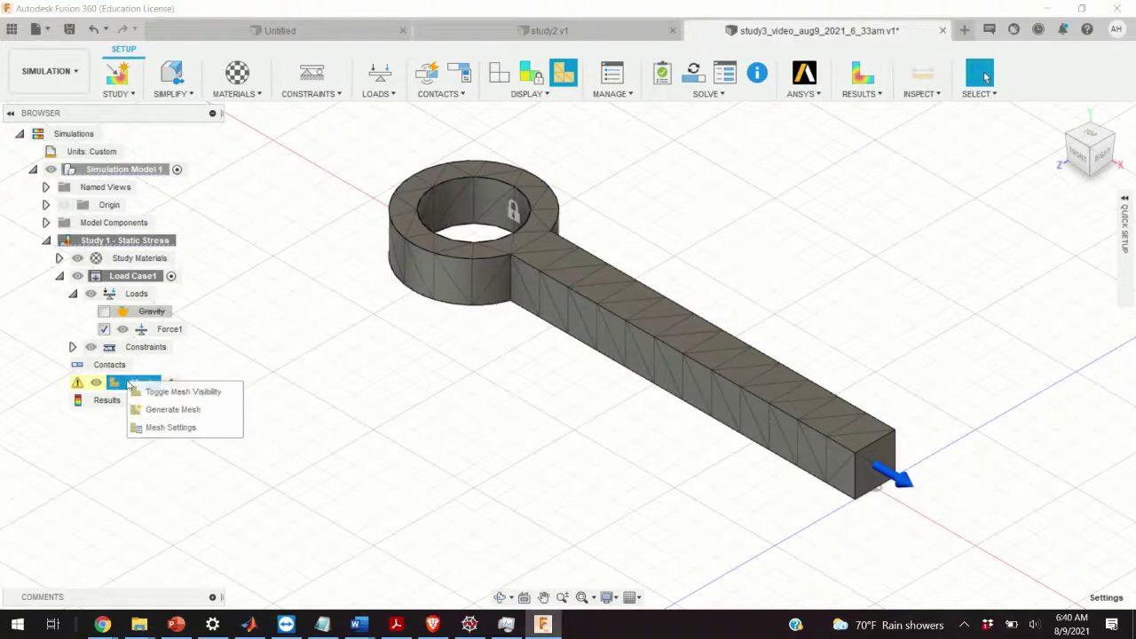
left_click(174, 410)
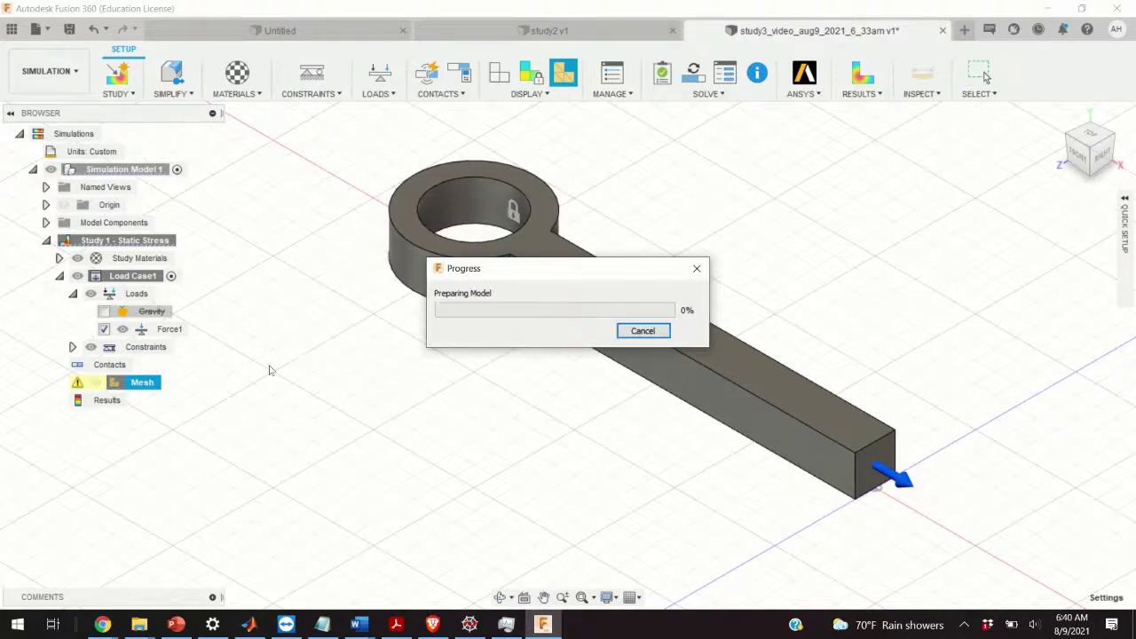
left_click(827, 331)
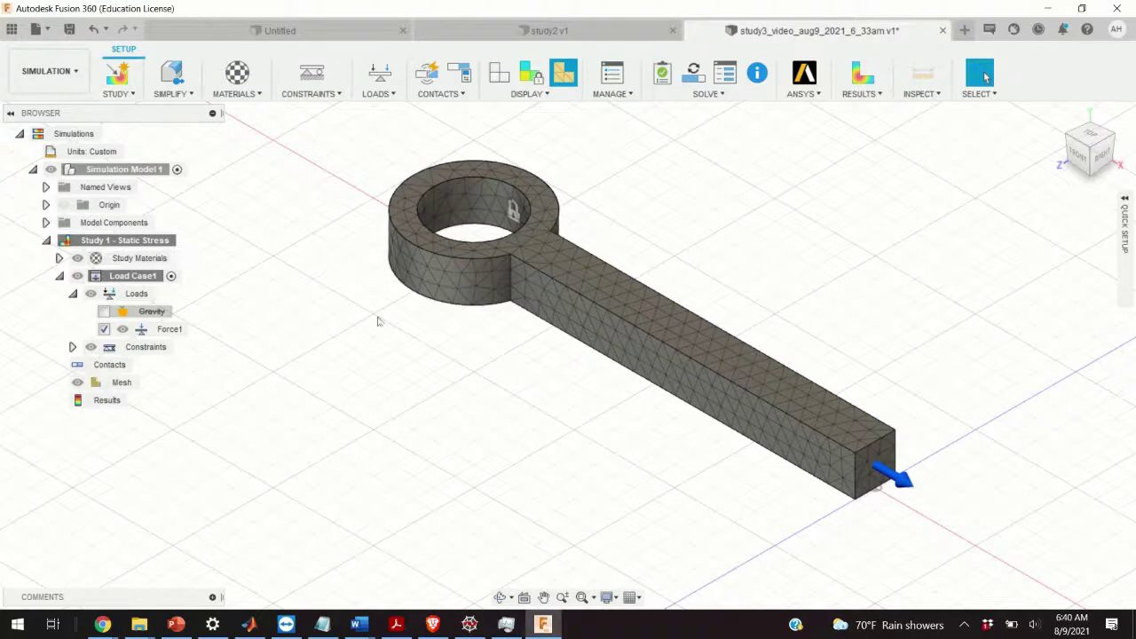
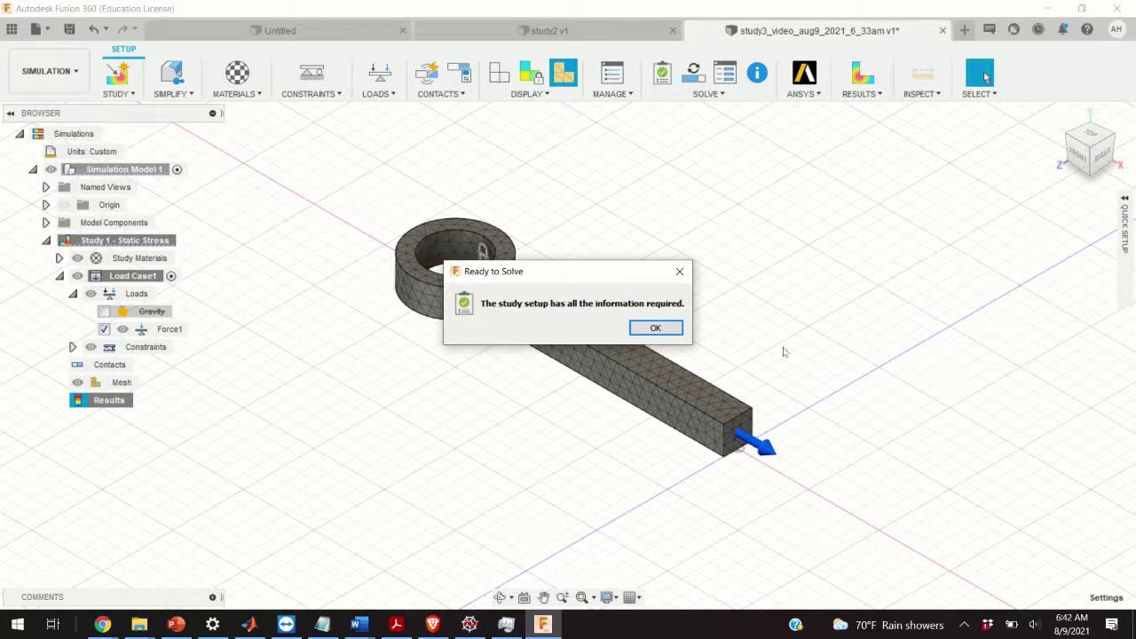
Solve the static stress study of the ring-end rod on the cloud and dismiss the finished job's status.
left_click(655, 328)
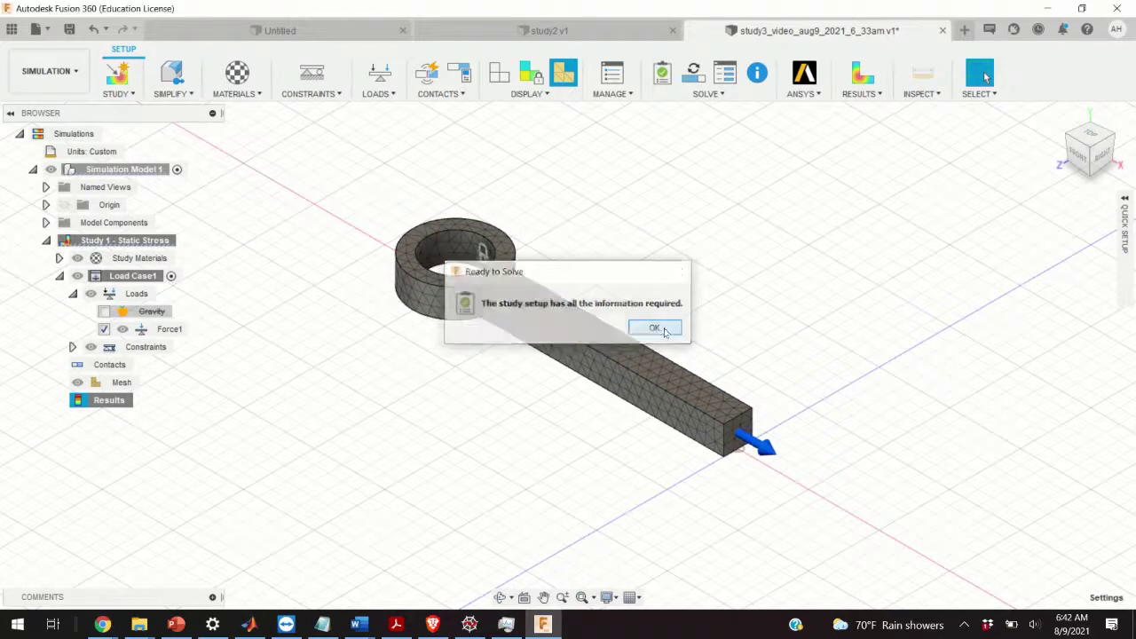
right_click(110, 406)
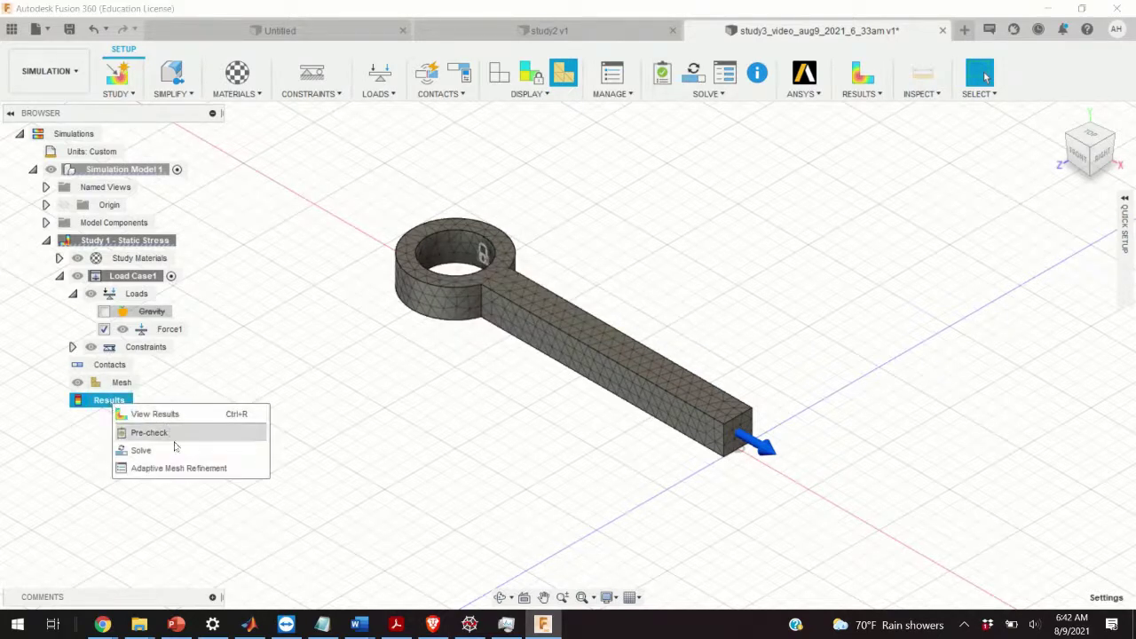
left_click(141, 450)
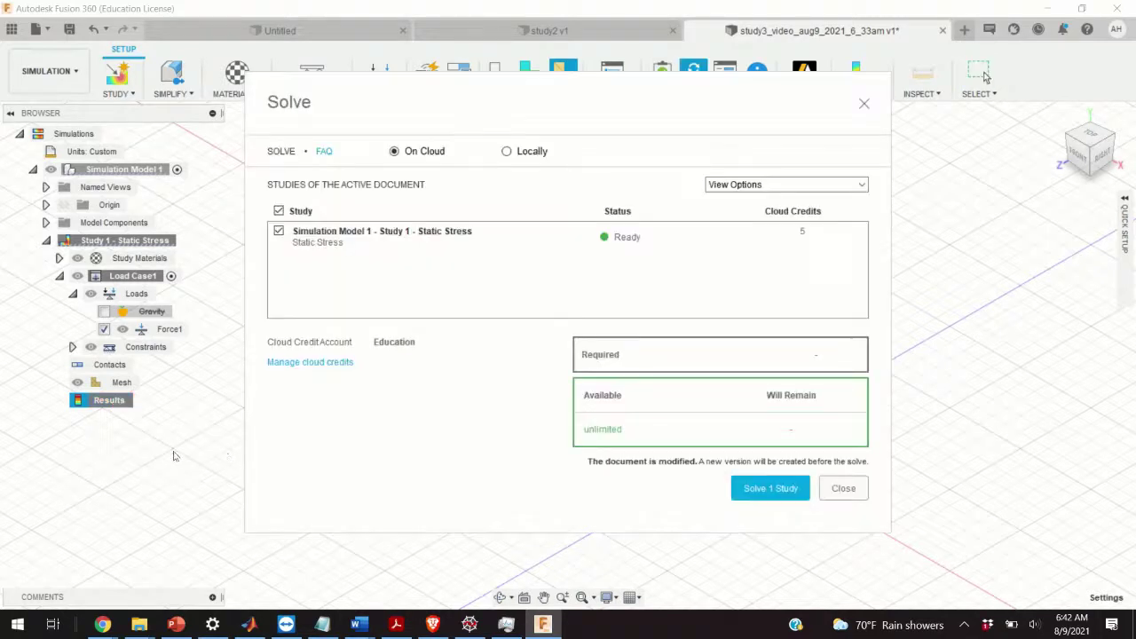
left_click(768, 489)
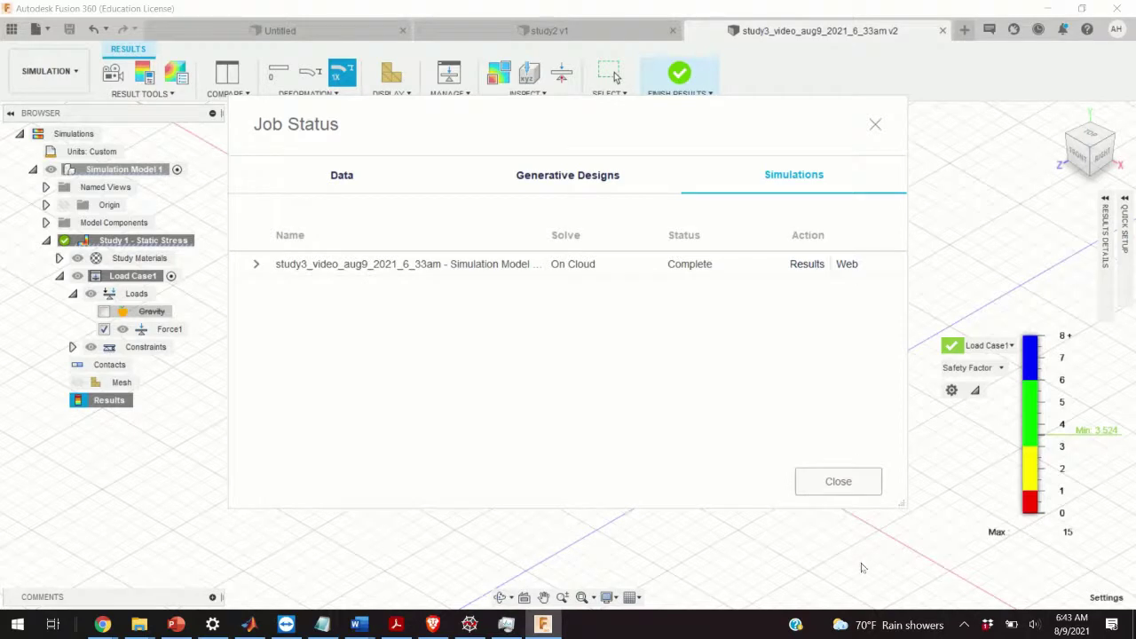
left_click(845, 482)
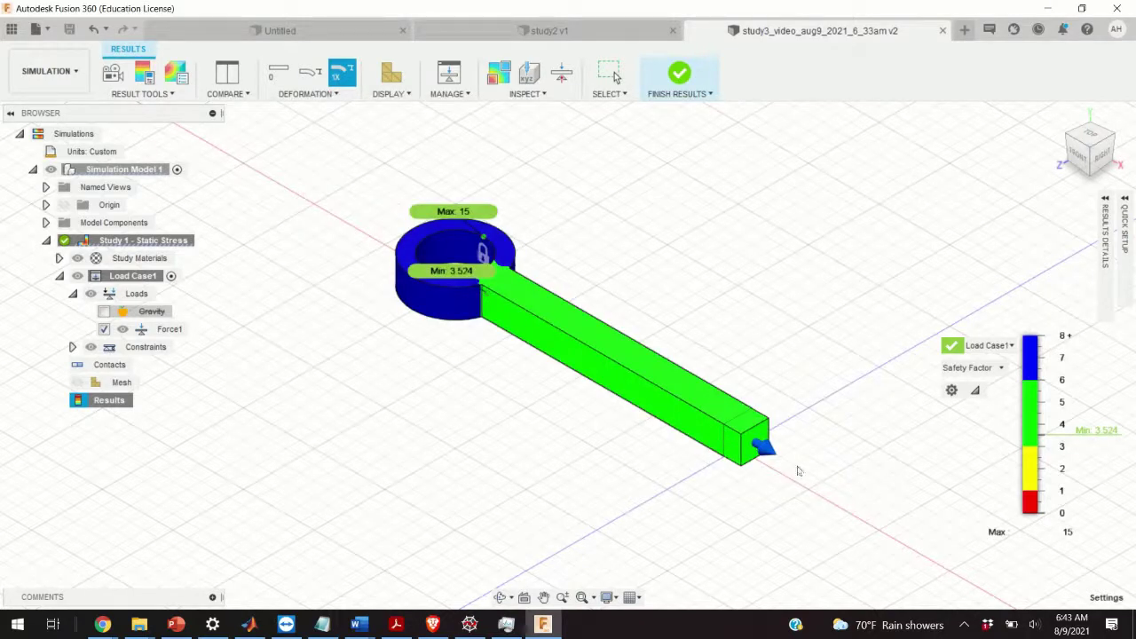
Display the Von Mises stress results in MPa and examine the stress distribution along the rod.
left_click(1001, 368)
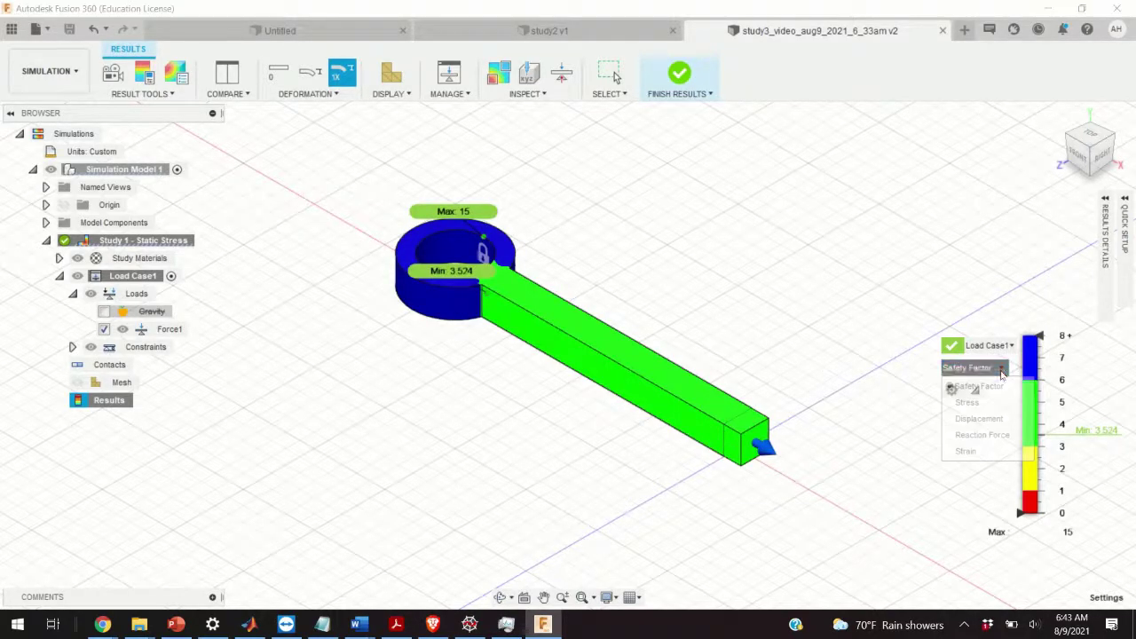
left_click(990, 403)
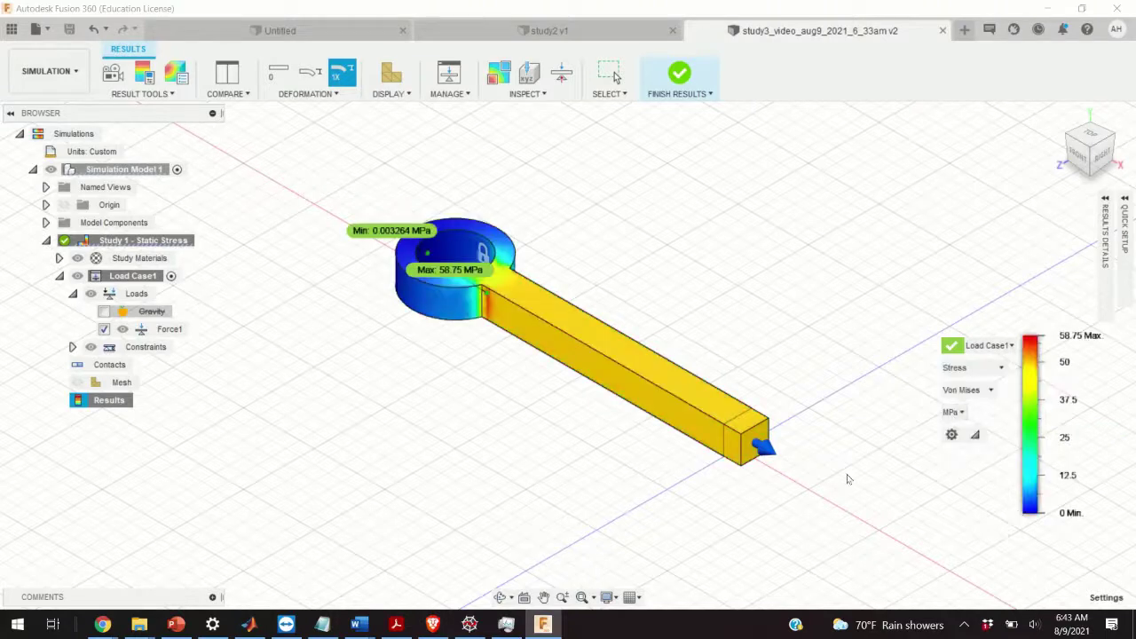
left_click(500, 596)
left_click_drag(751, 524, 799, 502)
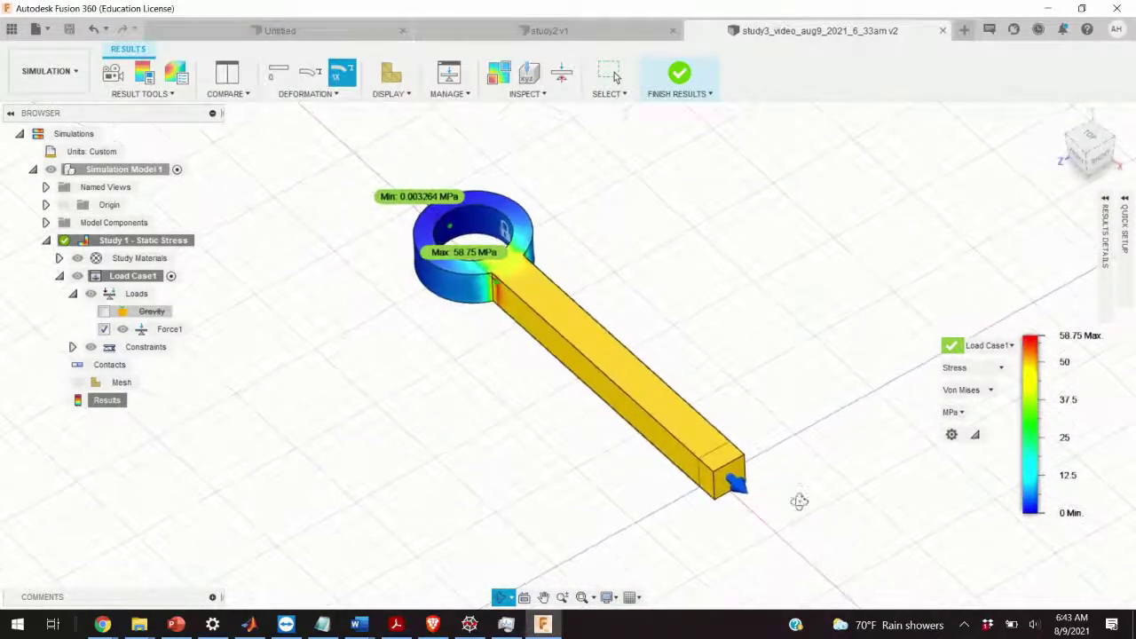
Display the Normal XX stress and examine its concentration where the ring meets the bar, from both sides.
left_click(991, 391)
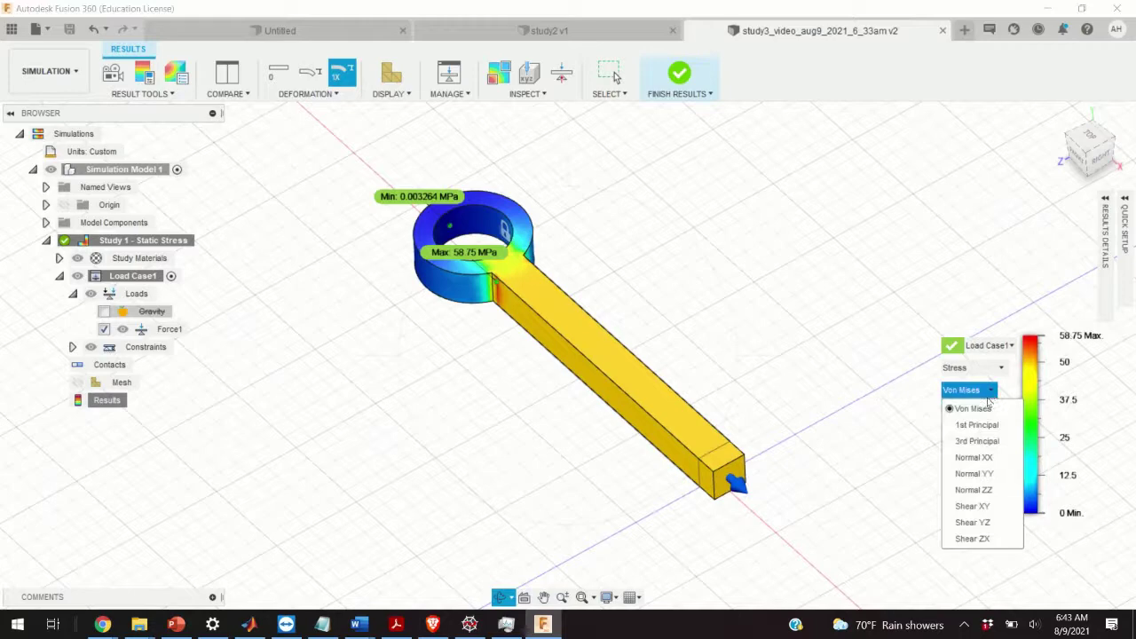
left_click(986, 458)
left_click_drag(798, 484, 822, 440)
left_click_drag(790, 401, 702, 398)
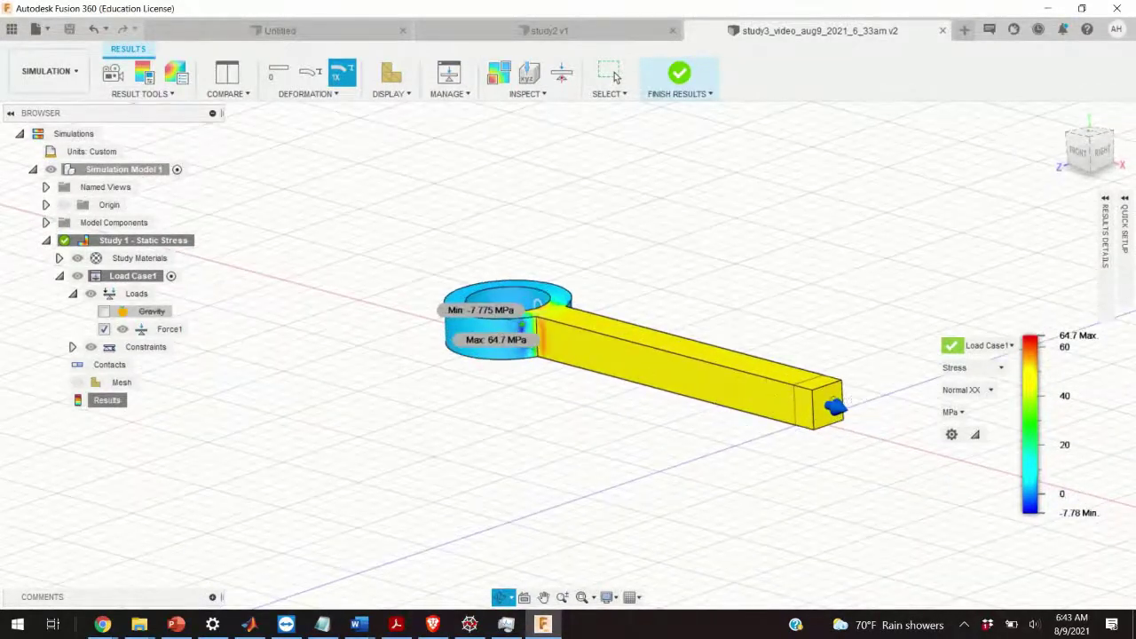
left_click_drag(774, 395, 525, 337)
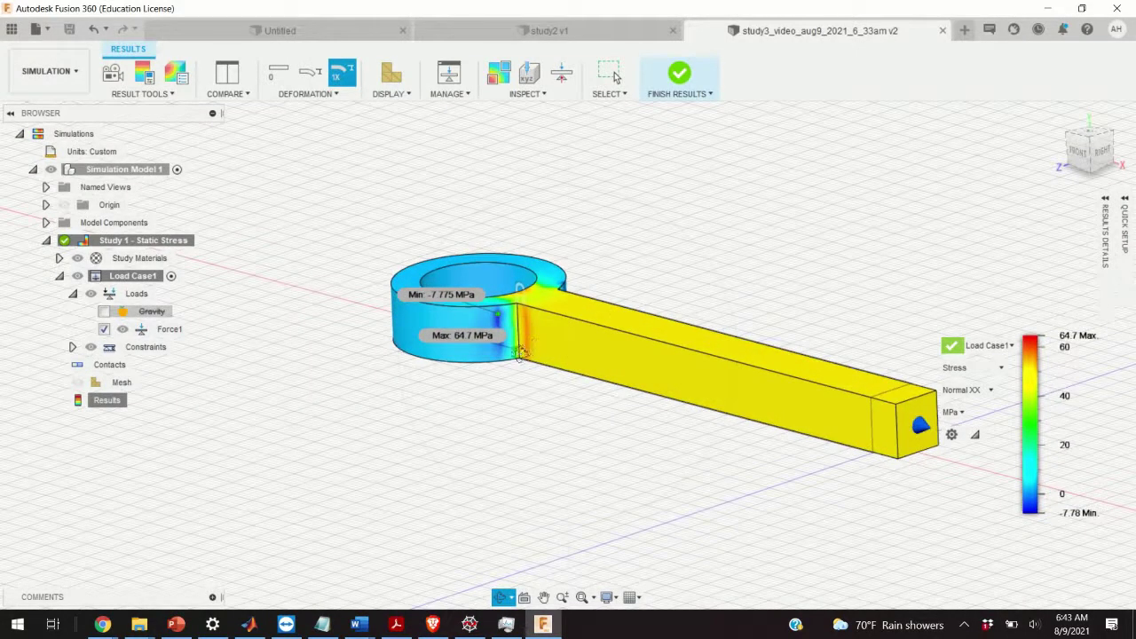
scroll(524, 337, "up", 3)
scroll(511, 323, "up", 3)
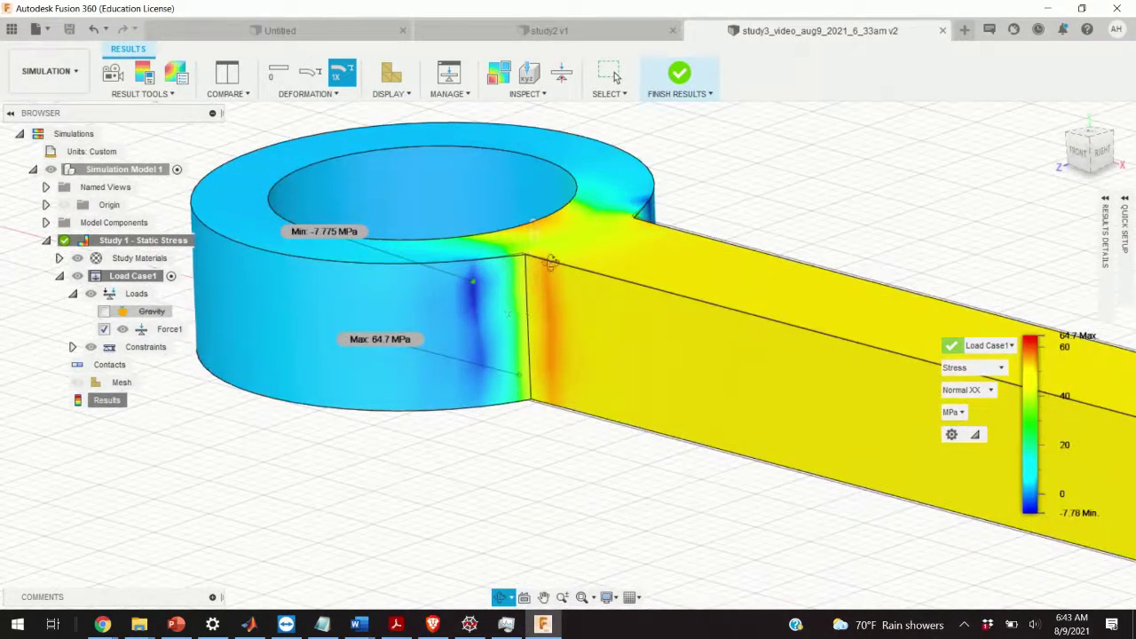
scroll(577, 289, "down", 5)
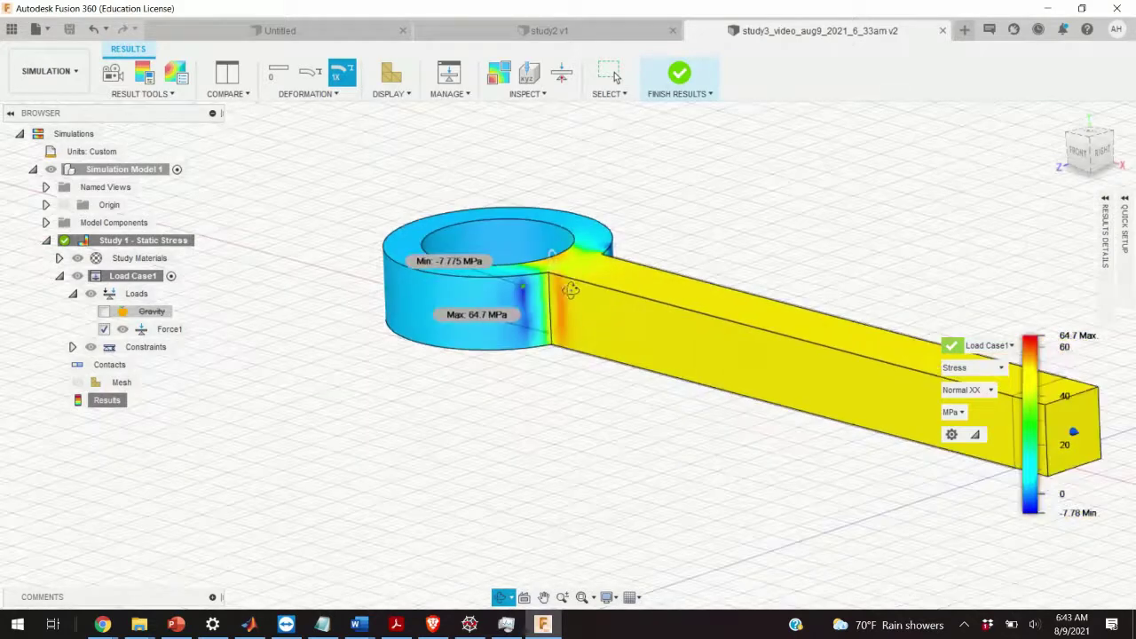
left_click_drag(786, 274, 675, 266)
Display the total displacement results in mm and examine the loaded end of the rod.
left_click(1001, 369)
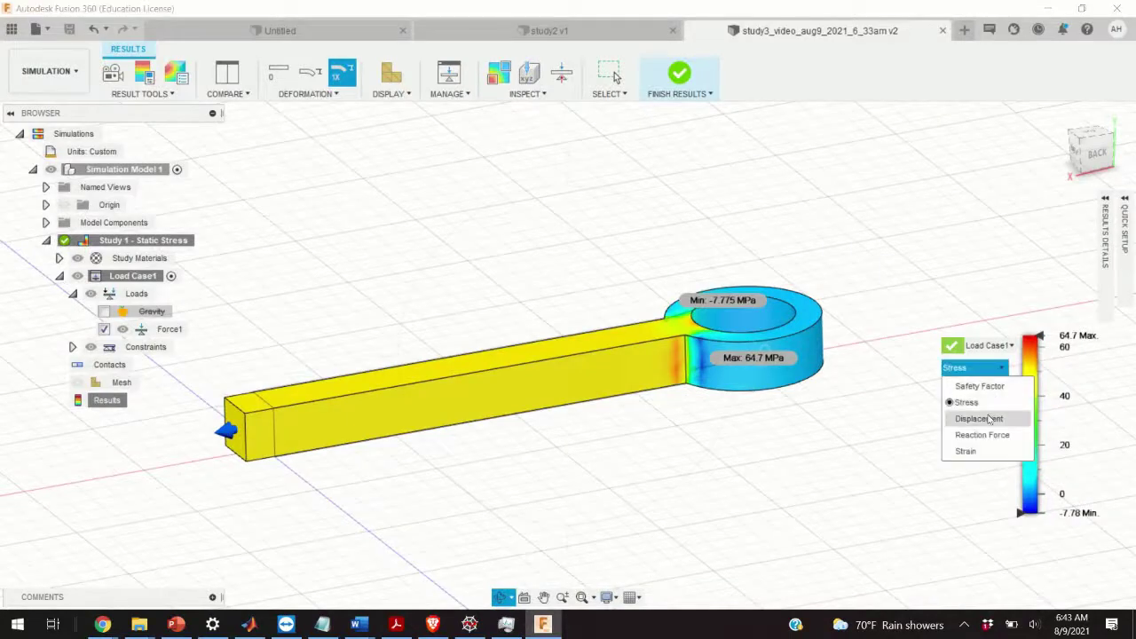
left_click(963, 413)
left_click_drag(324, 489, 473, 473)
scroll(770, 391, "up", 5)
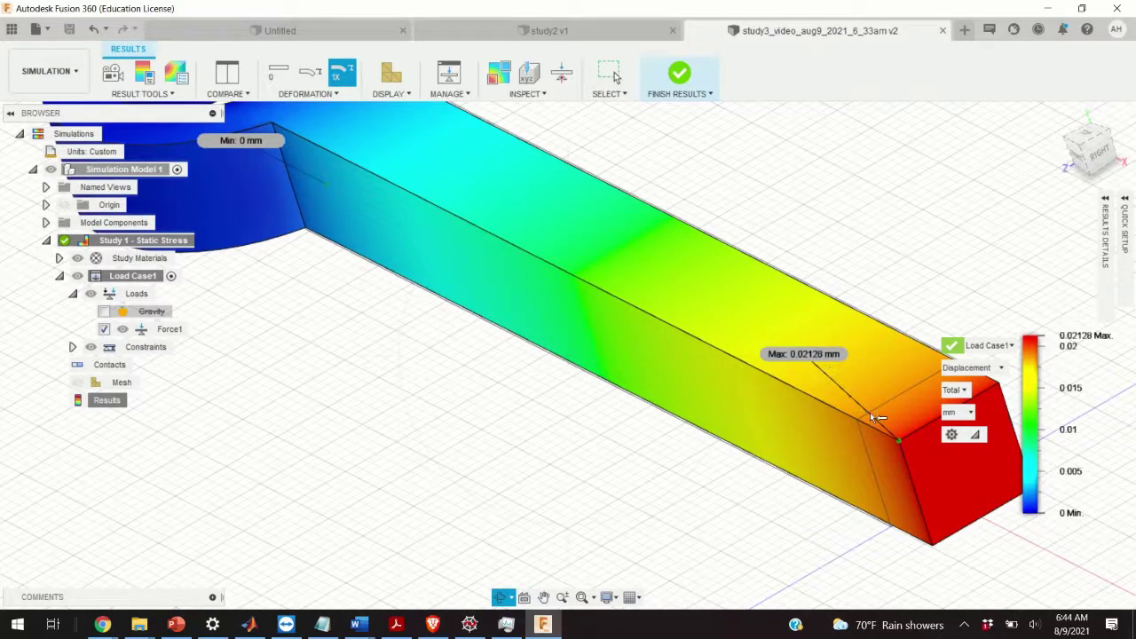
key("Escape")
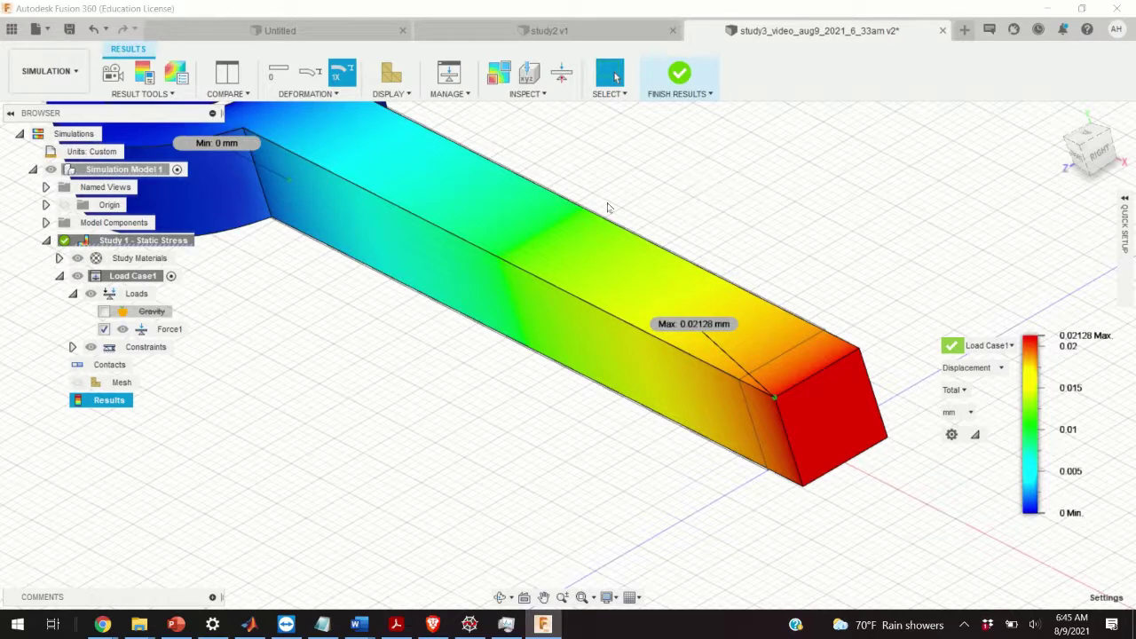
Edit the force on the rod's end face to use vector components, with Fx 5000 N and Fy and Fz 0 N.
left_click(172, 332)
double_click(177, 332)
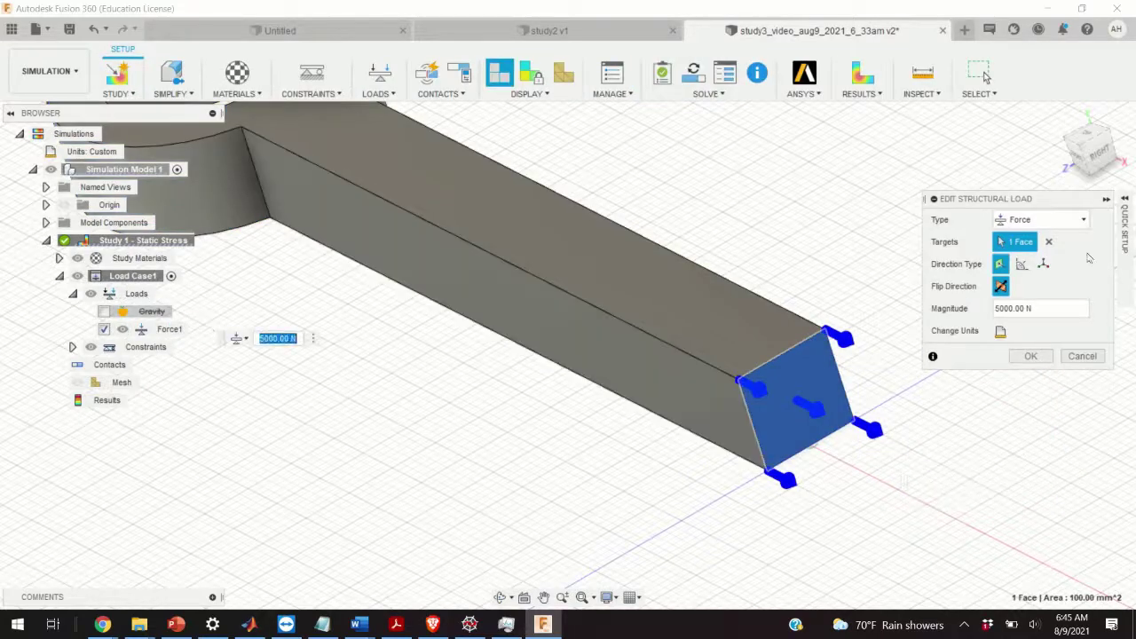
left_click(1043, 265)
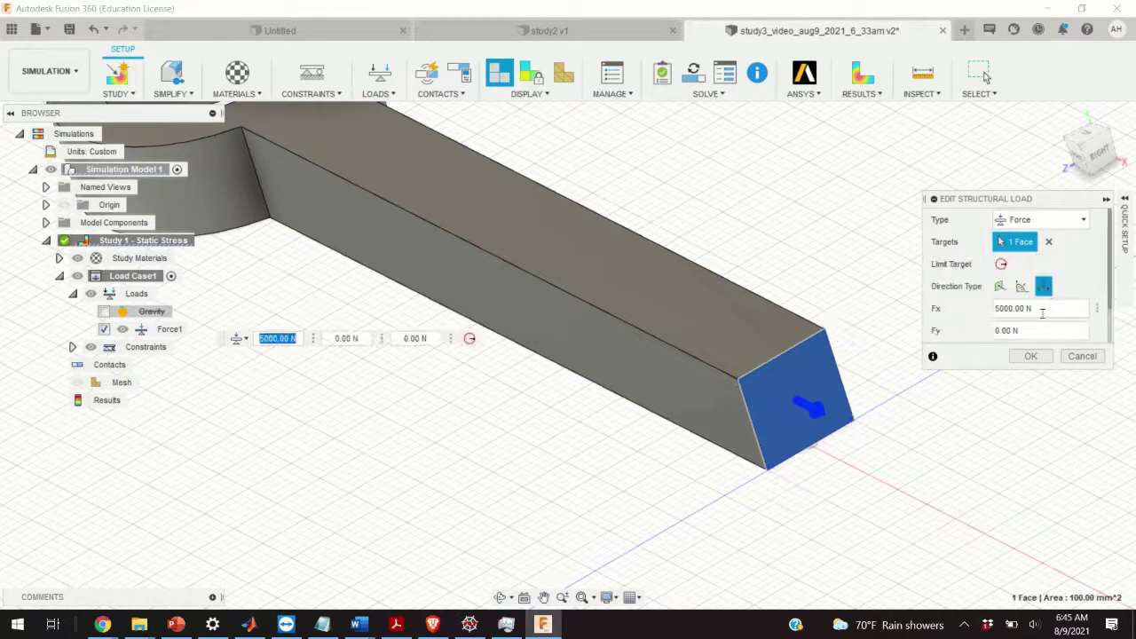
scroll(1064, 298, "down", 2)
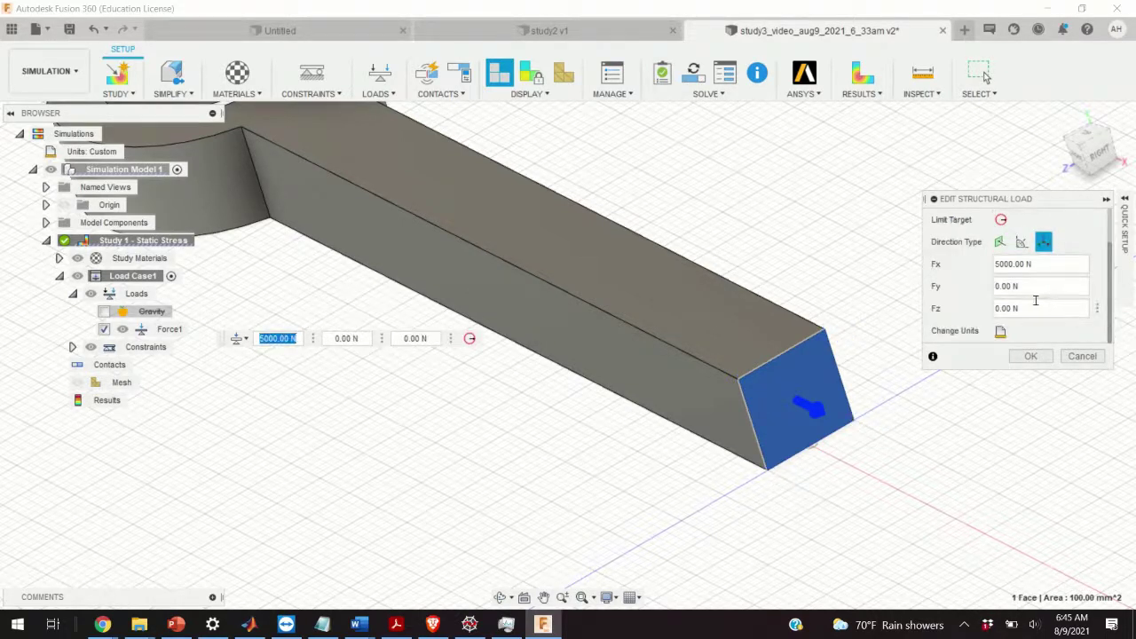
scroll(1034, 300, "up", 2)
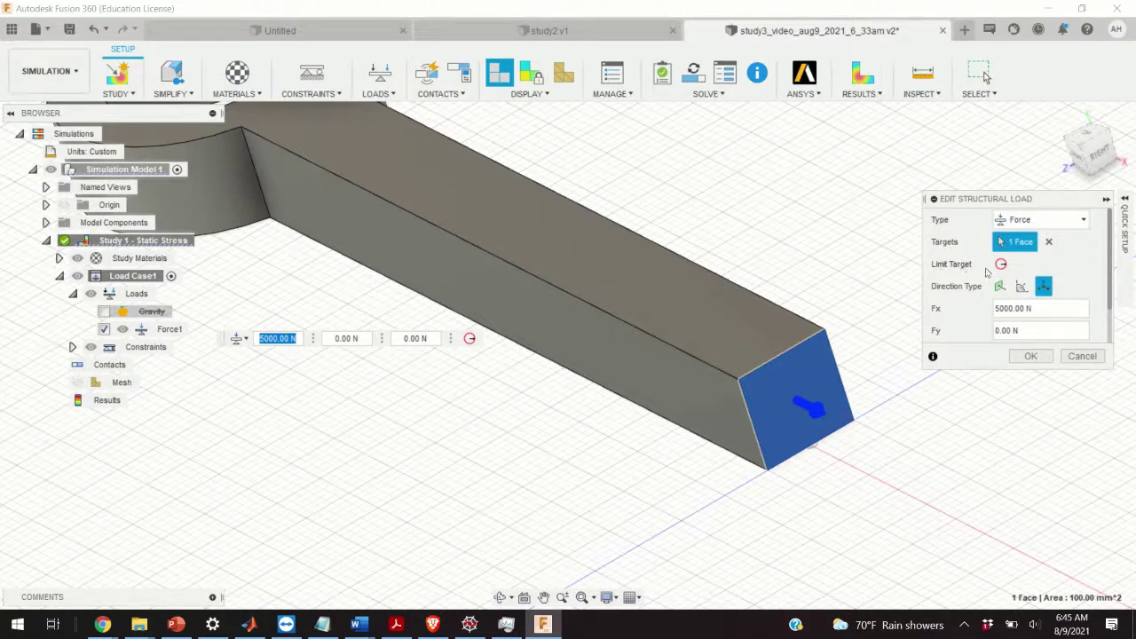
Limit the end-face force to a central circular area with a radius between 1 and 2 mm.
left_click(1001, 264)
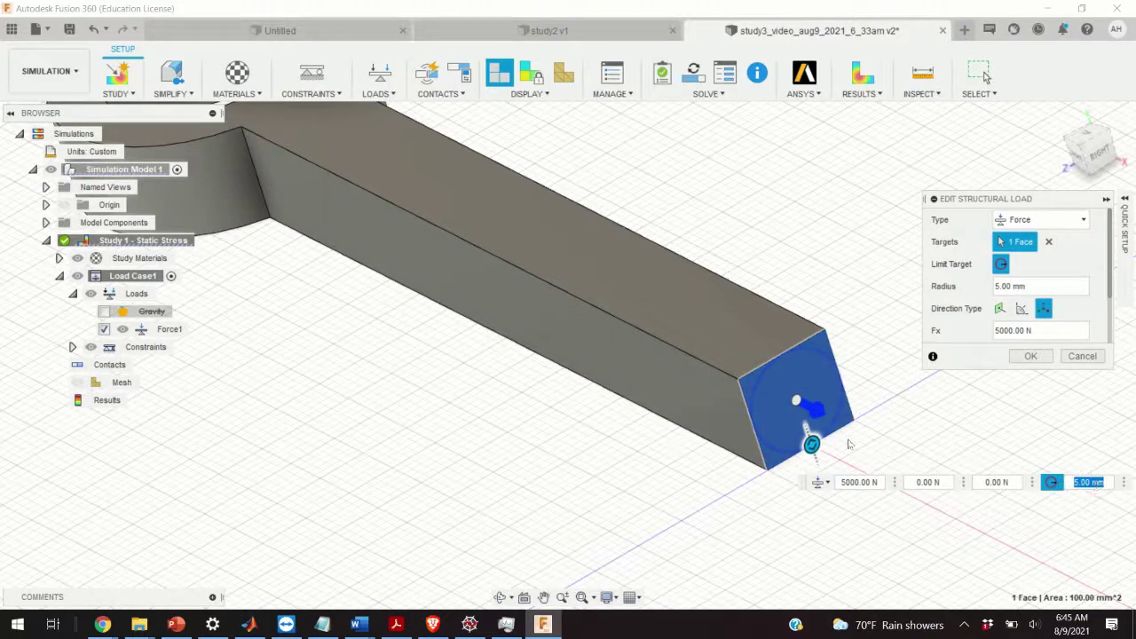
scroll(799, 397, "down", 1)
scroll(799, 396, "up", 3)
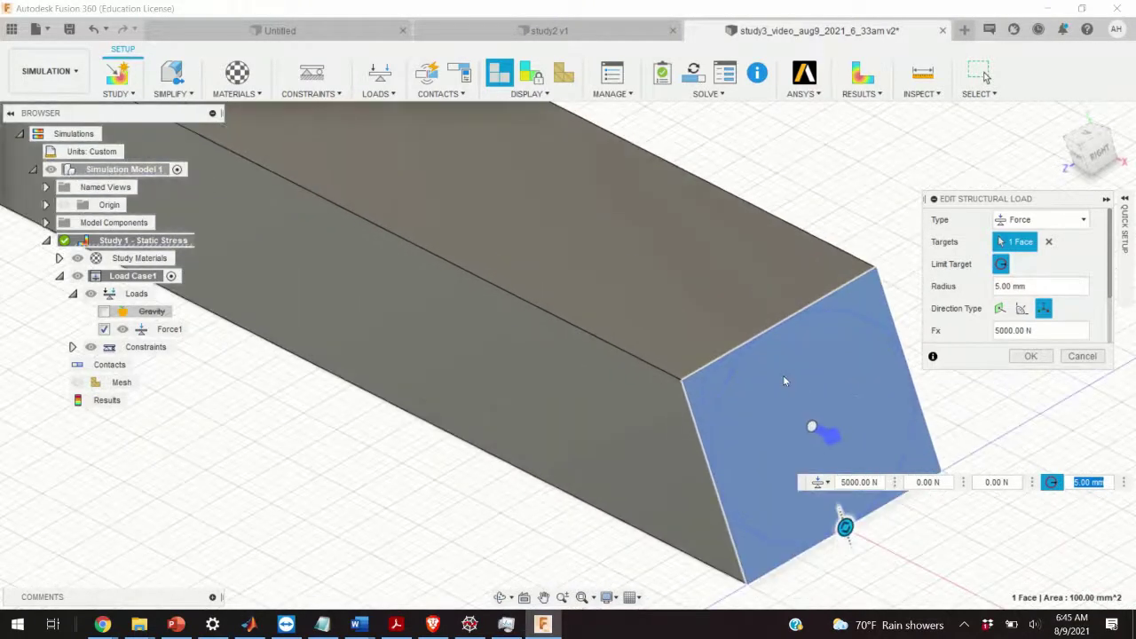
scroll(796, 376, "down", 1)
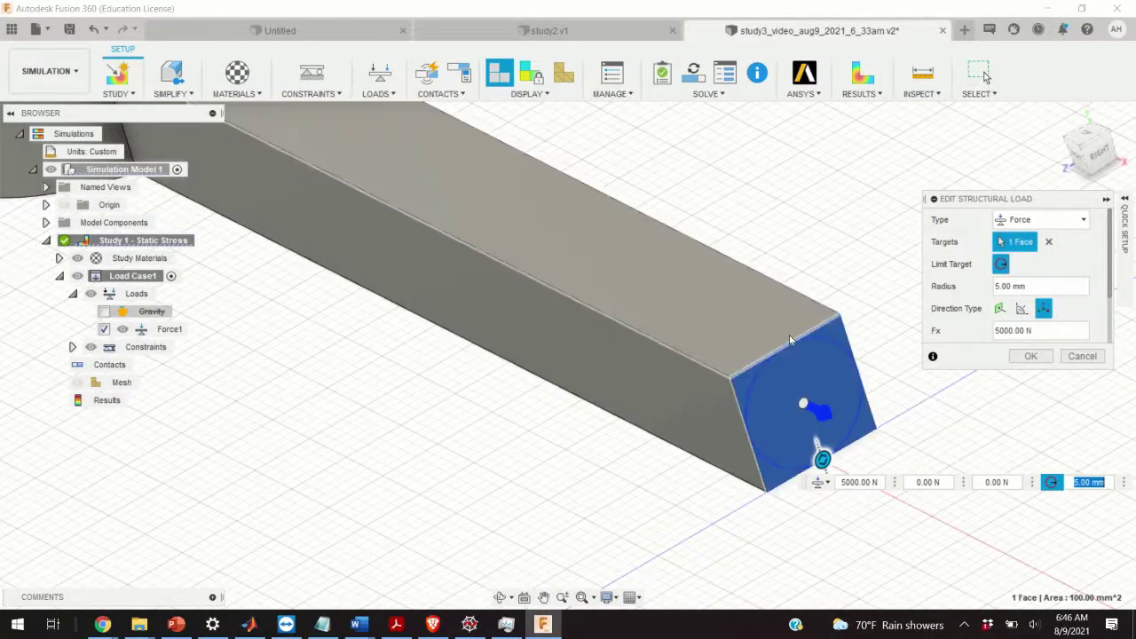
scroll(803, 379, "up", 4)
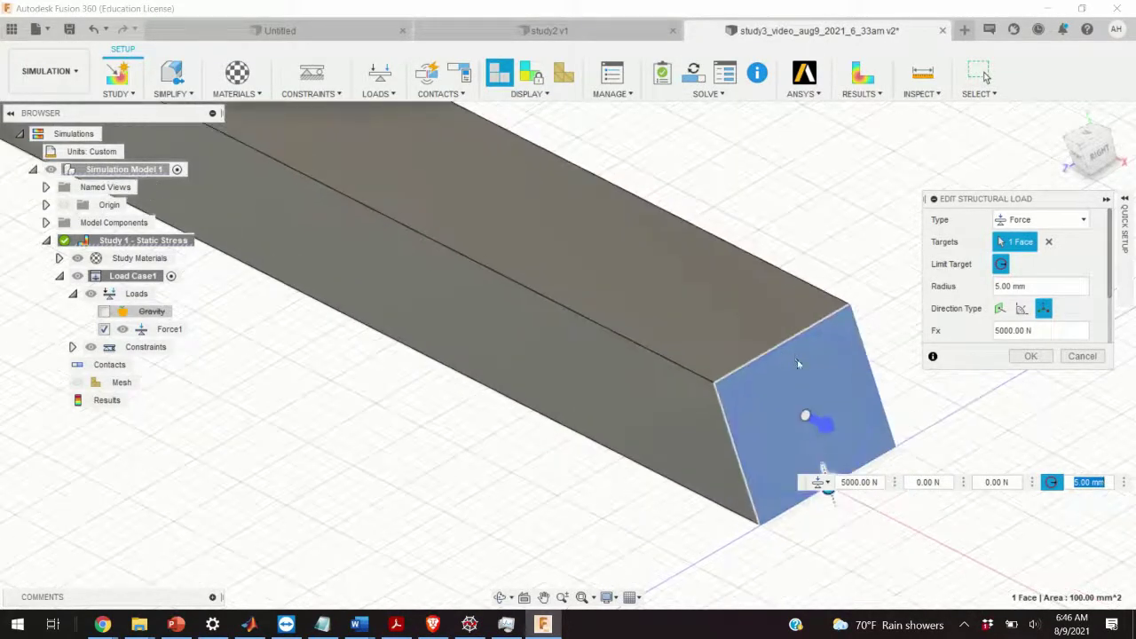
scroll(803, 379, "down", 7)
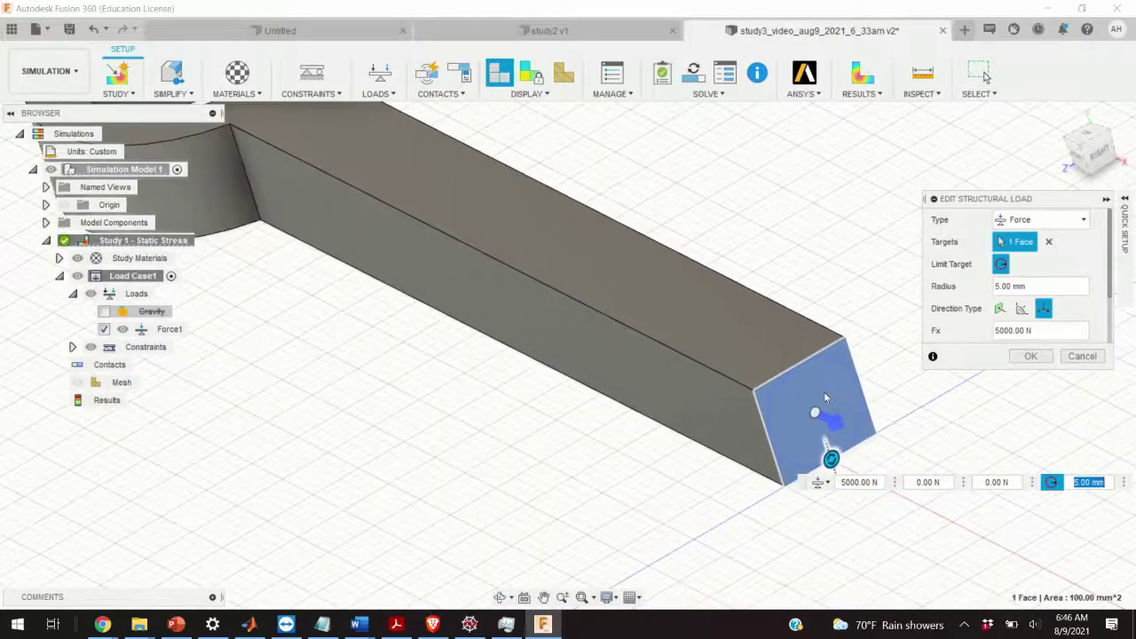
scroll(825, 397, "up", 5)
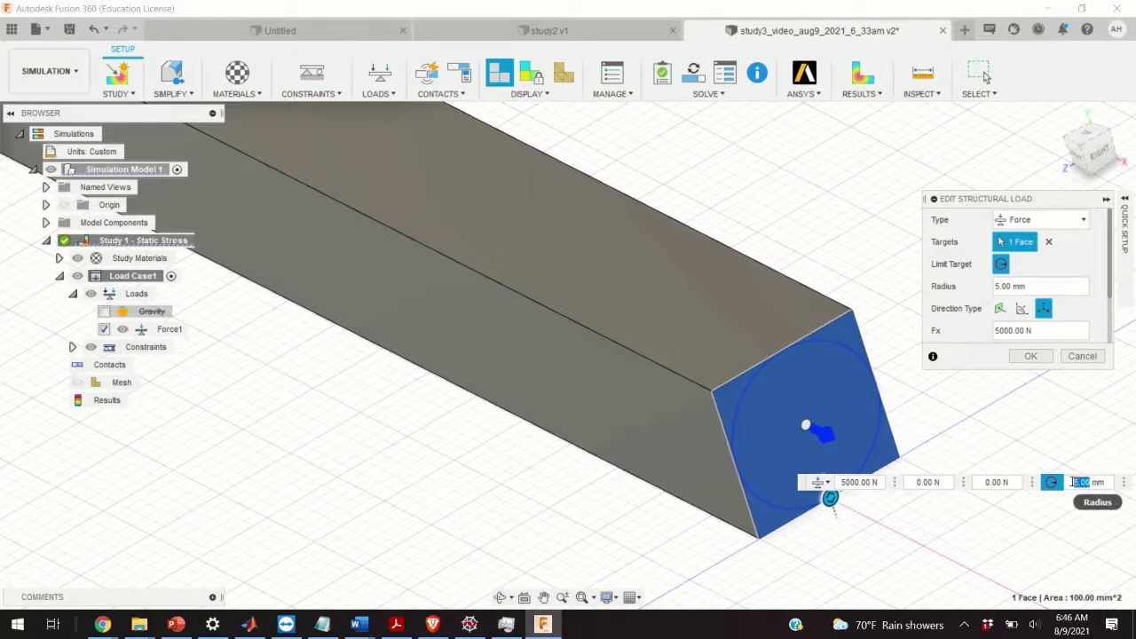
type("2")
key("Return")
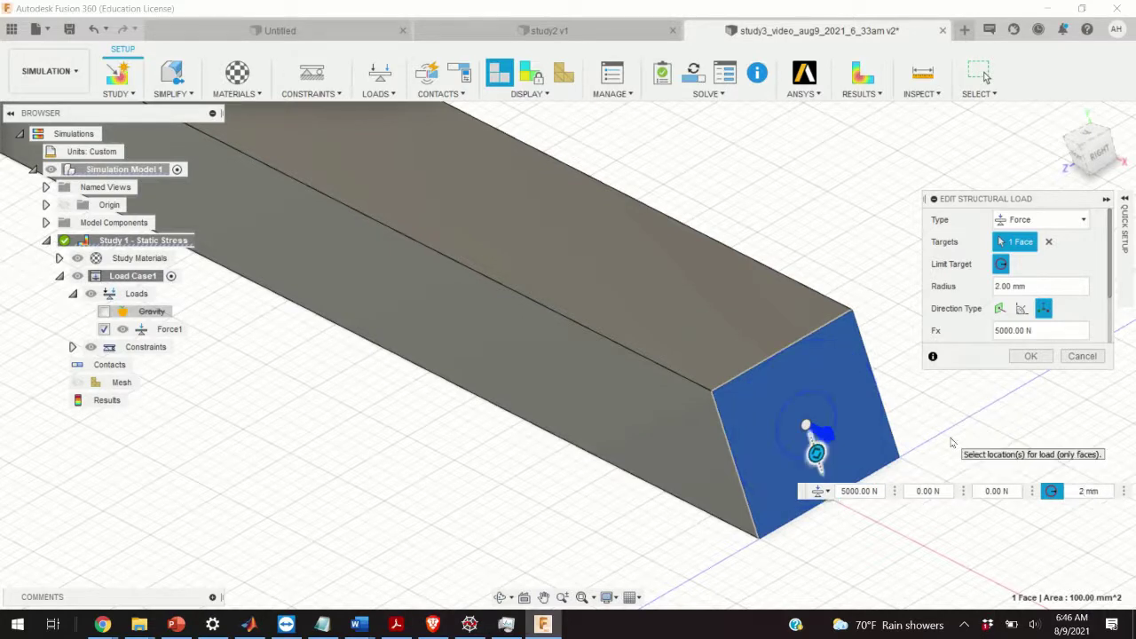
key("Return")
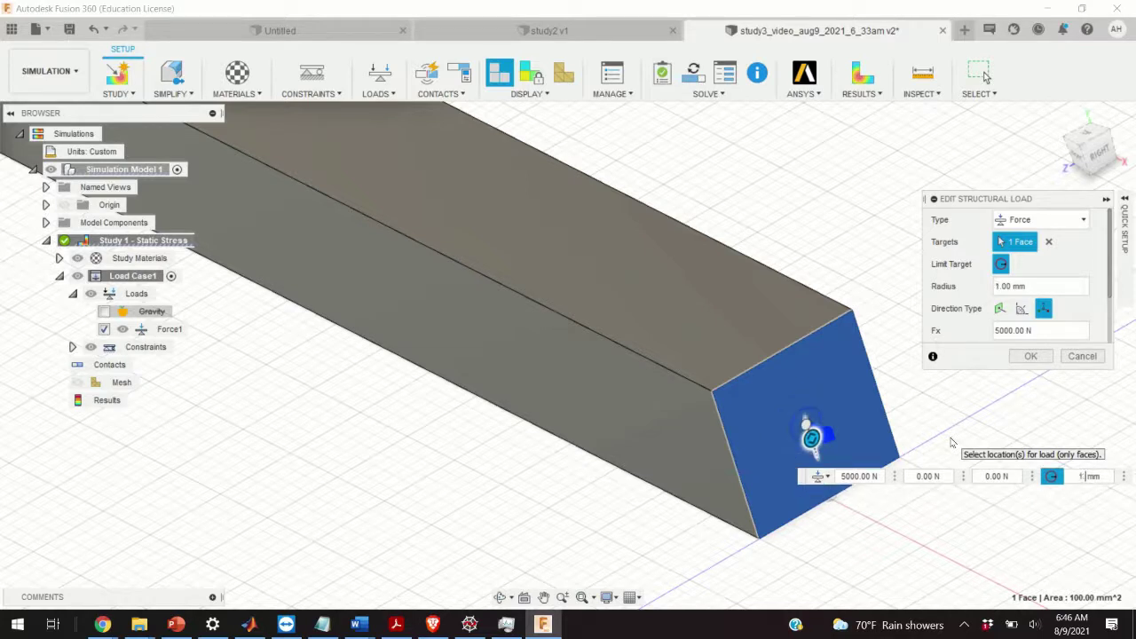
key("Return")
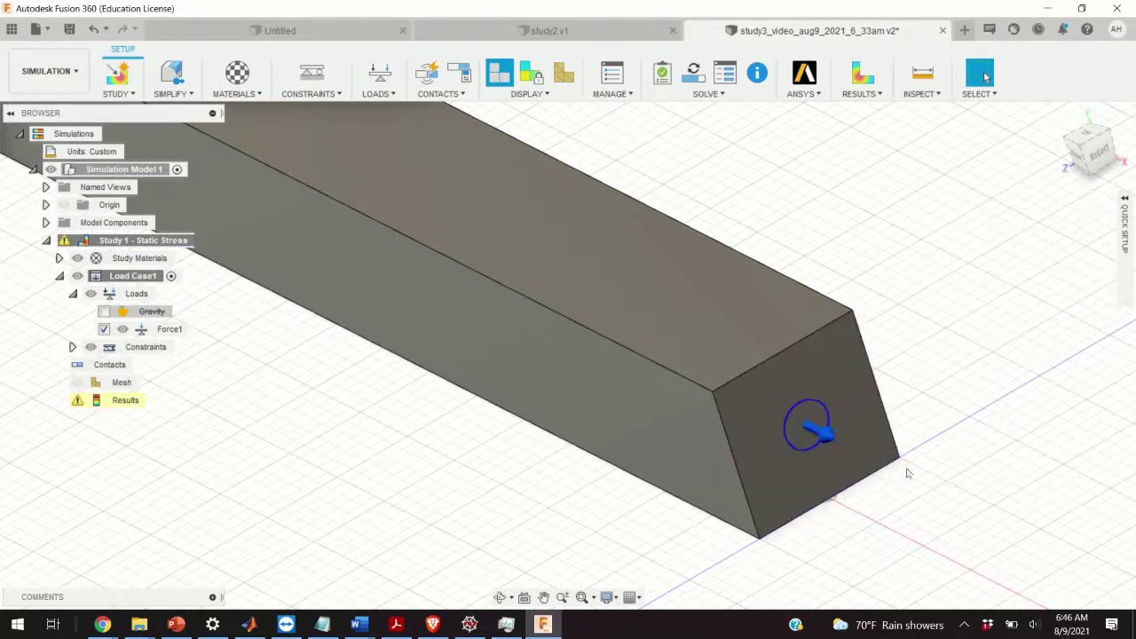
Examine the circular load area on the rod's end face up close and against the whole part.
scroll(811, 444, "down", 2)
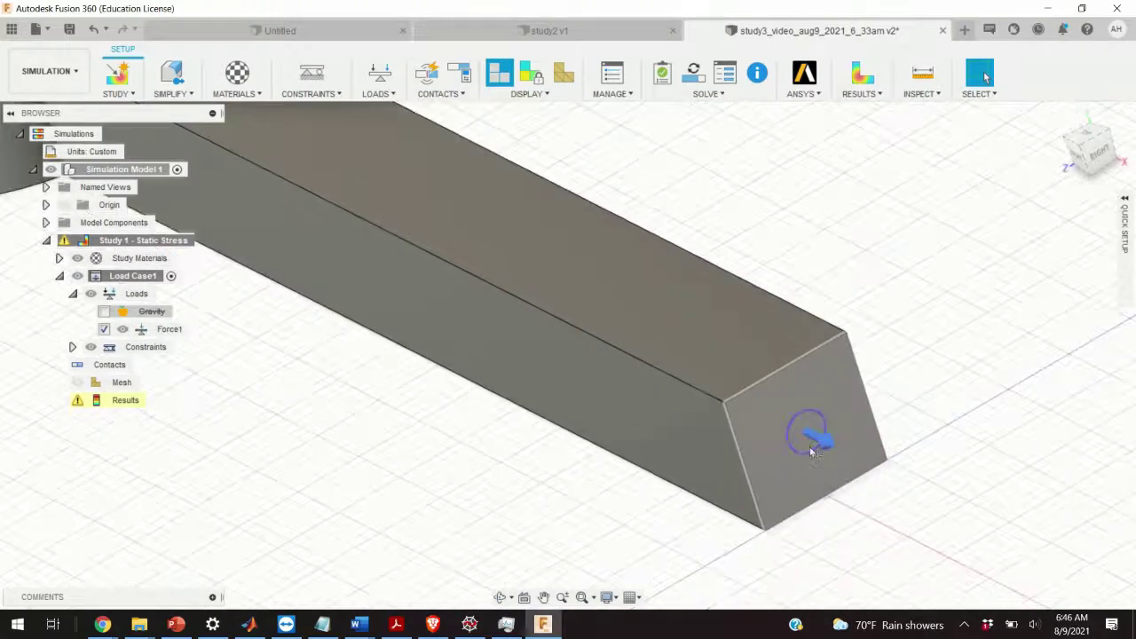
left_click(812, 448)
scroll(814, 451, "down", 3)
scroll(812, 444, "up", 1)
scroll(814, 439, "down", 1)
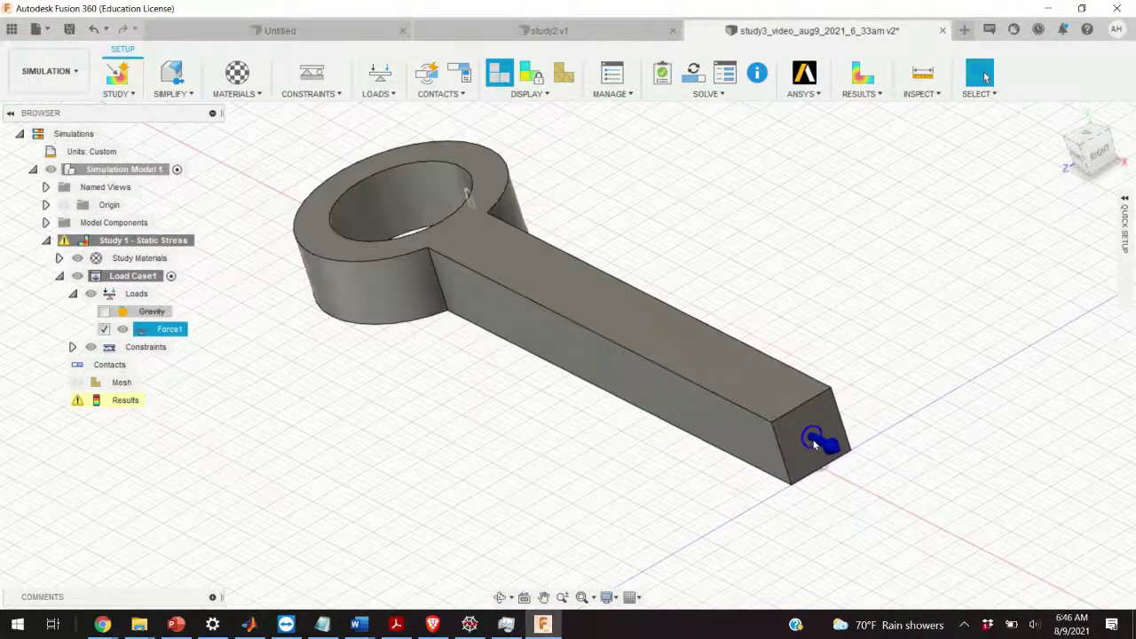
scroll(814, 446, "up", 4)
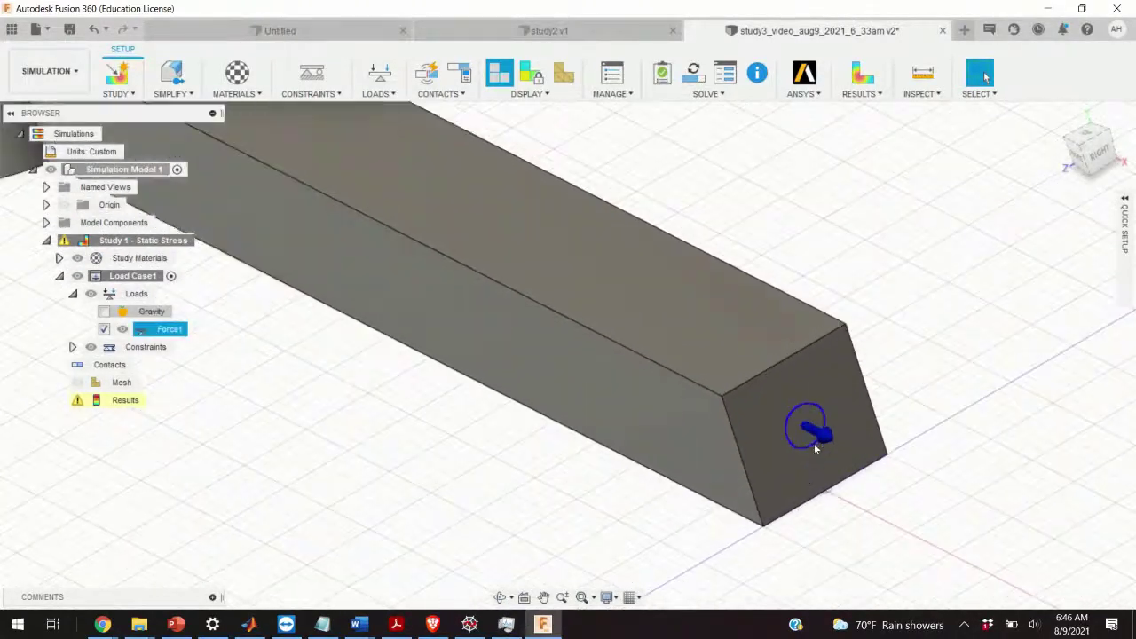
key("Escape")
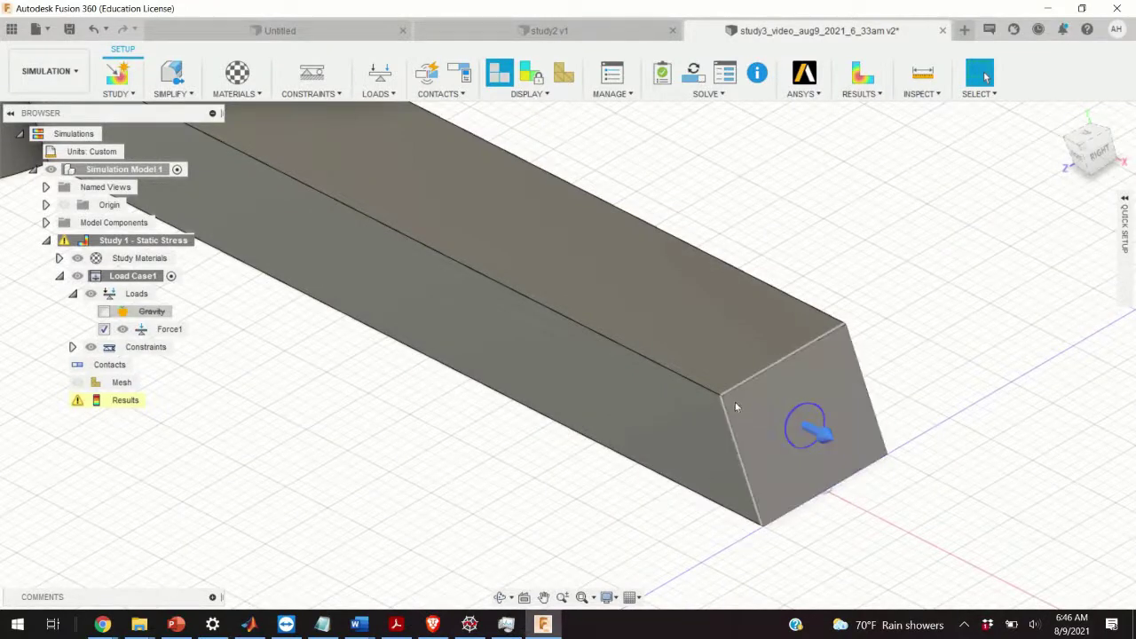
scroll(773, 402, "up", 5)
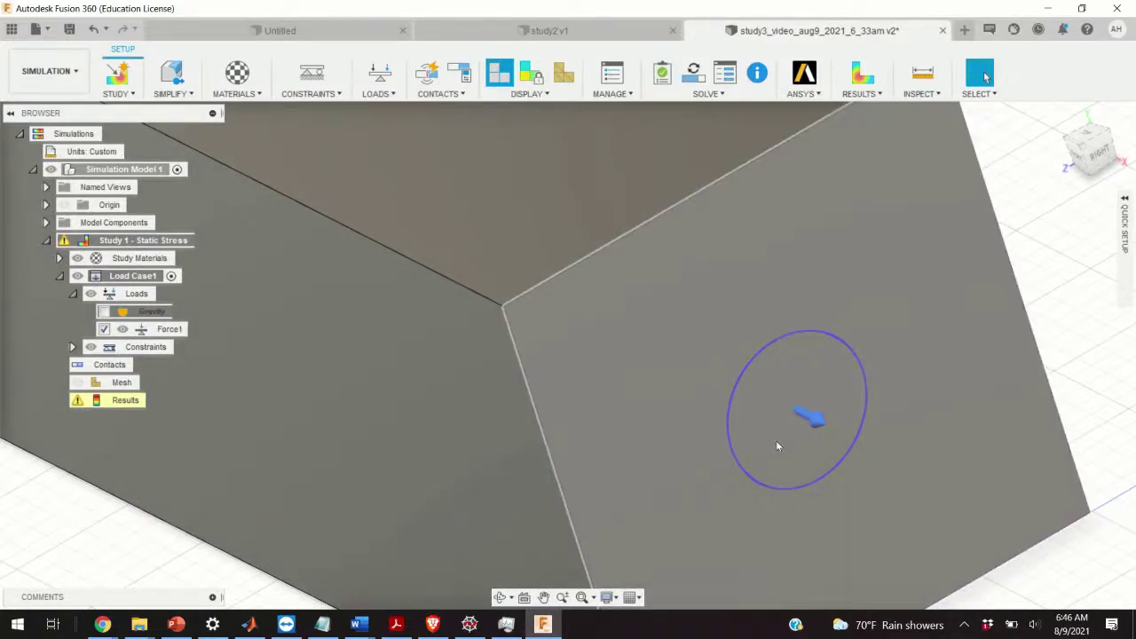
Run a pre-check on the static stress study with the force limited to the small circular area.
scroll(810, 371, "down", 2)
left_click(799, 410)
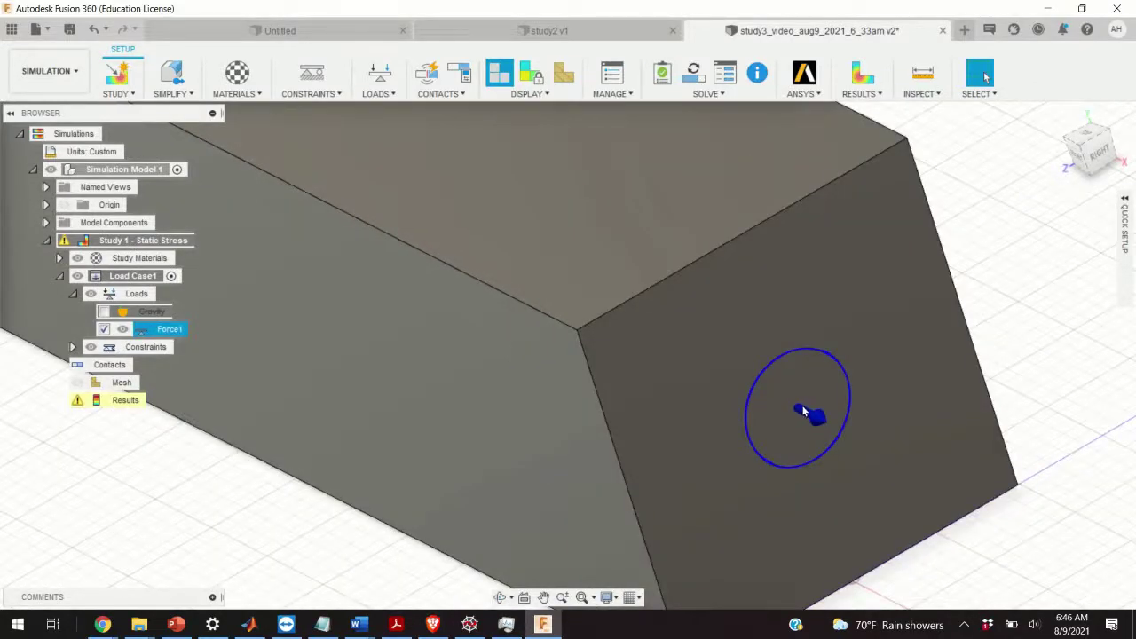
scroll(799, 408, "down", 8)
left_click(913, 338)
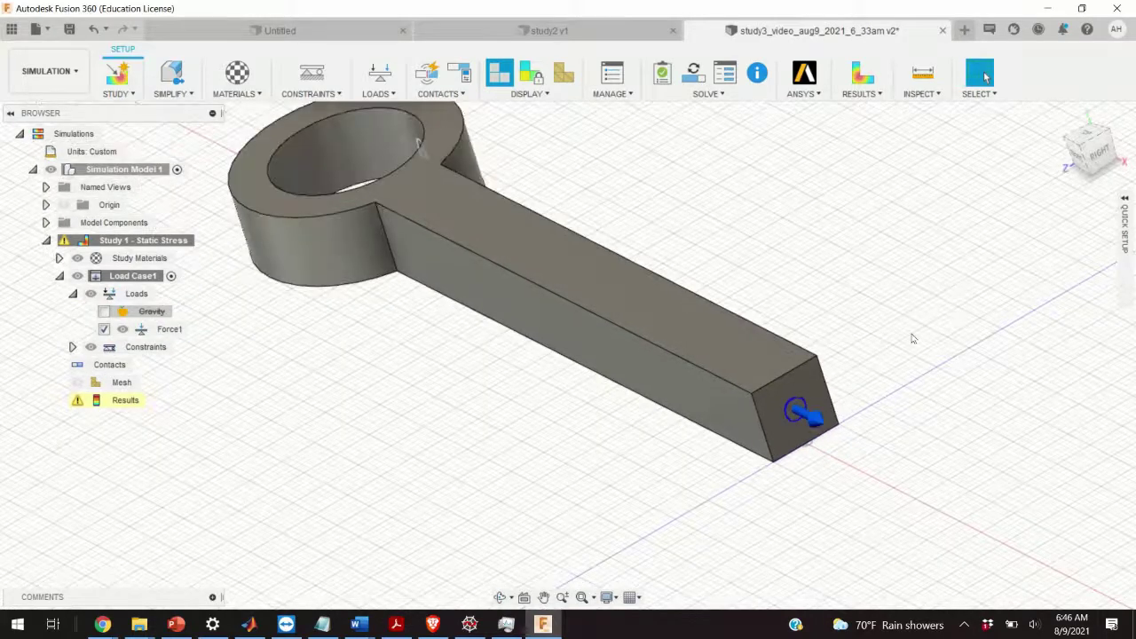
left_click(79, 402)
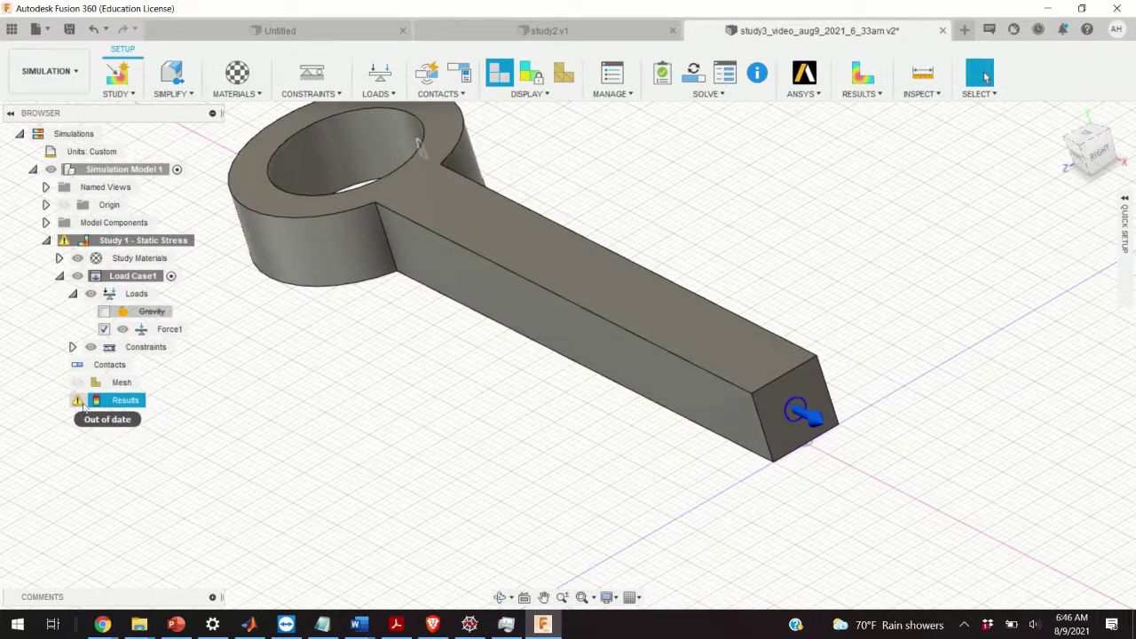
left_click(99, 402)
left_click(126, 401)
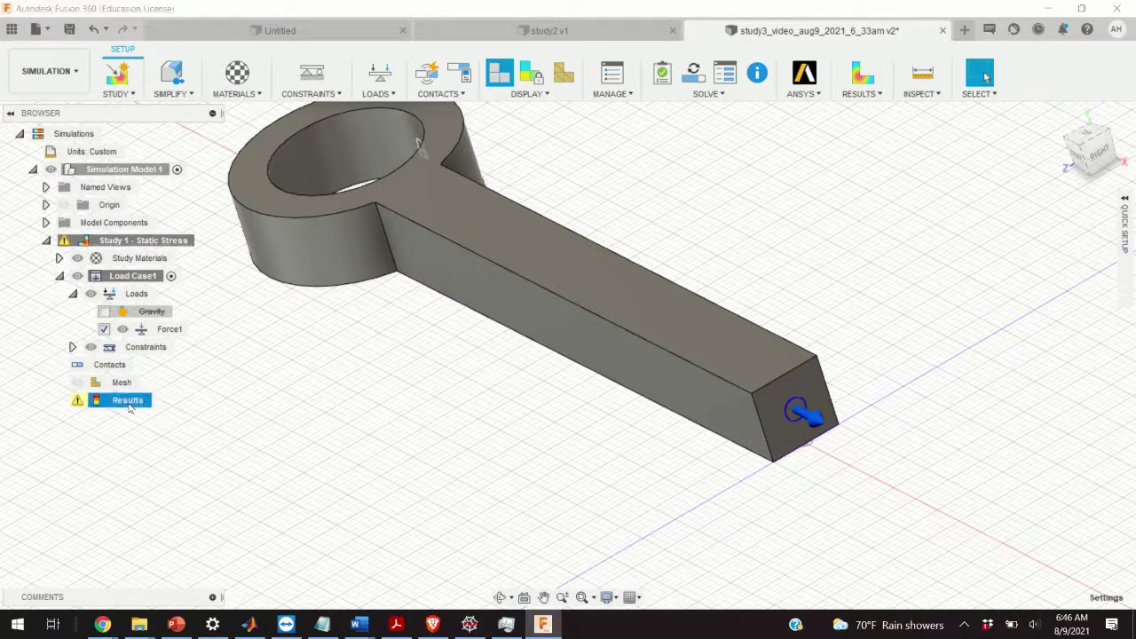
right_click(131, 406)
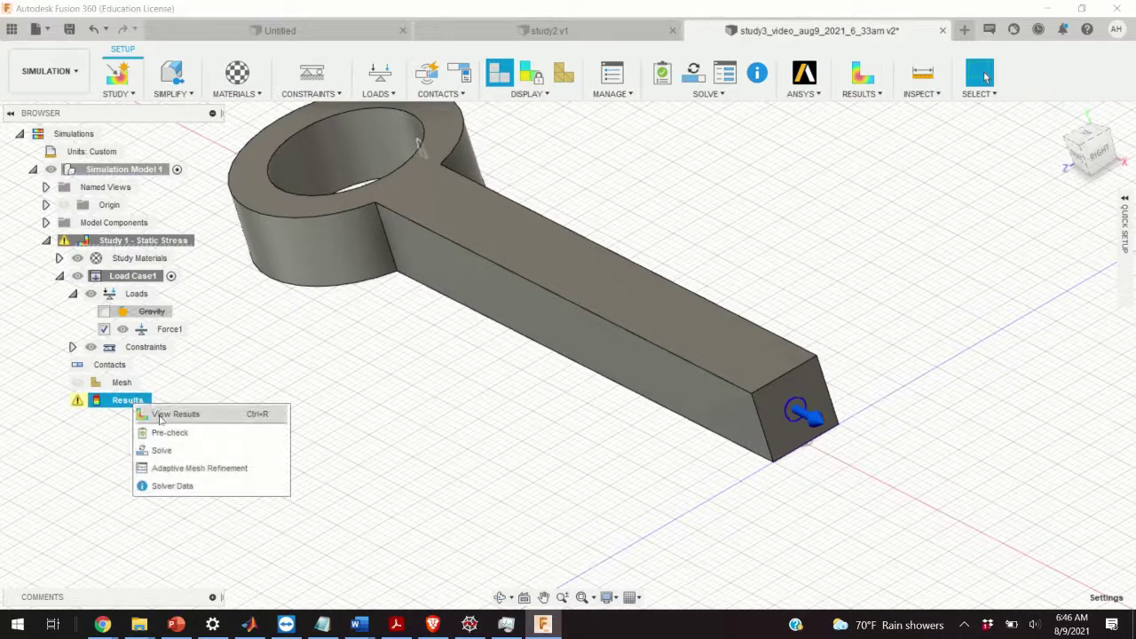
left_click(174, 433)
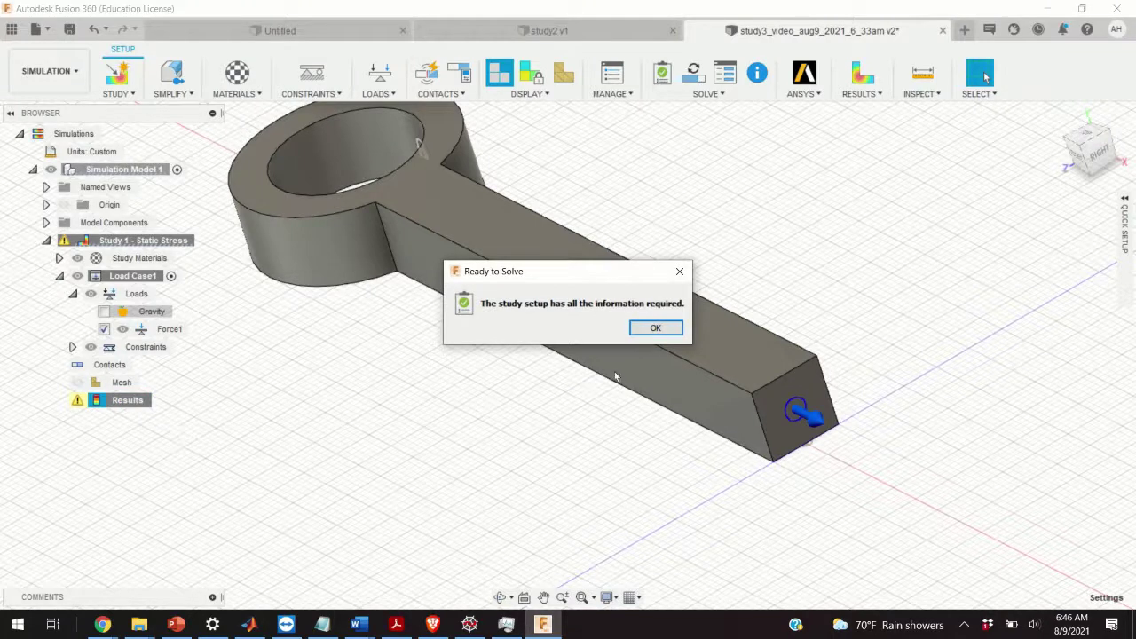
left_click(655, 328)
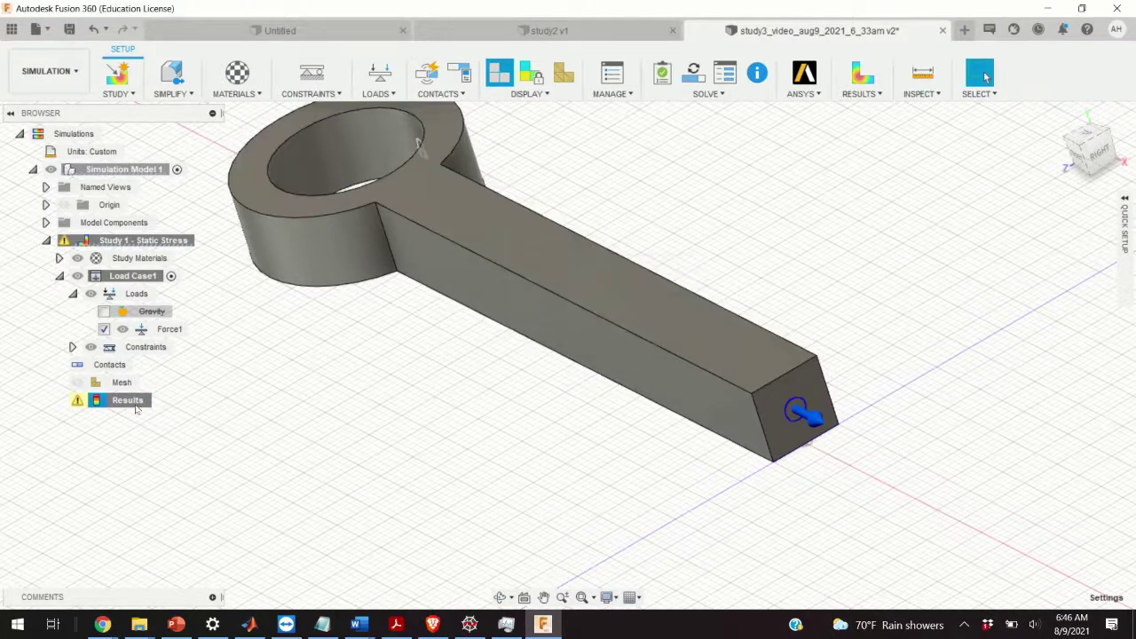
Solve Study 1 - Static Stress on the cloud and close the job status once it is complete.
right_click(136, 408)
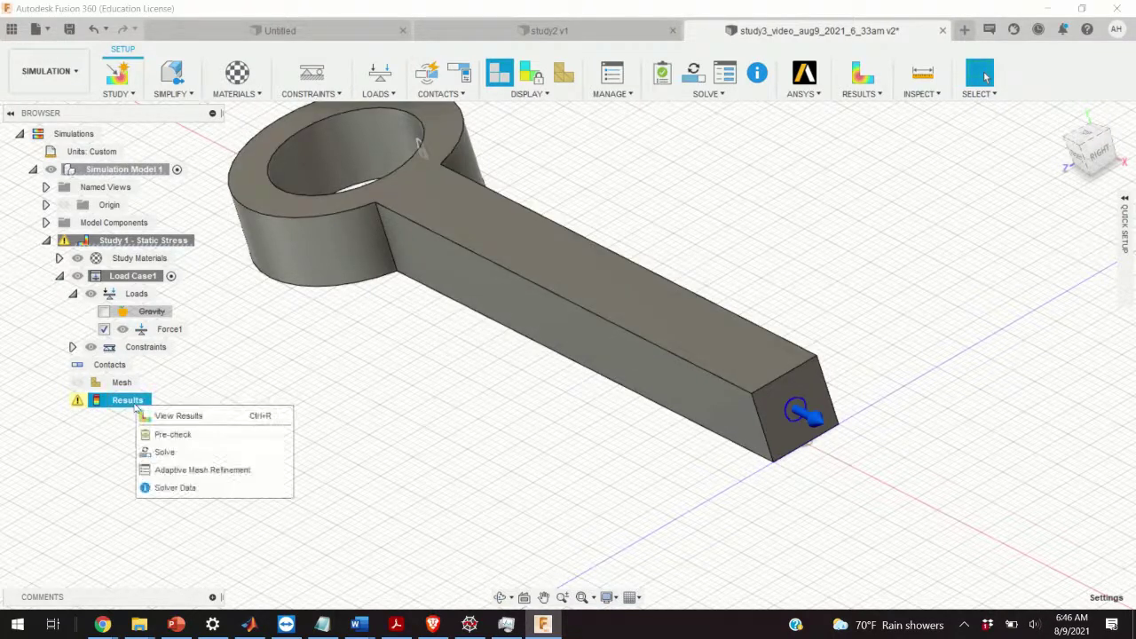
left_click(165, 452)
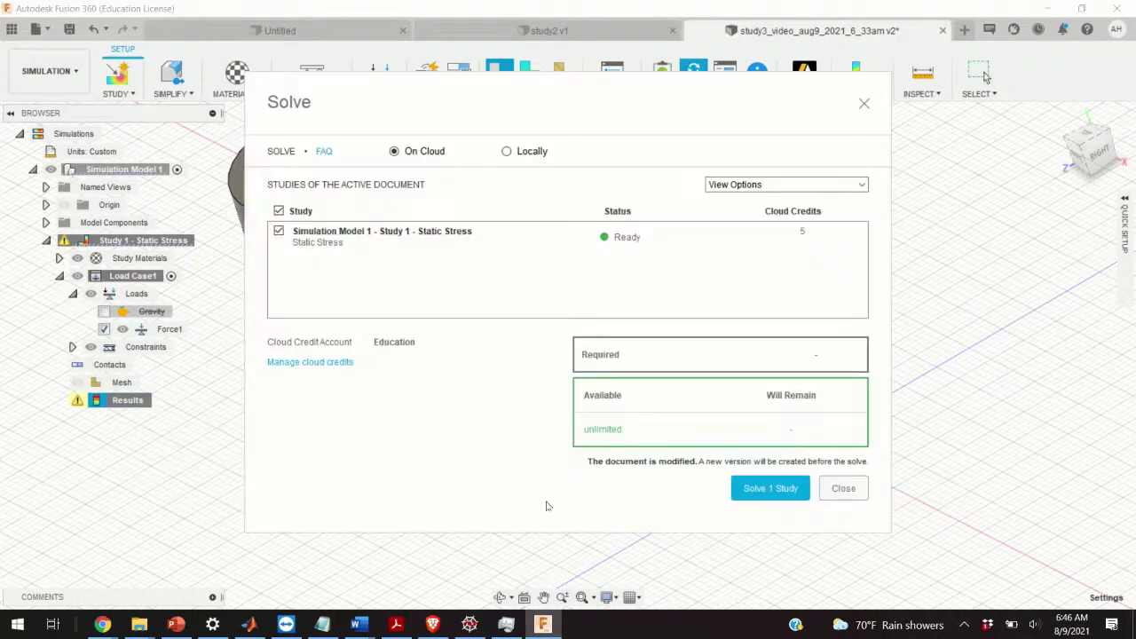
left_click(761, 489)
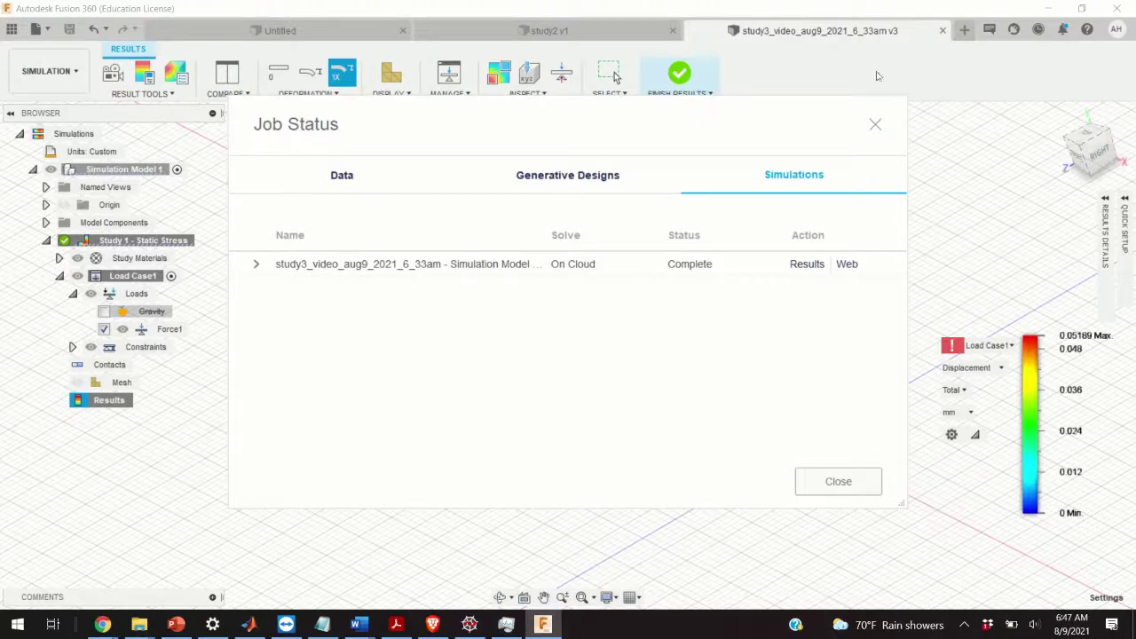
left_click(840, 491)
Switch the displayed results from displacement to Von Mises stress.
scroll(843, 422, "down", 2)
scroll(826, 421, "up", 3)
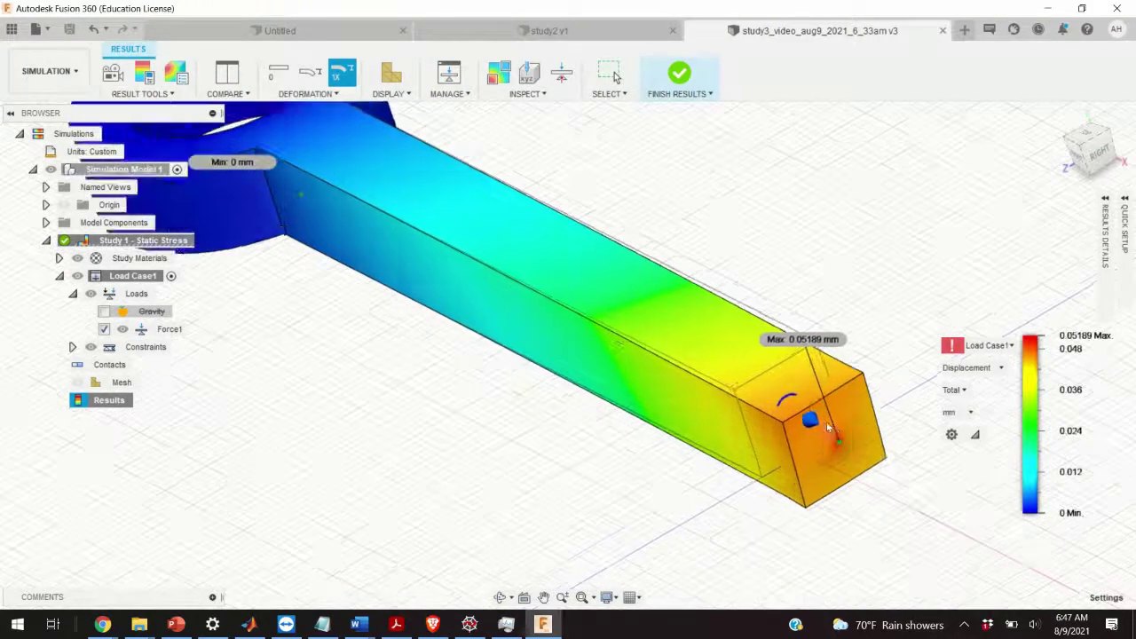
scroll(826, 421, "down", 3)
left_click(1001, 369)
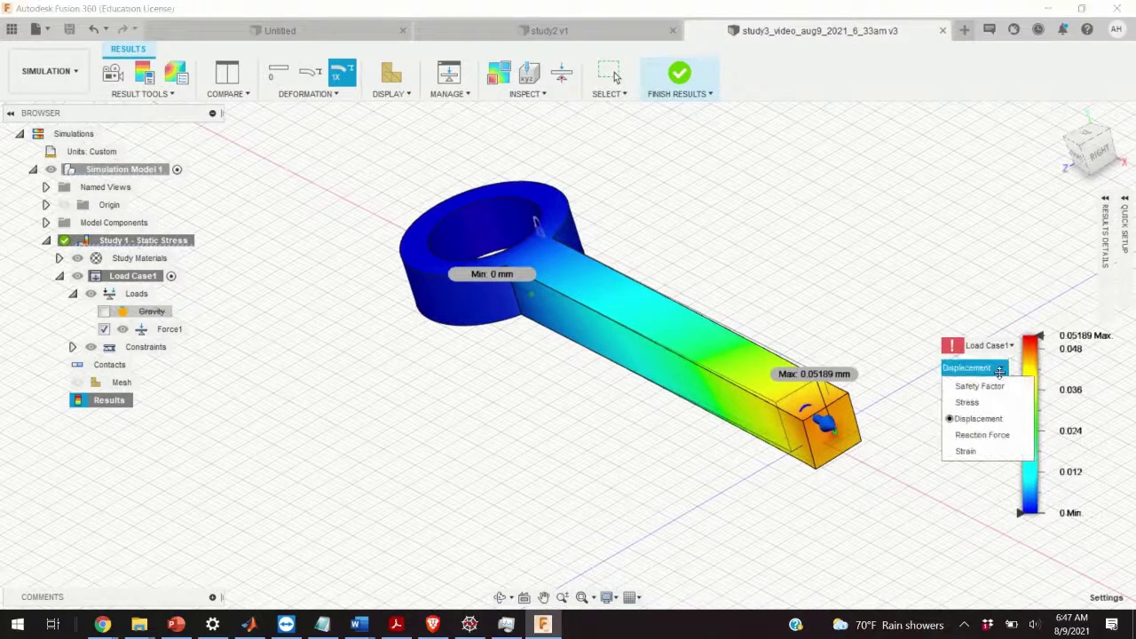
left_click(963, 400)
Examine the Von Mises stress concentration on the rod's loaded end face, up close and against the whole part.
scroll(861, 456, "down", 5)
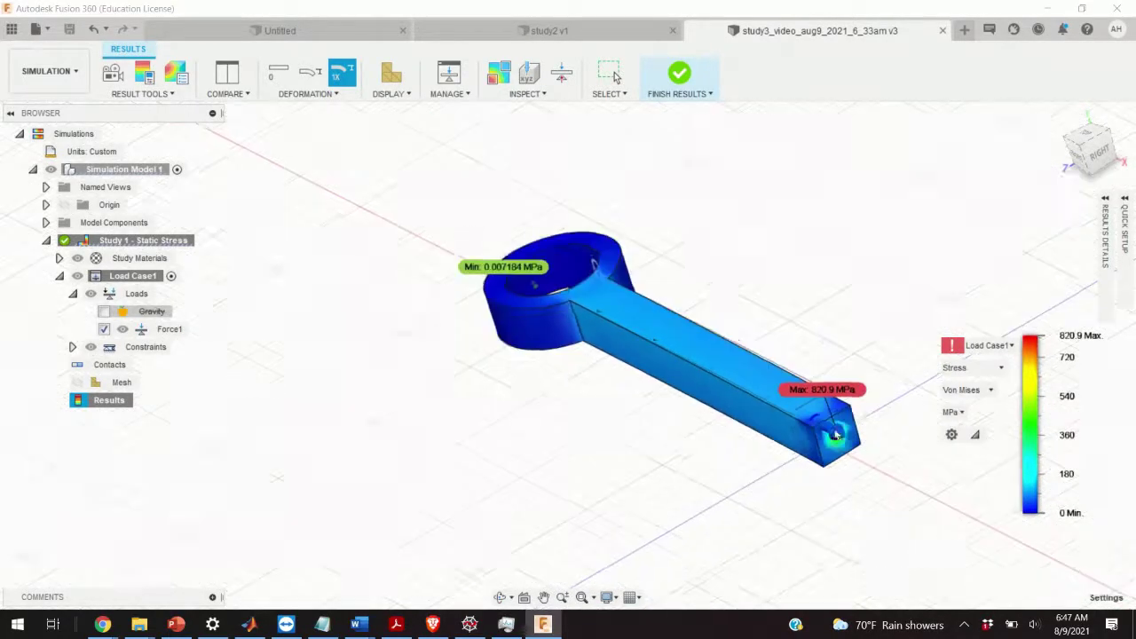
scroll(847, 440, "up", 5)
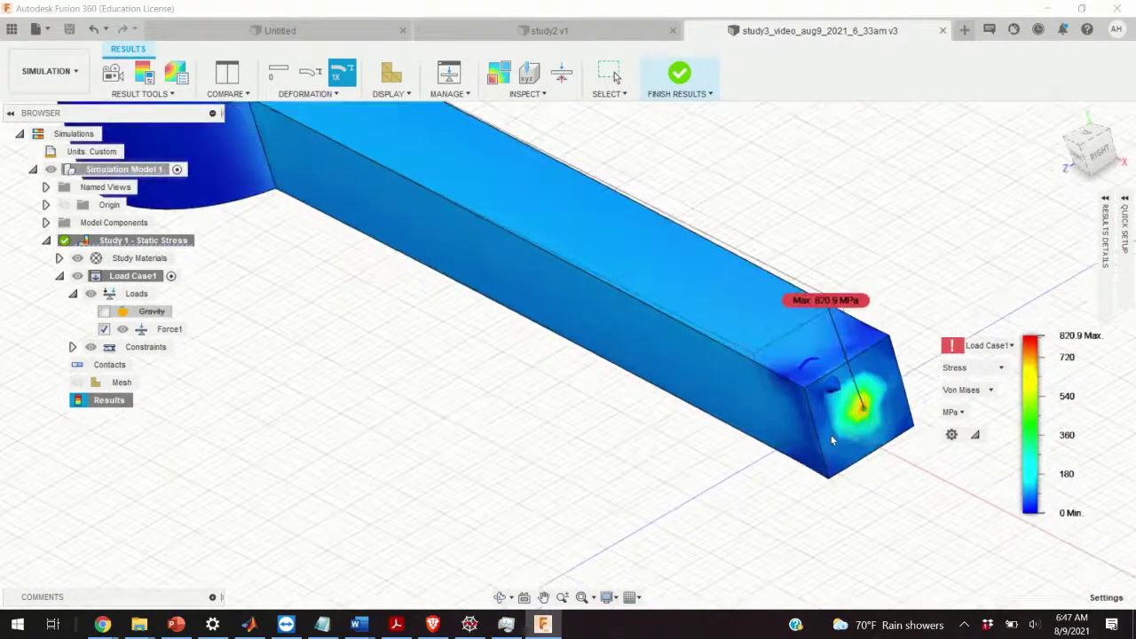
scroll(852, 440, "down", 4)
scroll(857, 440, "up", 8)
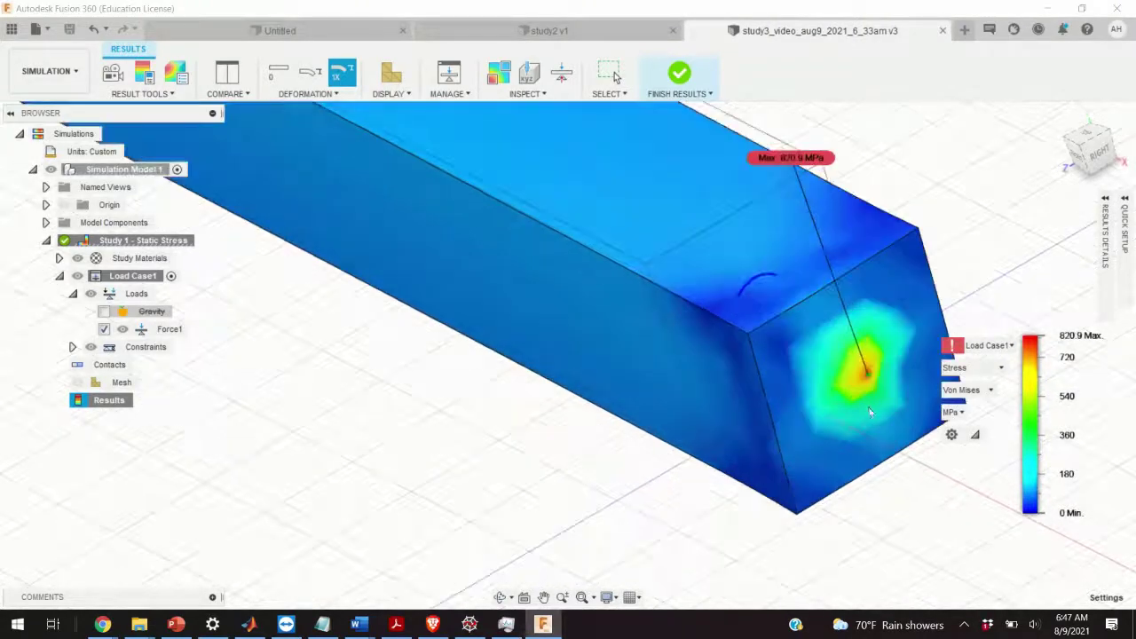
scroll(871, 377, "down", 8)
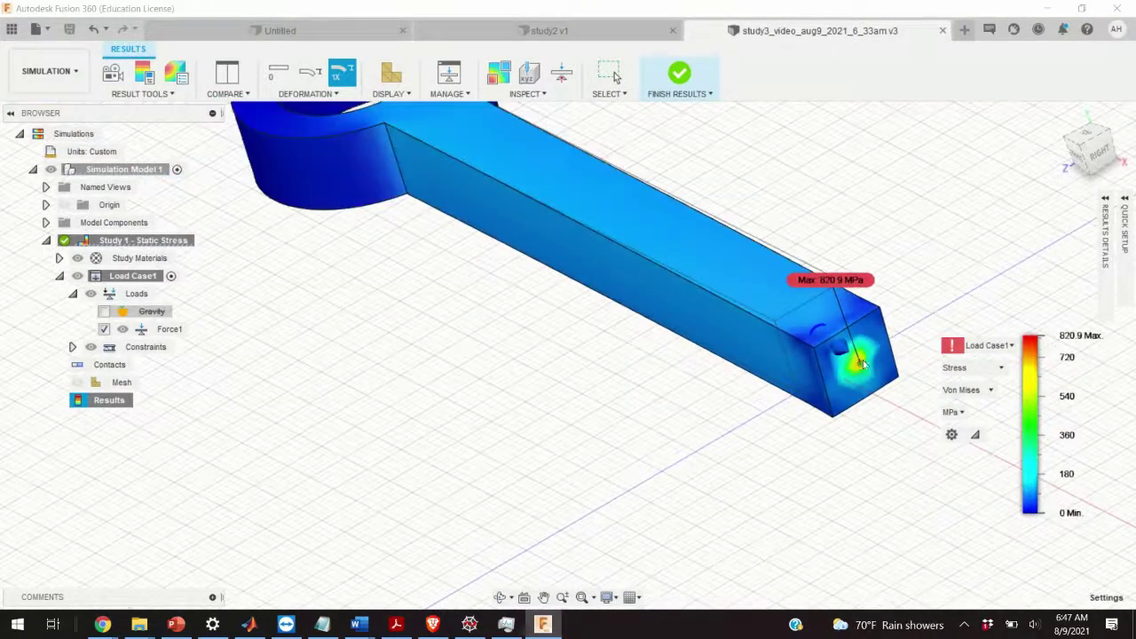
scroll(865, 366, "up", 3)
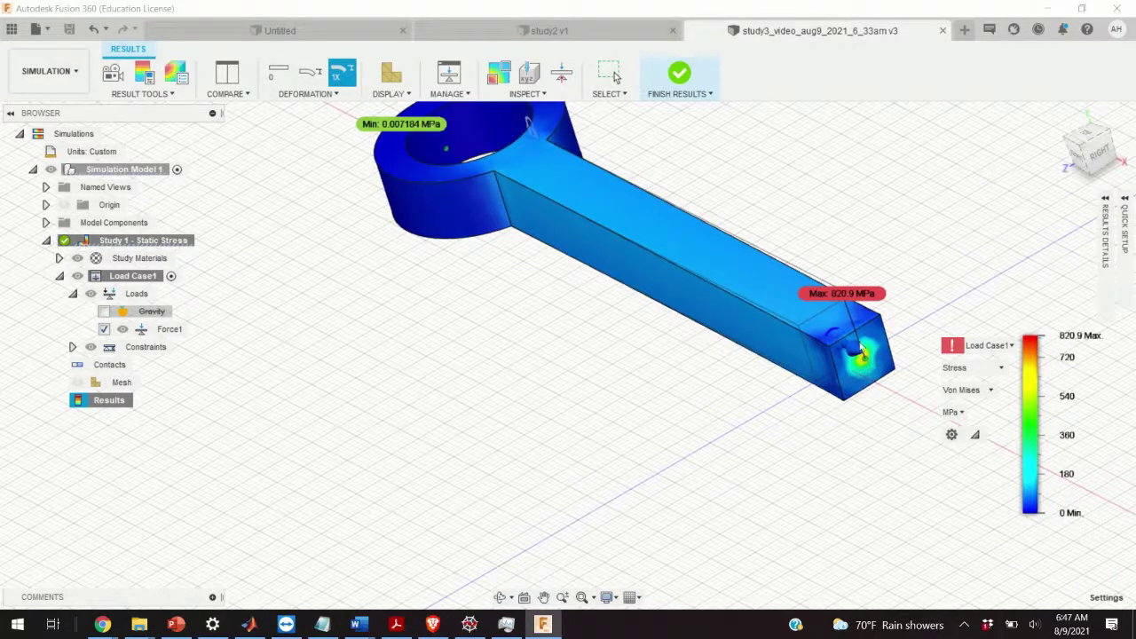
scroll(838, 350, "down", 4)
scroll(841, 350, "up", 6)
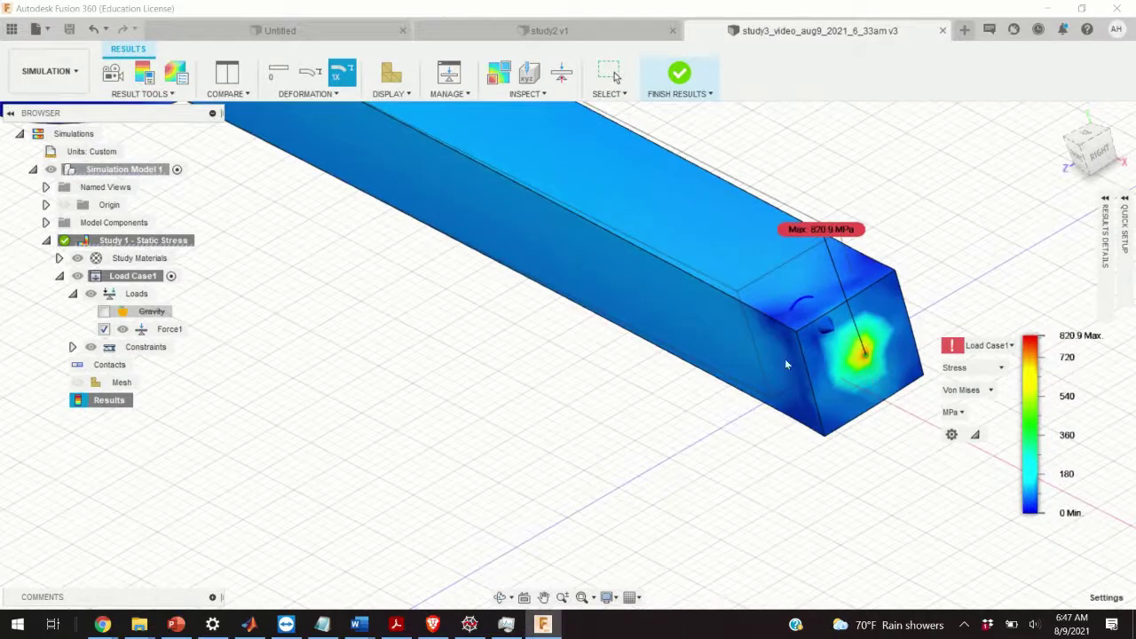
Edit Force1 to enlarge the radius of its circular load area on the rod's end face.
left_click(196, 329)
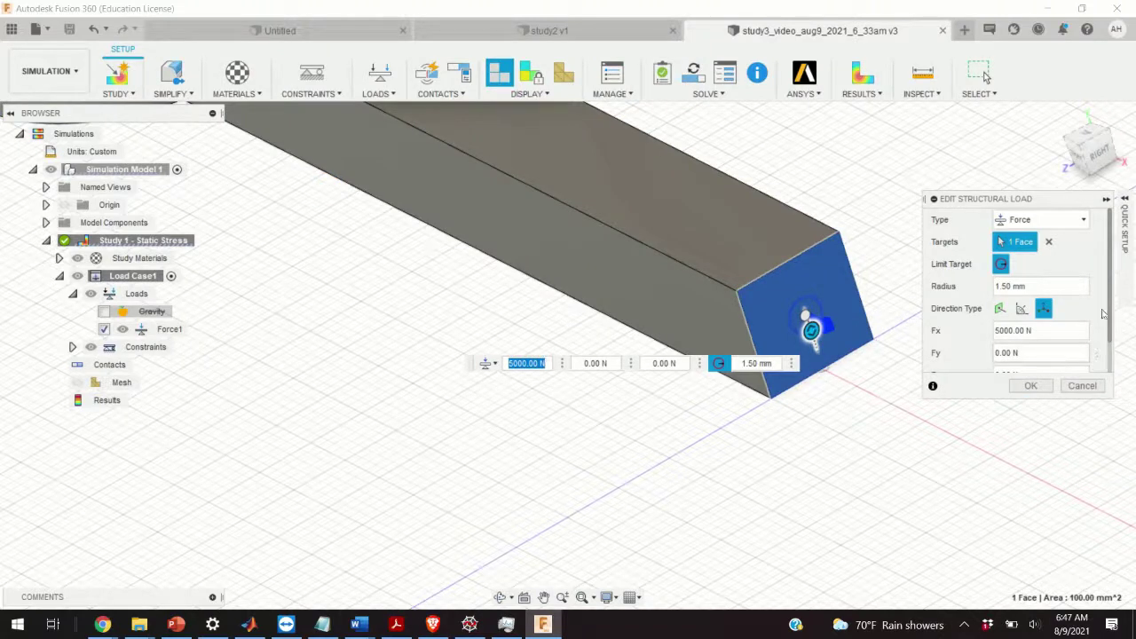
left_click_drag(1110, 328, 1110, 353)
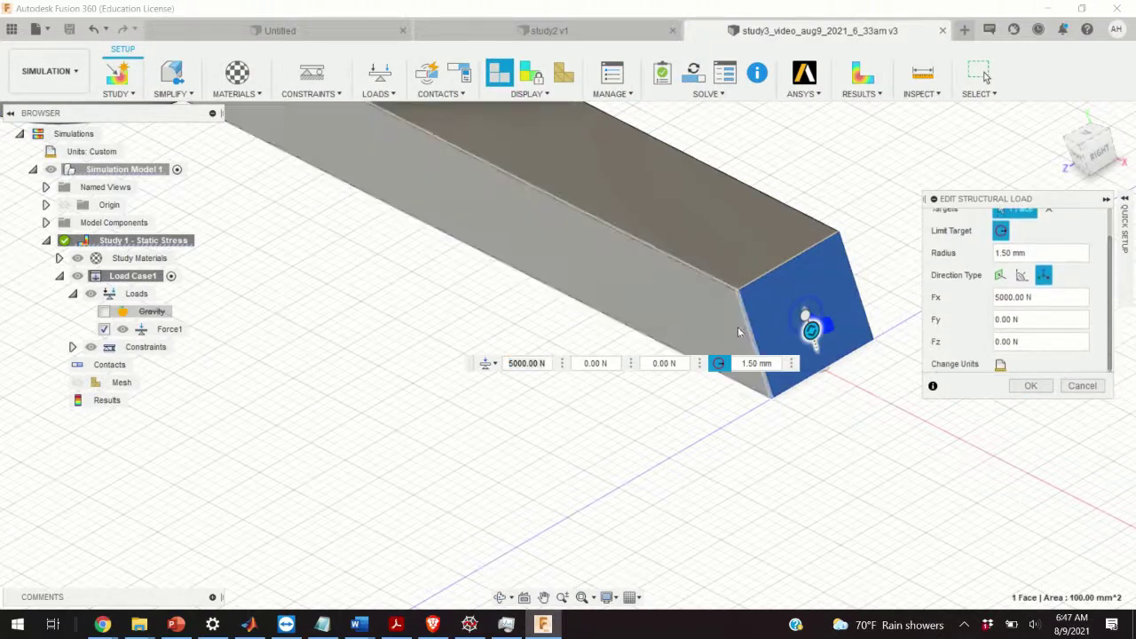
left_click(754, 363)
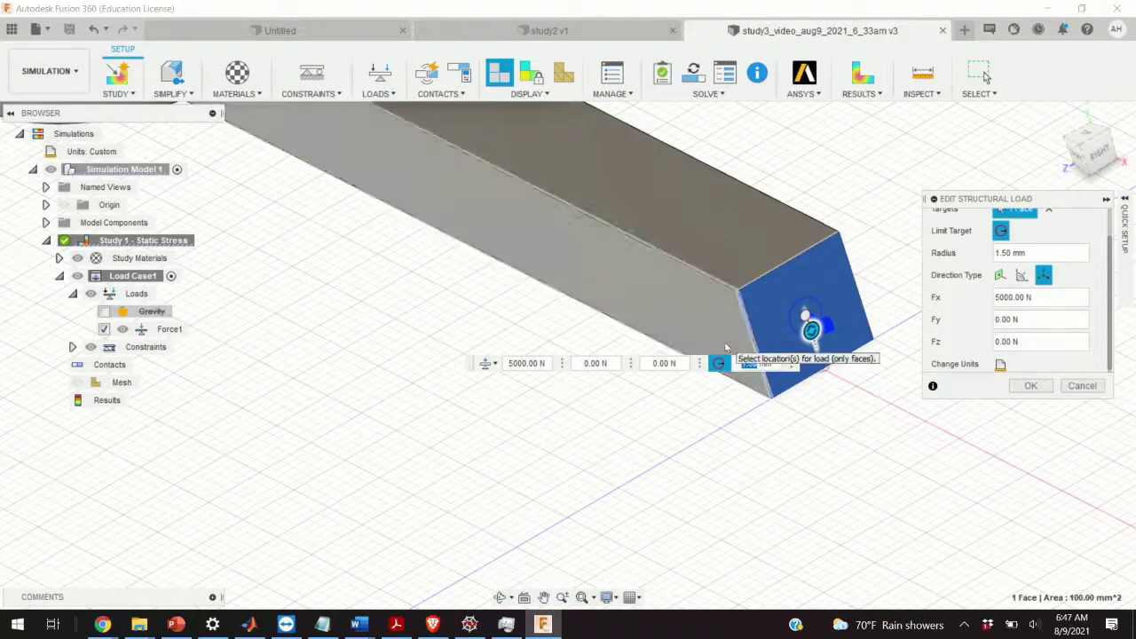
key("Return")
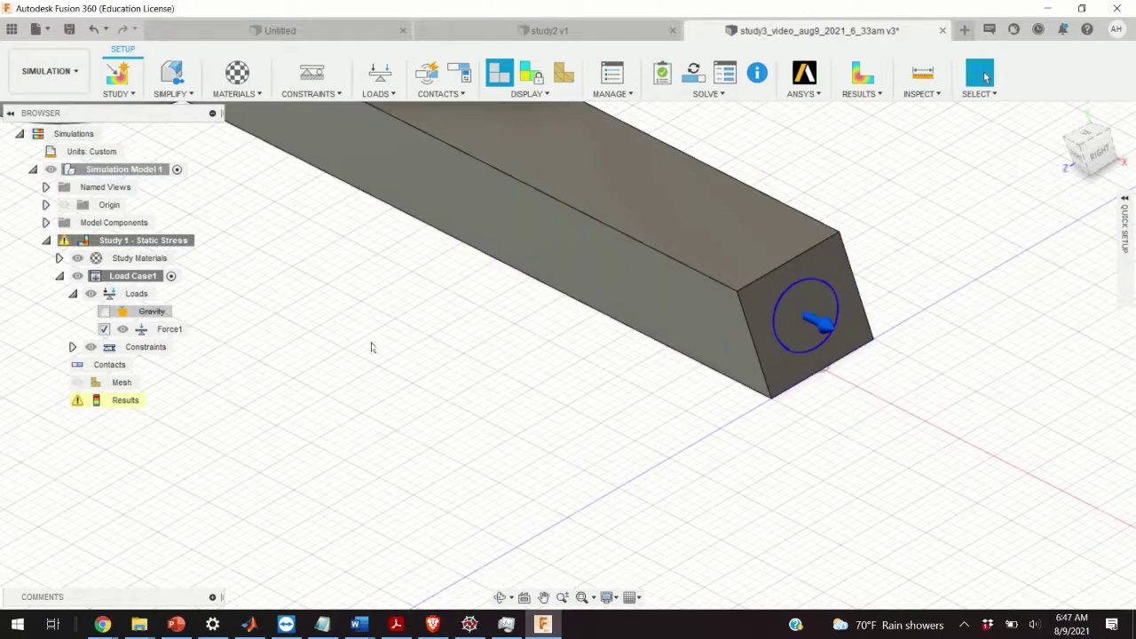
Pre-check the study with the enlarged load area and solve it on the cloud.
left_click(118, 401)
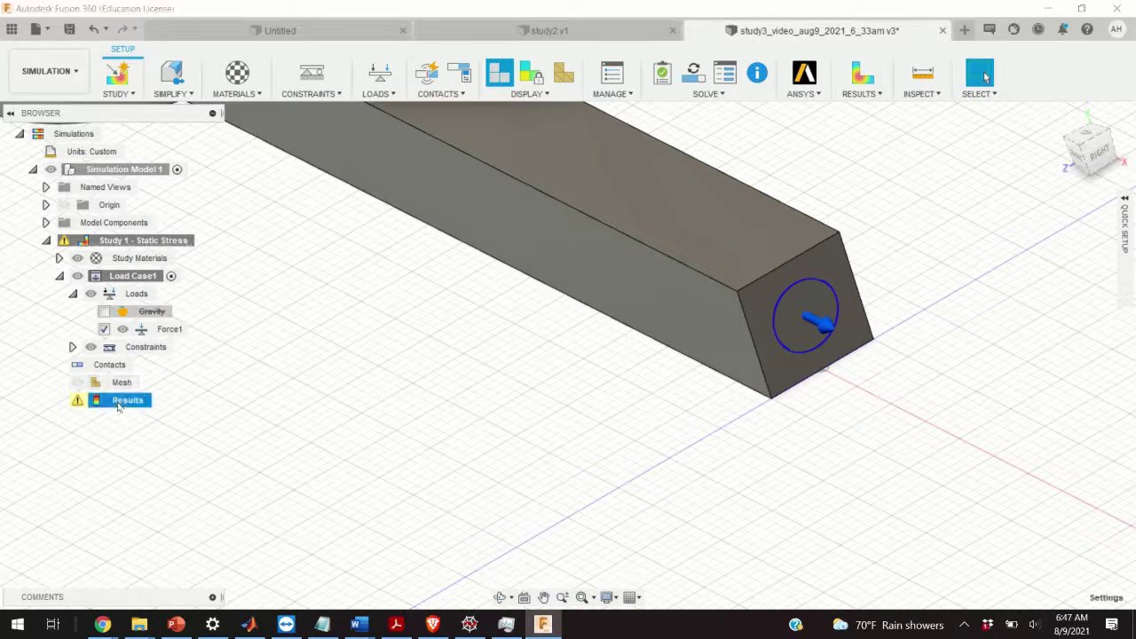
right_click(126, 406)
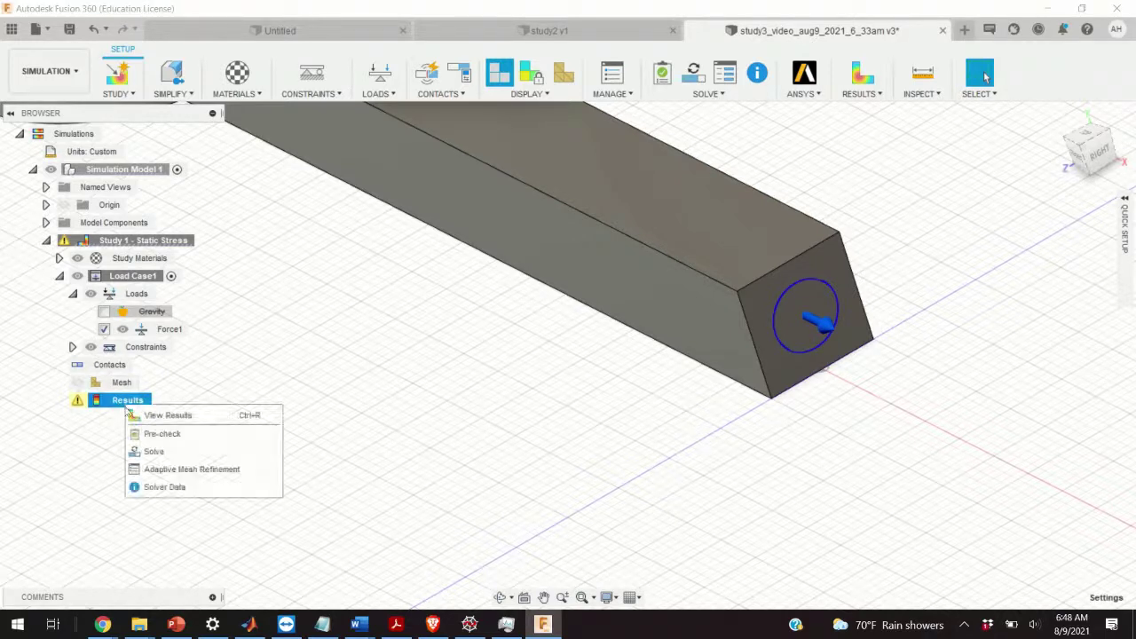
left_click(168, 435)
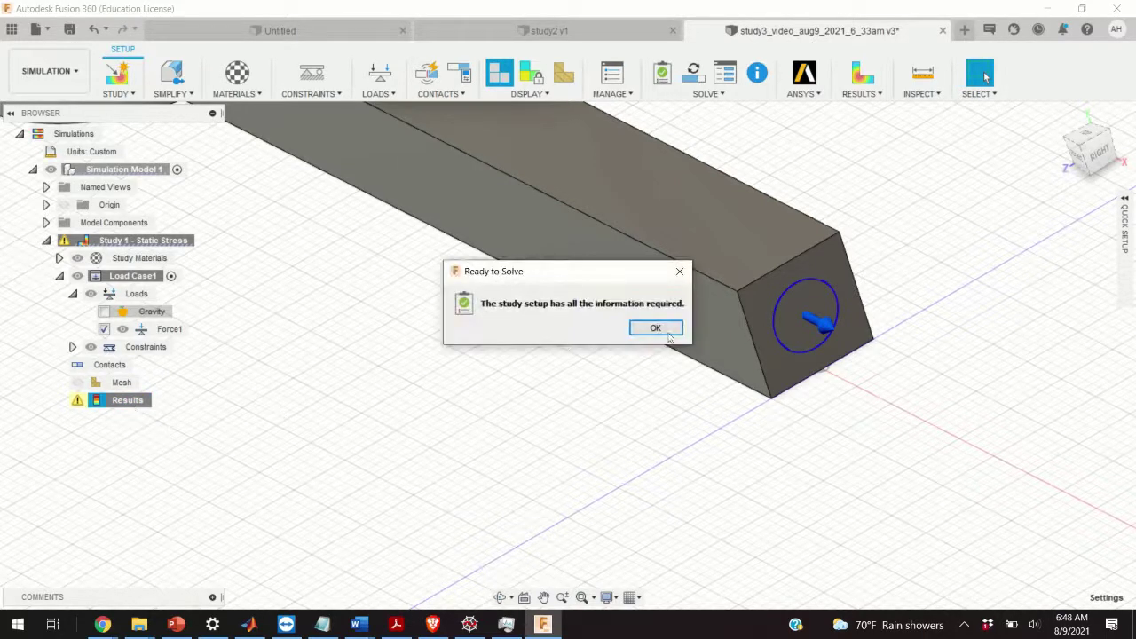
left_click(657, 326)
right_click(149, 402)
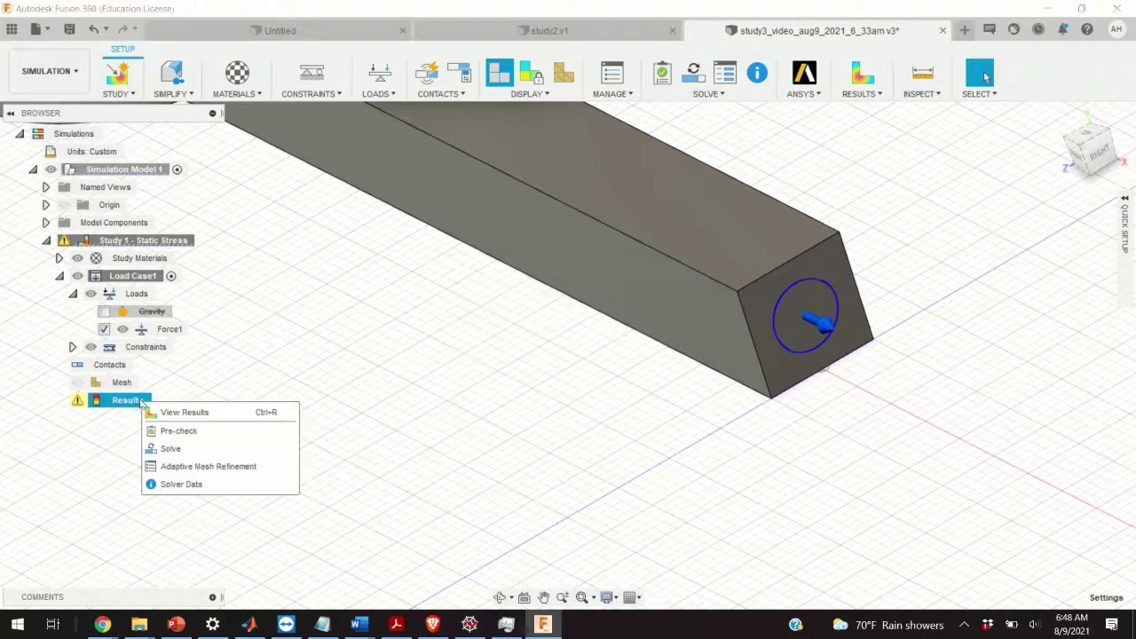
left_click(192, 447)
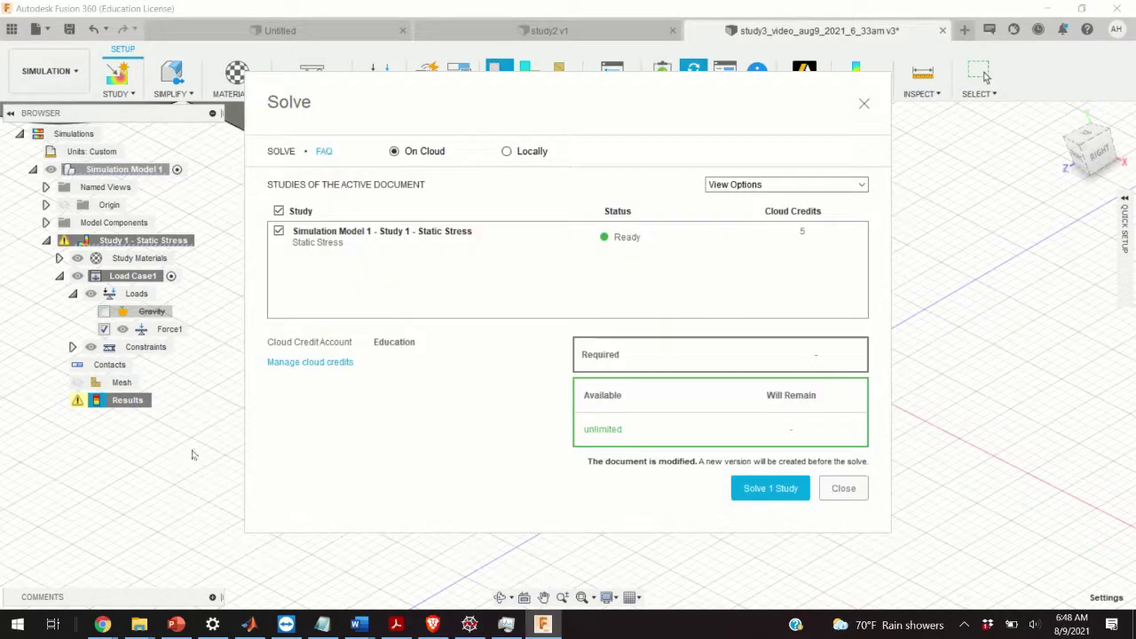
left_click(774, 488)
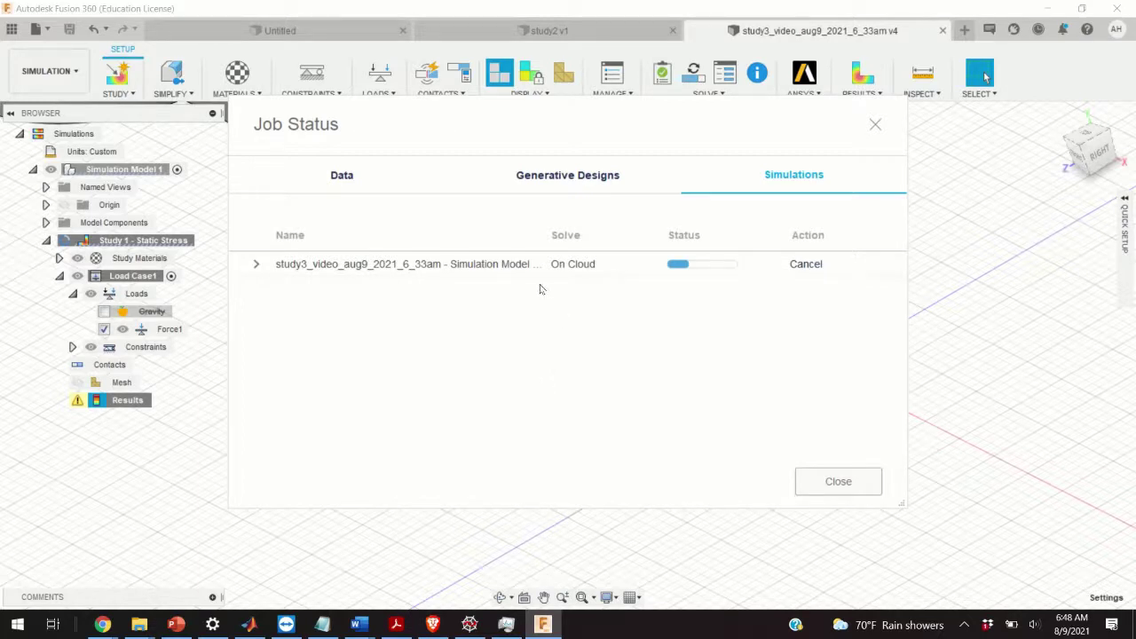
left_click(859, 484)
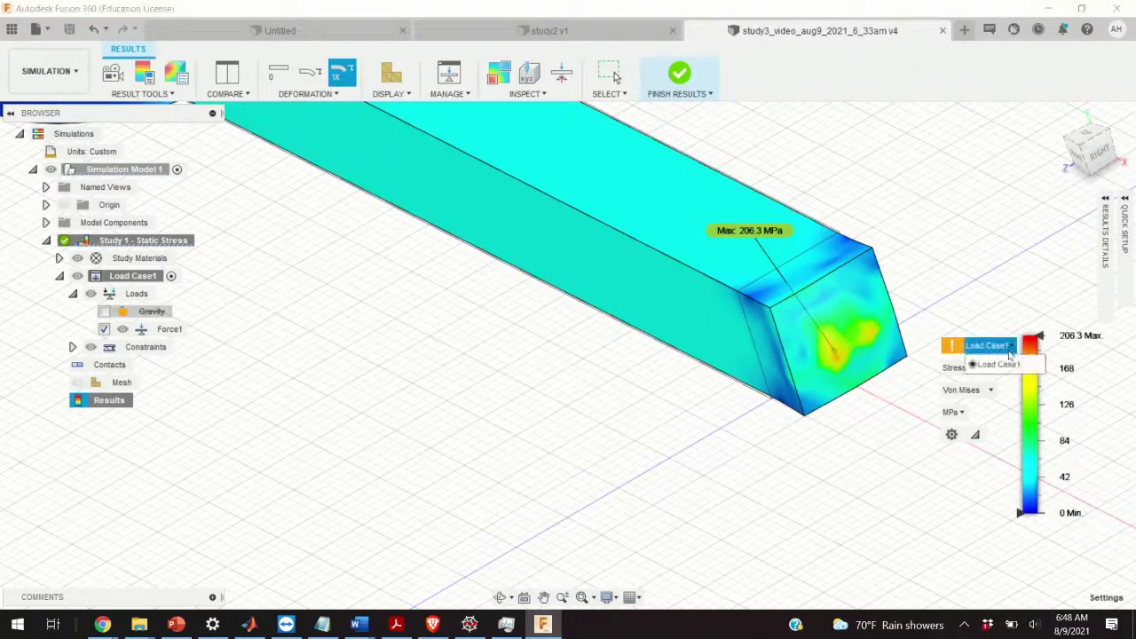
Examine the updated Von Mises stress distribution at the loaded end face and along the rod to the ring.
left_click(976, 367)
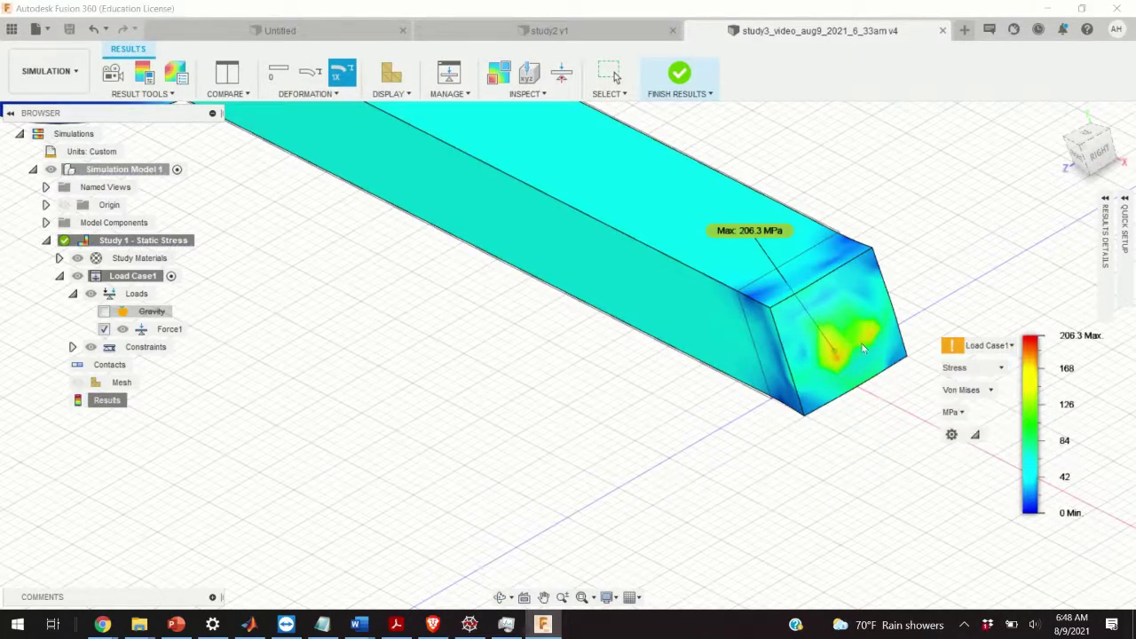
scroll(861, 343, "down", 5)
scroll(830, 343, "up", 10)
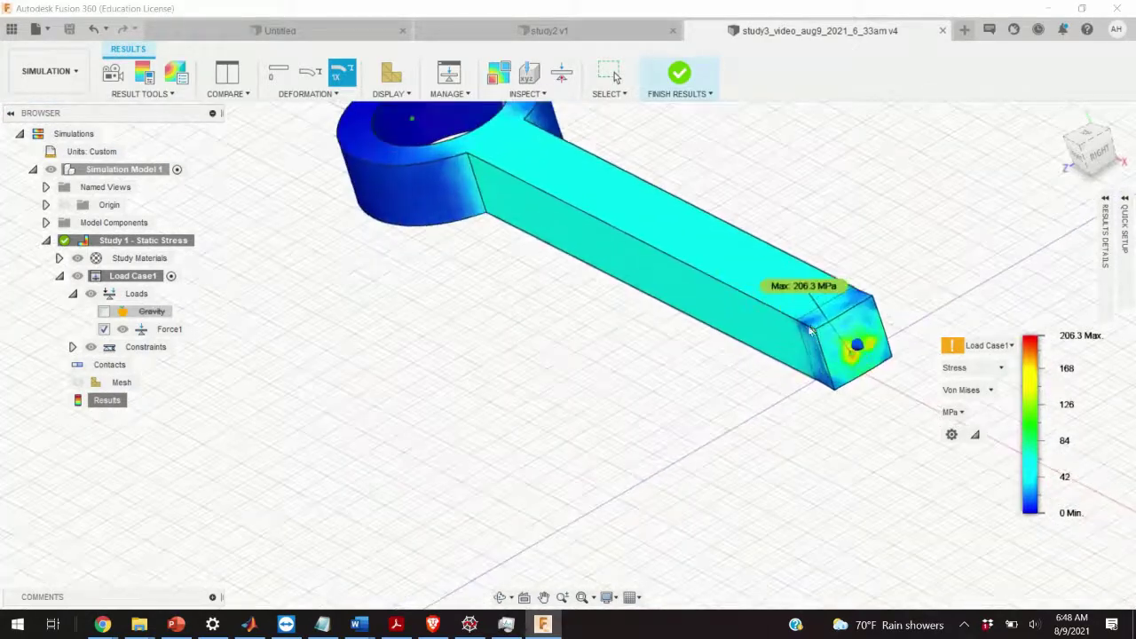
scroll(886, 337, "down", 4)
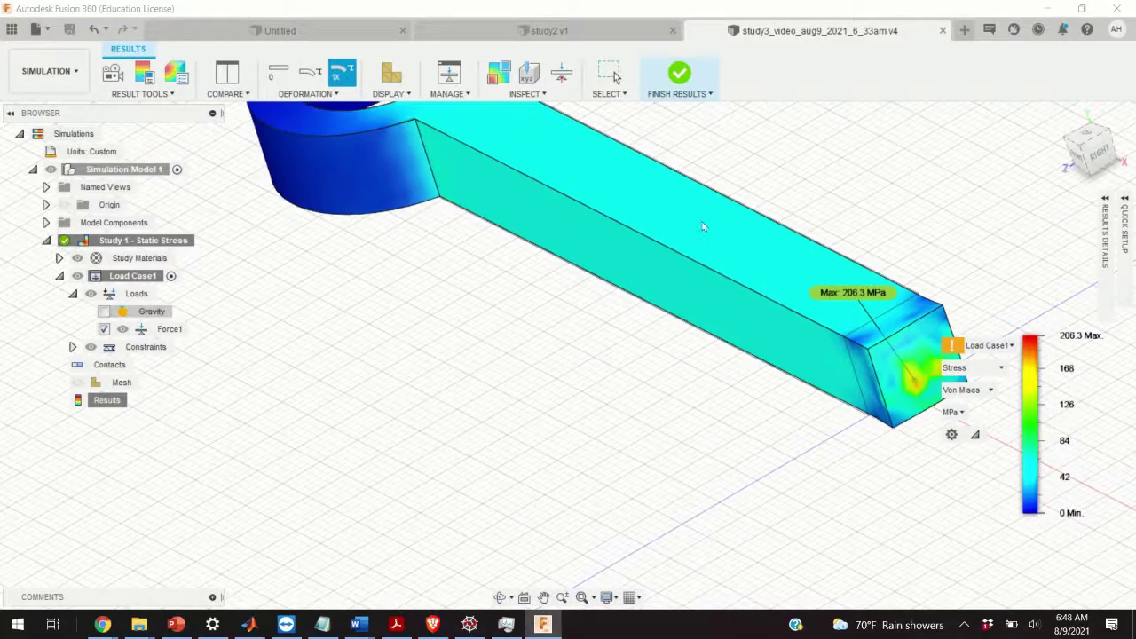
scroll(701, 226, "down", 6)
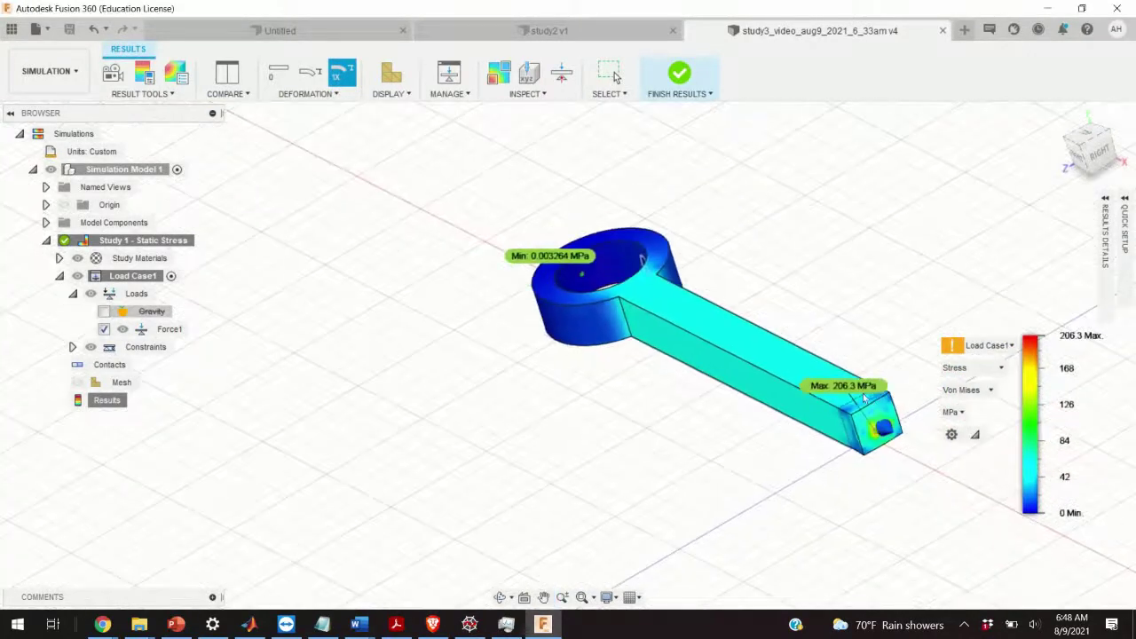
scroll(864, 399, "up", 6)
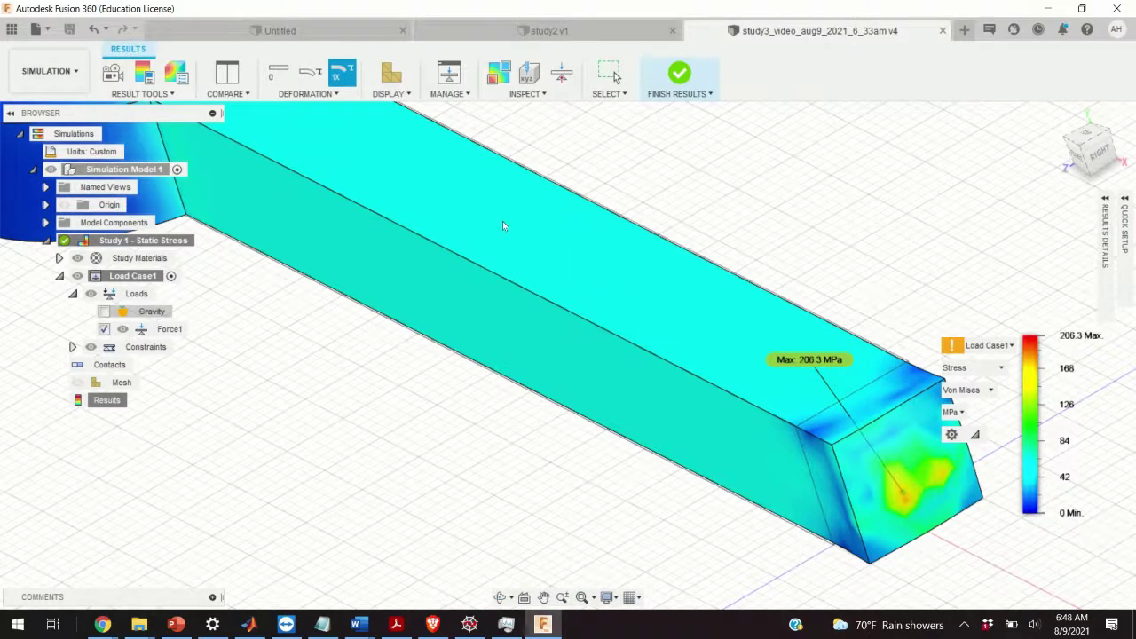
scroll(503, 225, "down", 5)
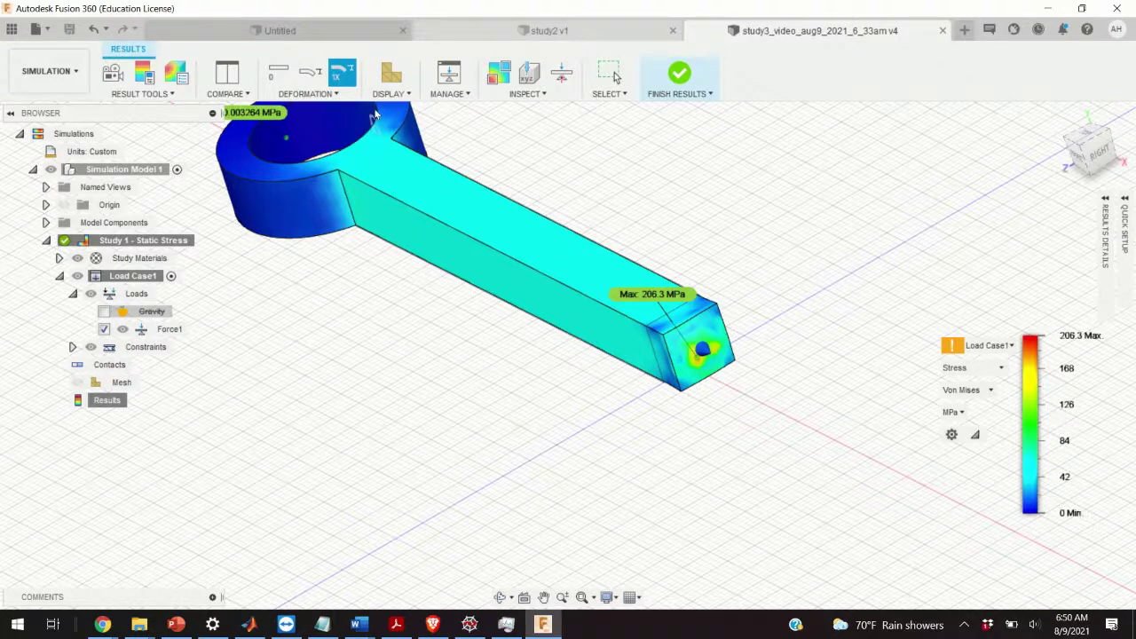
Create a slice plane on the rod's loaded end face and offset it -42 mm in Z to section the shank.
left_click(544, 96)
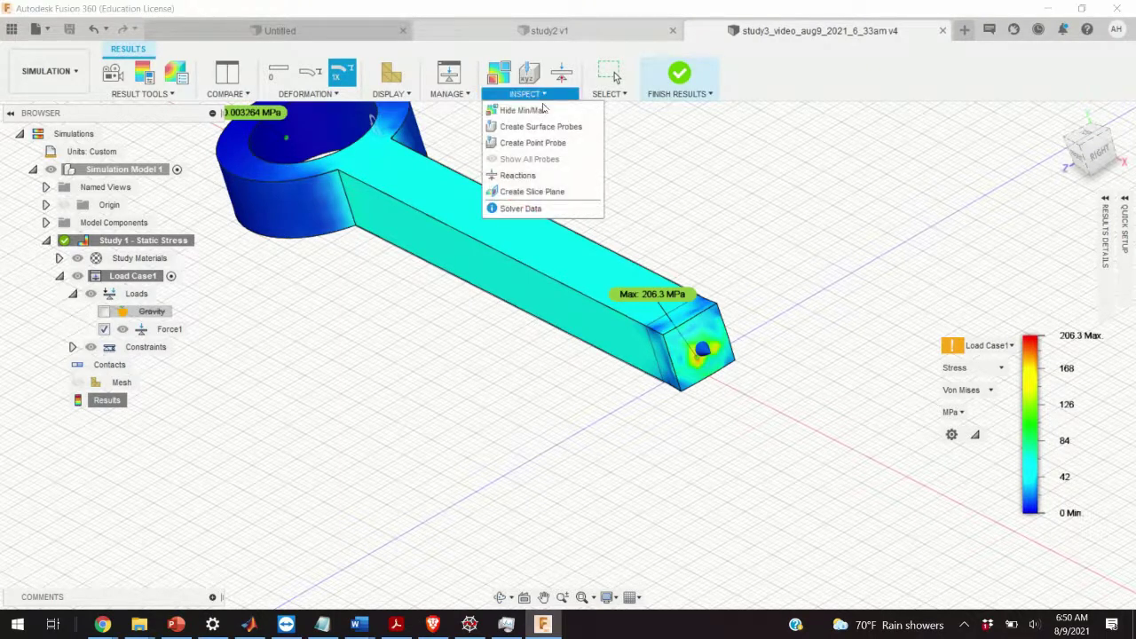
left_click(535, 193)
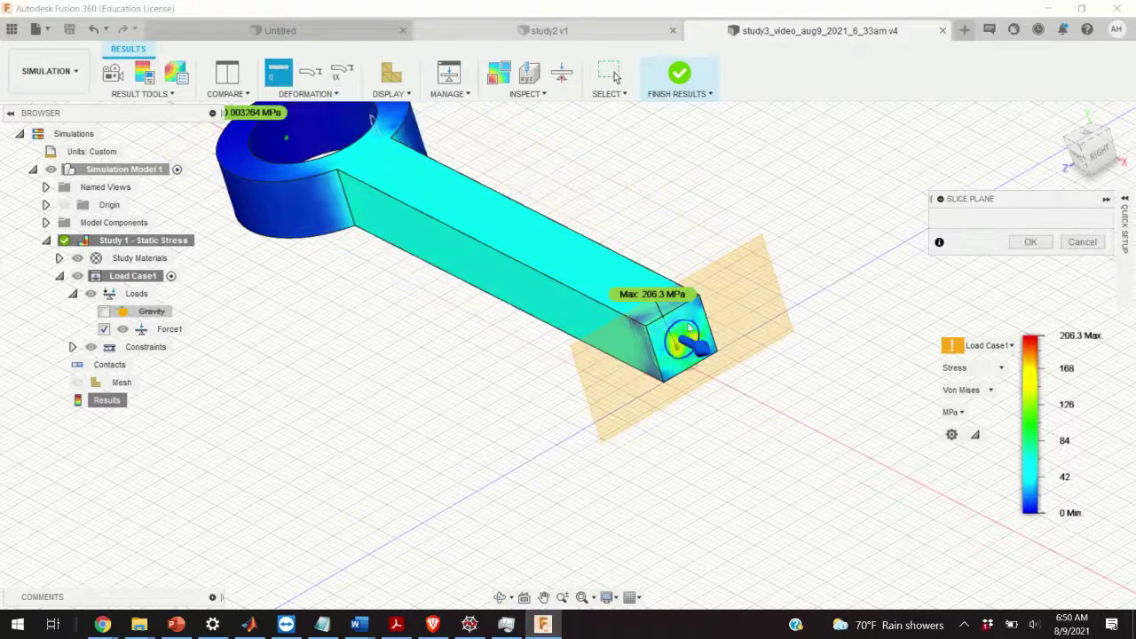
left_click(706, 328)
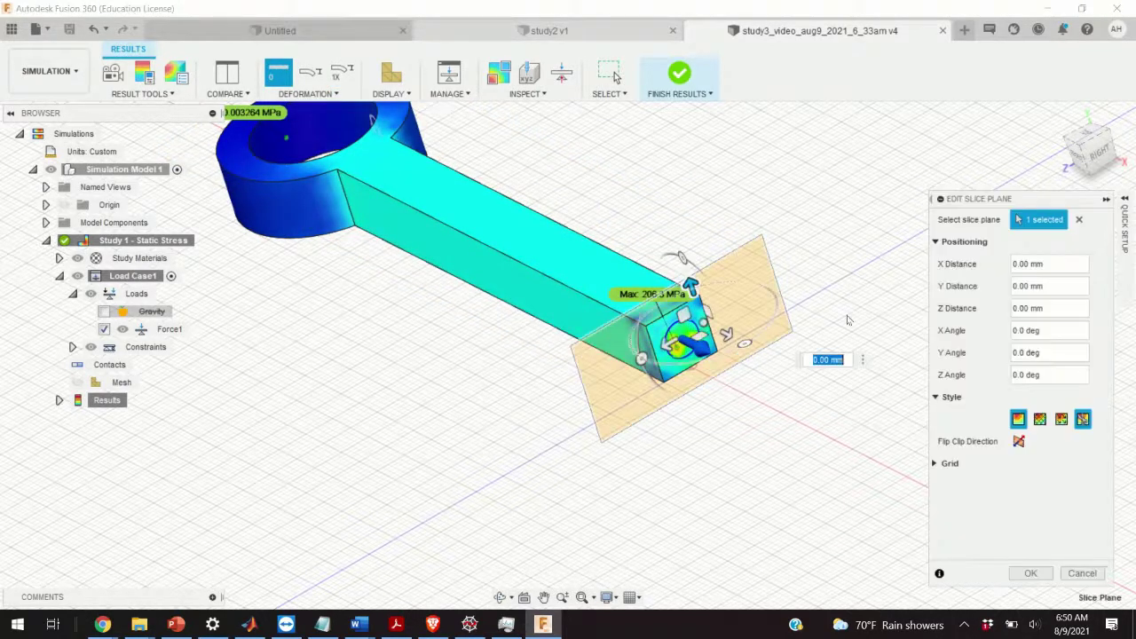
scroll(723, 346, "up", 5)
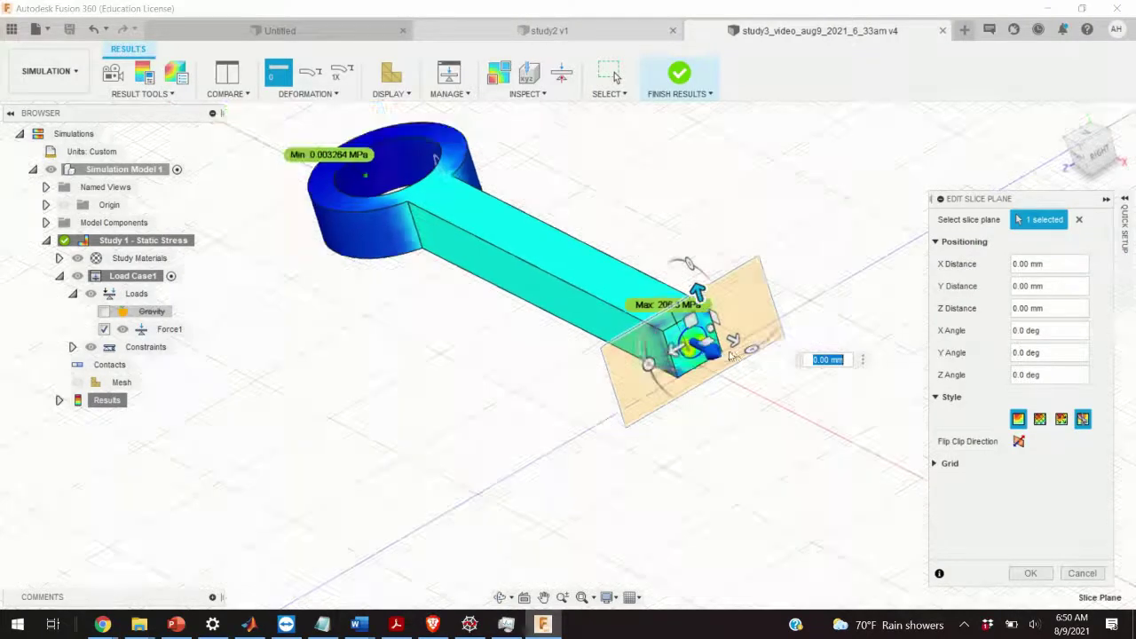
left_click_drag(713, 316, 405, 157)
scroll(405, 157, "down", 5)
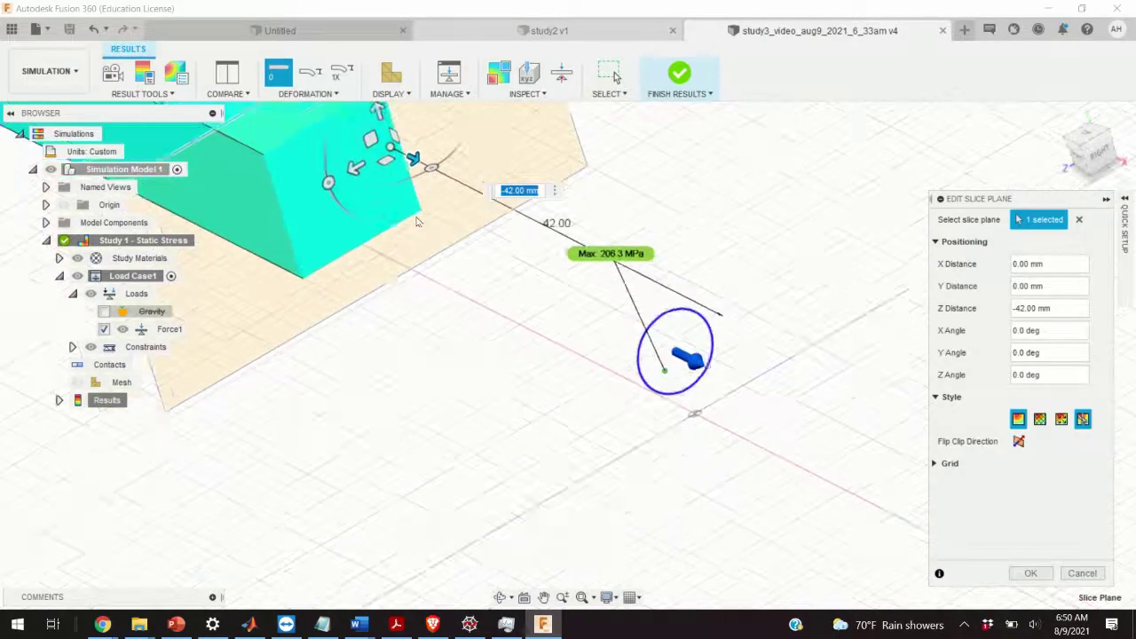
Move the slice plane toward the loaded end to a Z distance of -37 mm.
scroll(477, 272, "up", 3)
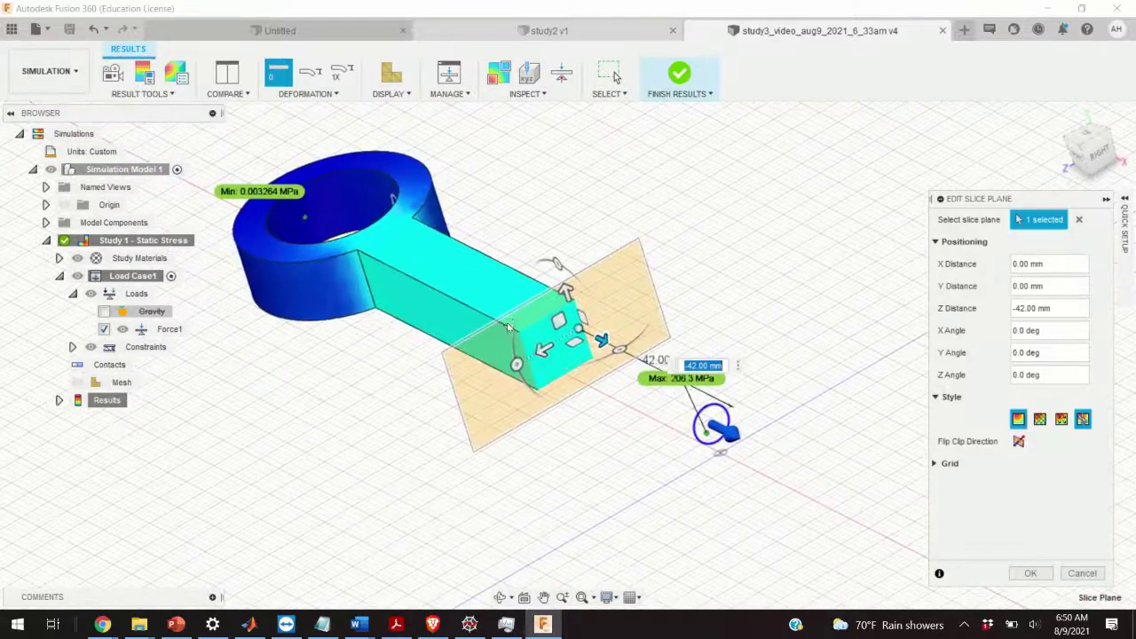
scroll(530, 316, "up", 4)
scroll(530, 315, "up", 2)
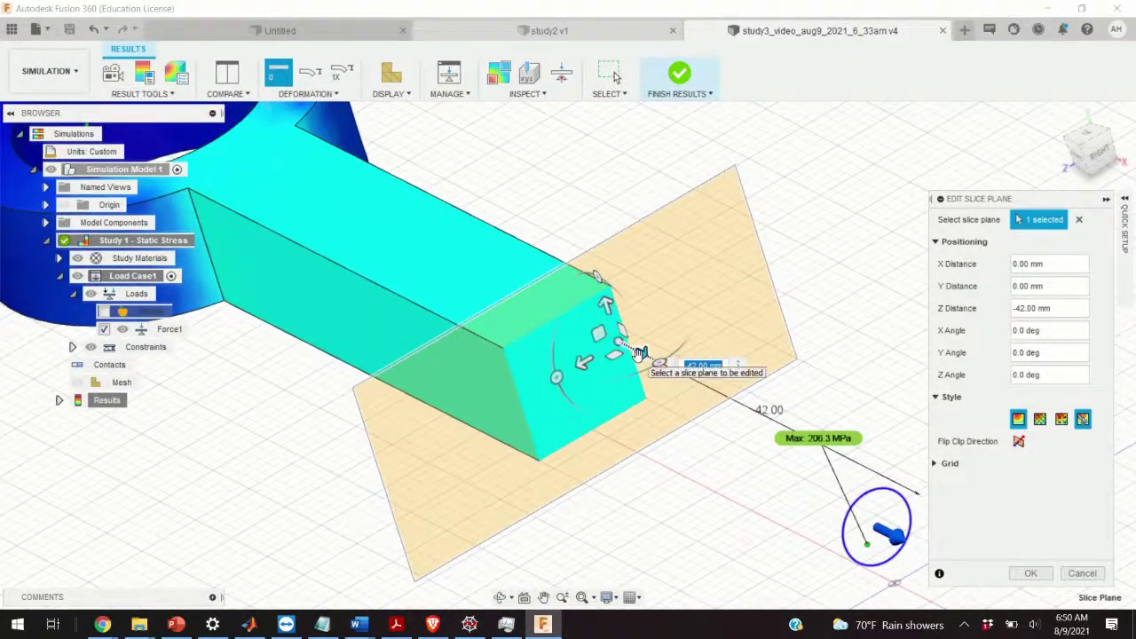
left_click_drag(637, 353, 665, 413)
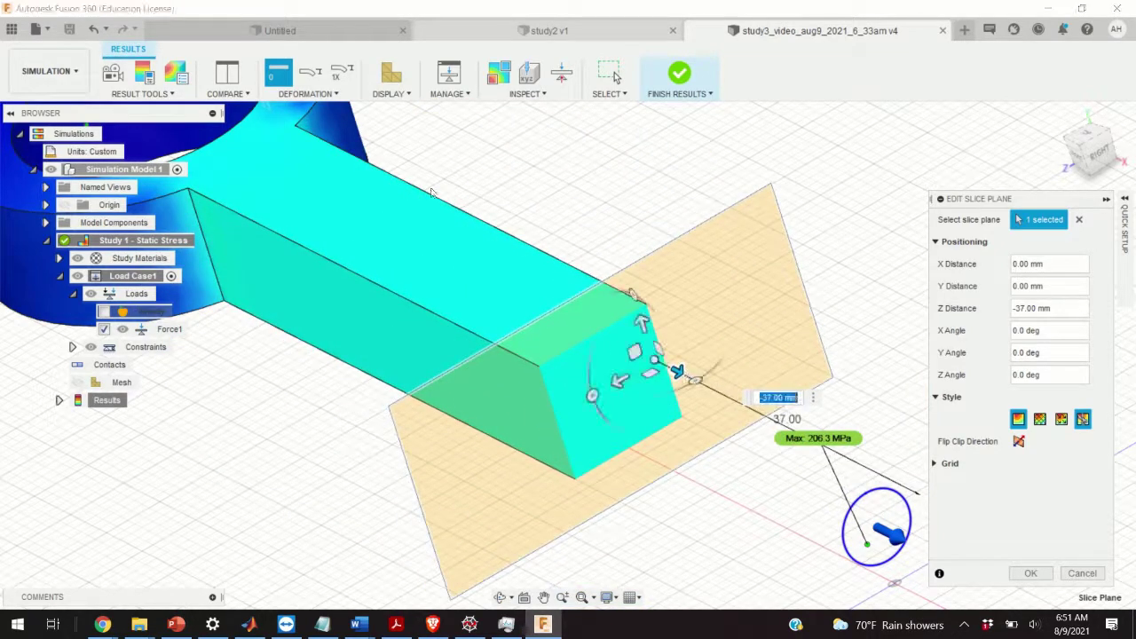
Probe the Von Mises stress on the upper surface of the sectioned rod and open the Reactions results.
left_click(543, 97)
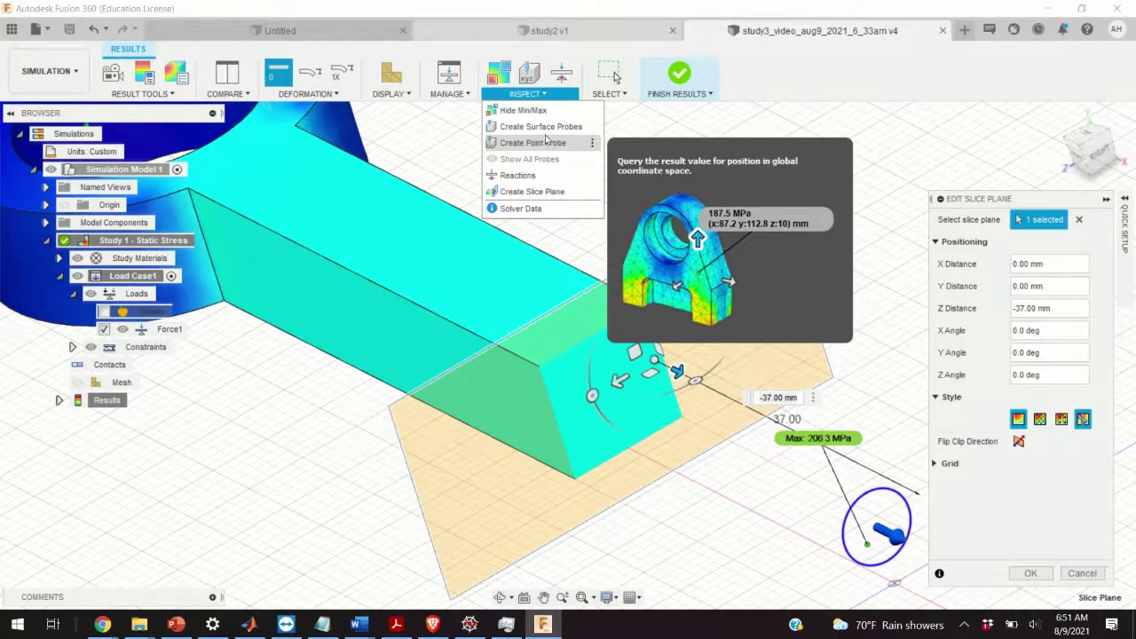
left_click(539, 126)
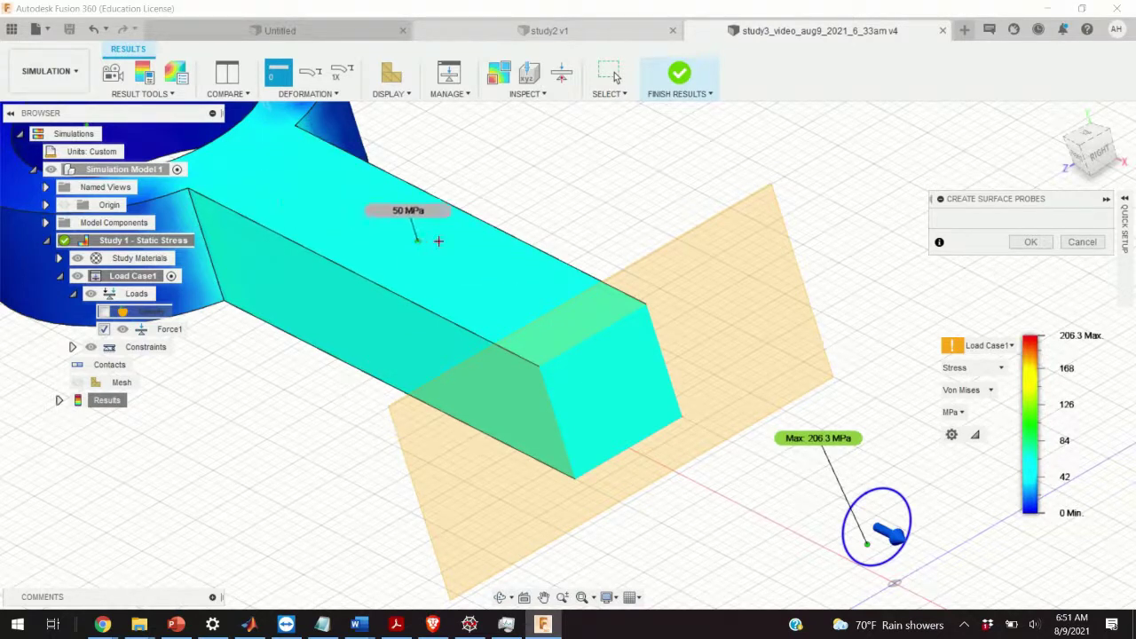
left_click(537, 93)
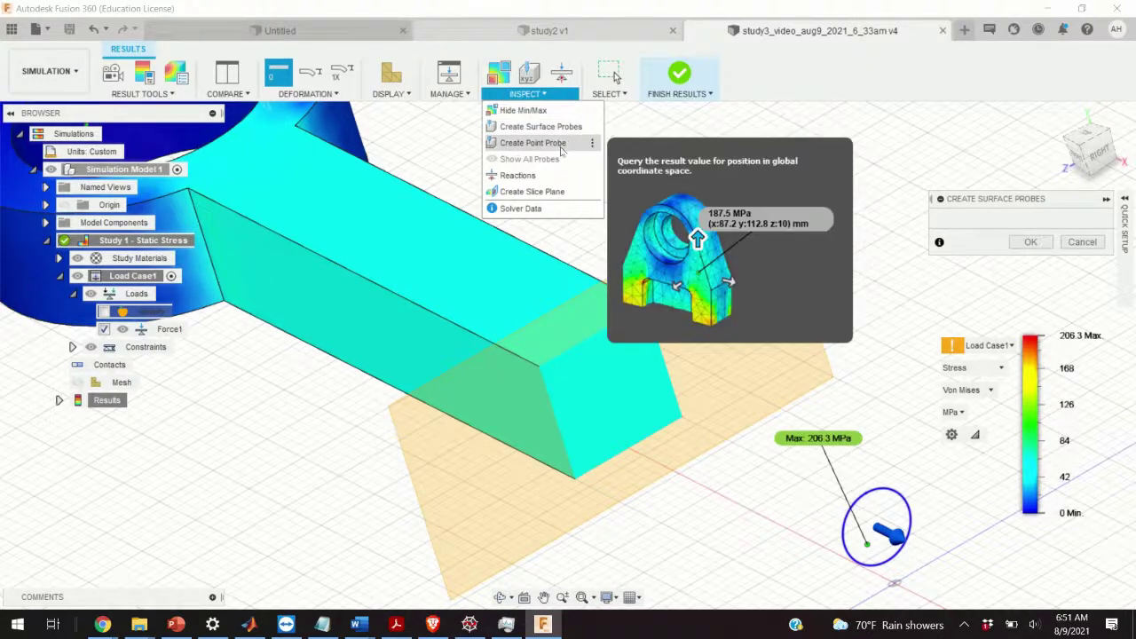
left_click(526, 176)
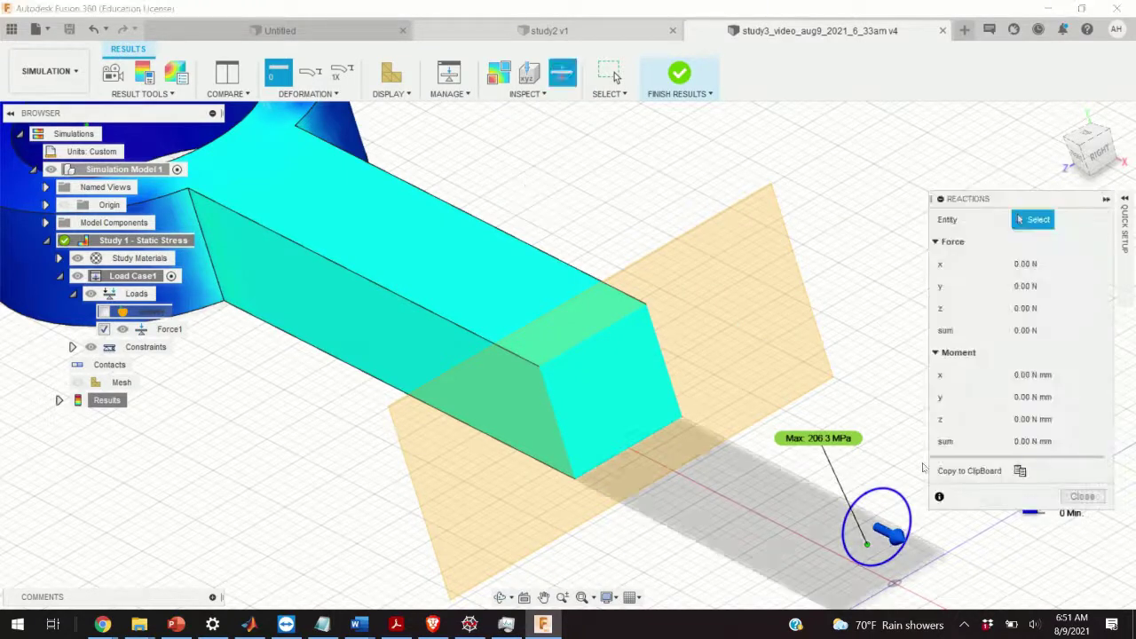
left_click(523, 94)
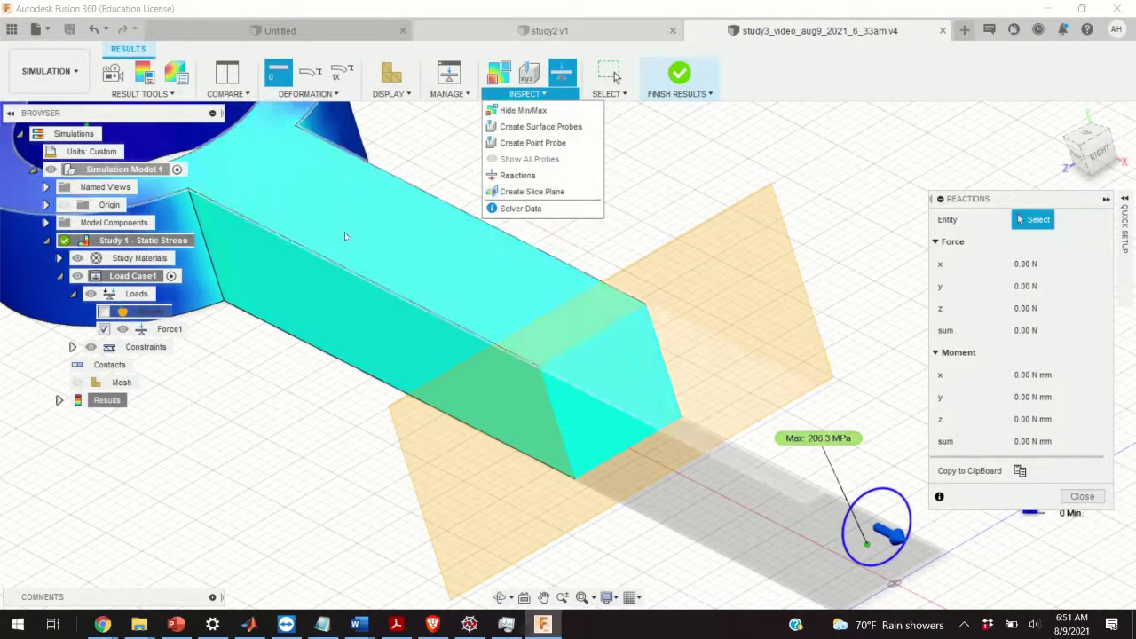
left_click(425, 158)
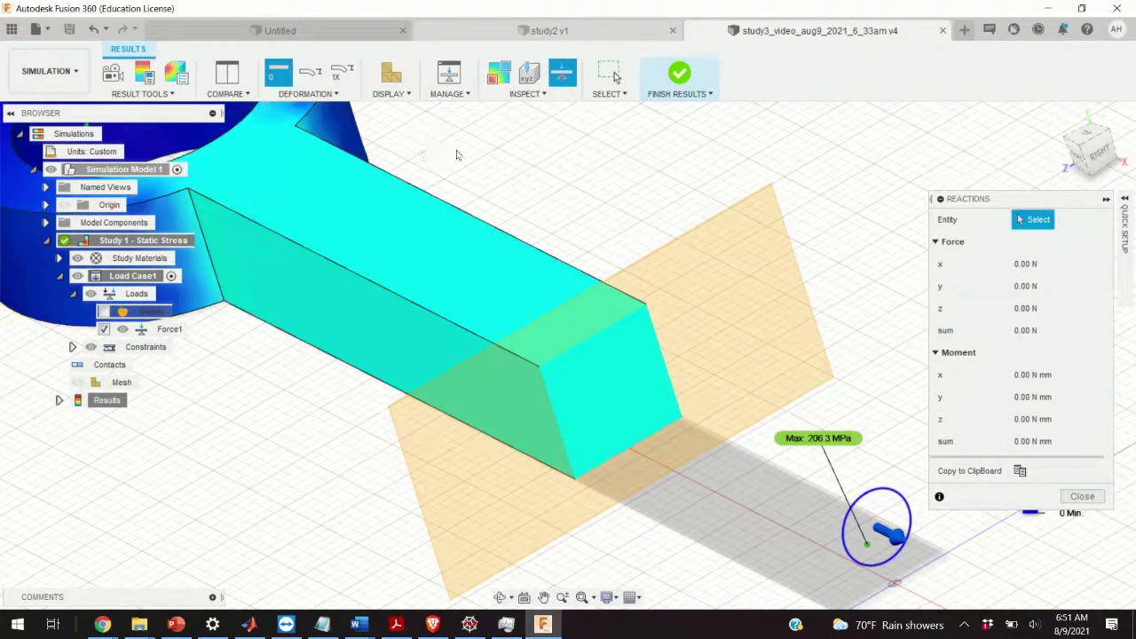